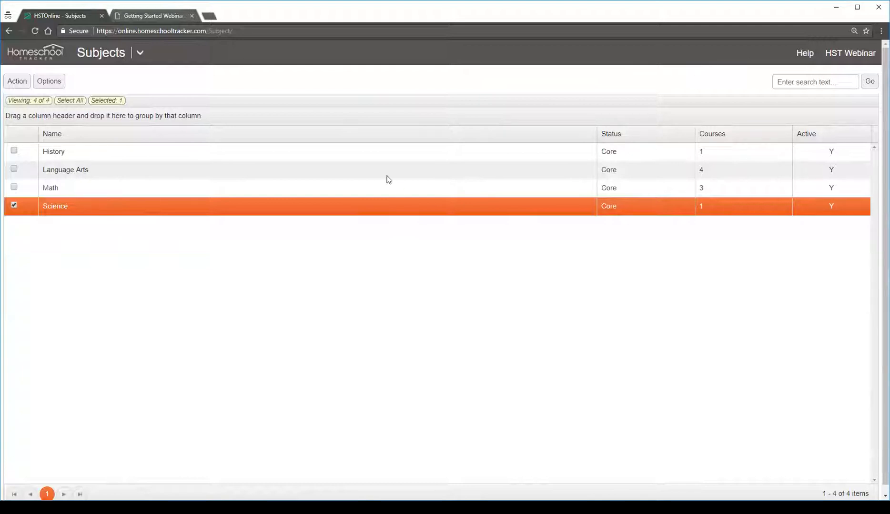
# Examine the History subject's name, Core/Elective status, courses and active setting, and close the record without saving
pyautogui.click(384, 154)
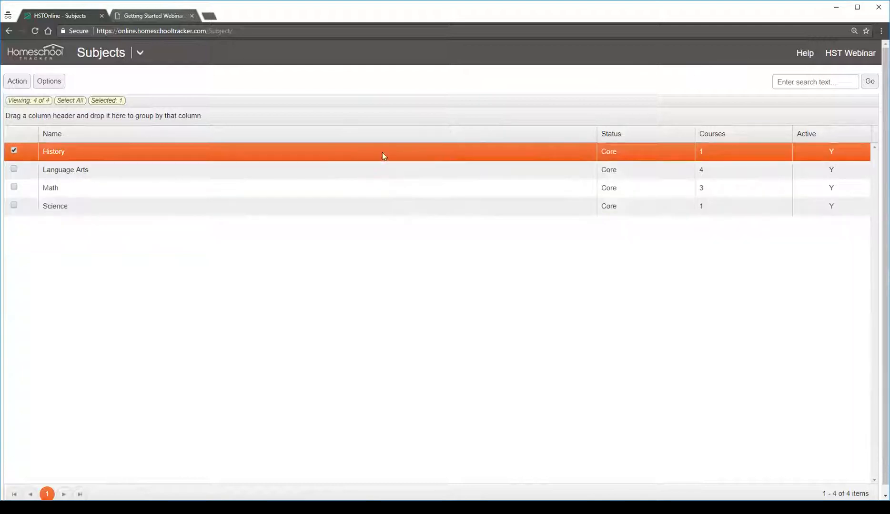
pyautogui.doubleClick(354, 152)
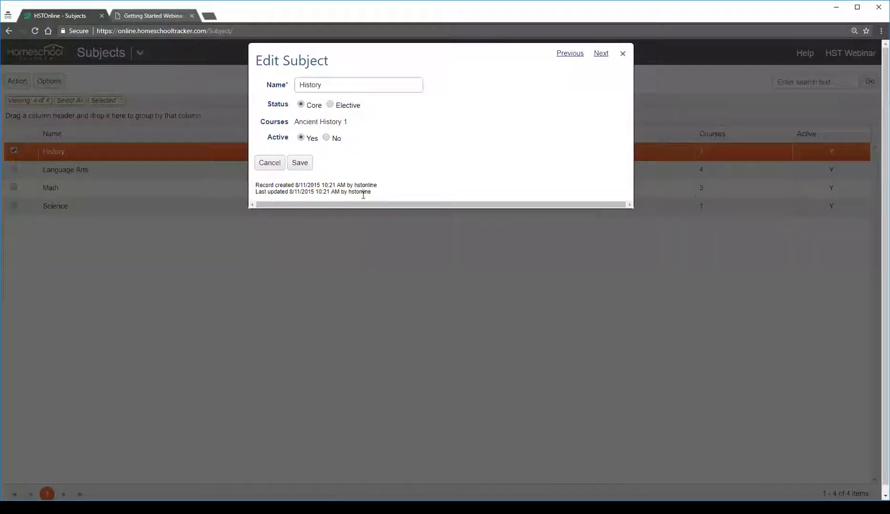
pyautogui.moveTo(306, 85); pyautogui.dragTo(347, 82)
pyautogui.click(347, 82)
pyautogui.click(330, 104)
pyautogui.click(307, 105)
pyautogui.moveTo(295, 122); pyautogui.dragTo(353, 132)
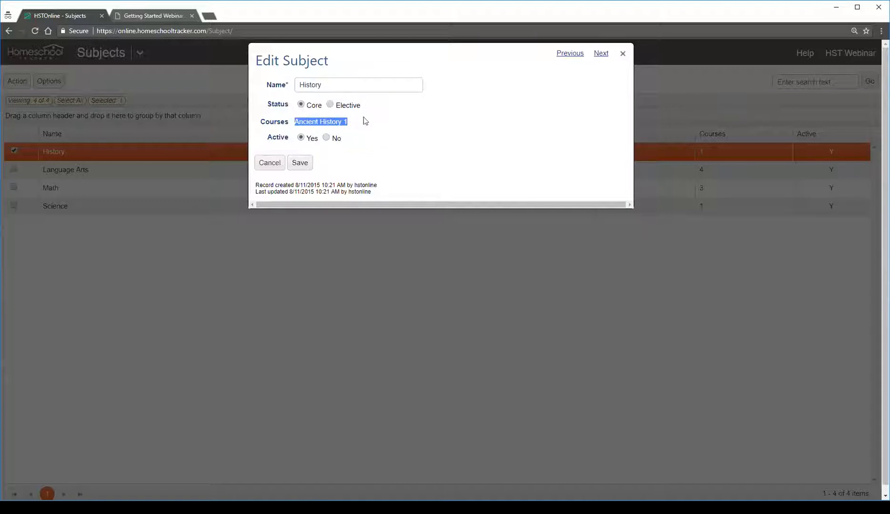
pyautogui.click(354, 120)
pyautogui.click(327, 138)
pyautogui.click(301, 138)
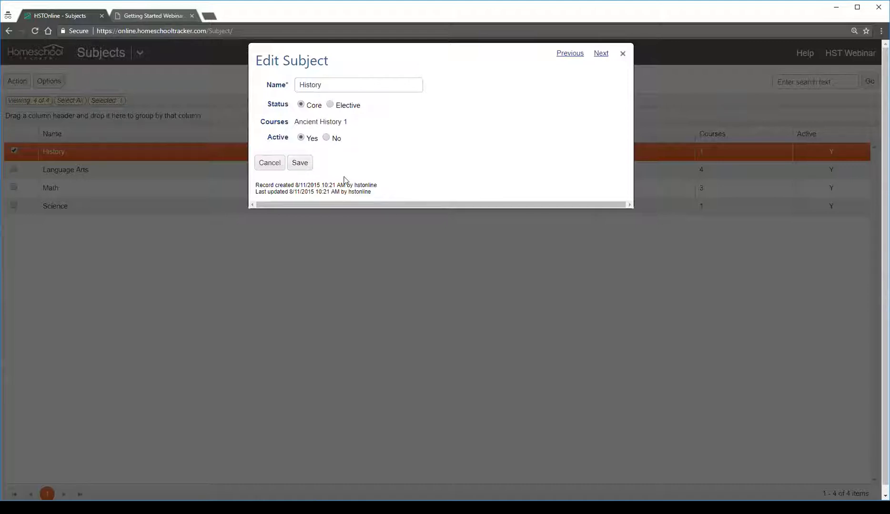
pyautogui.click(268, 171)
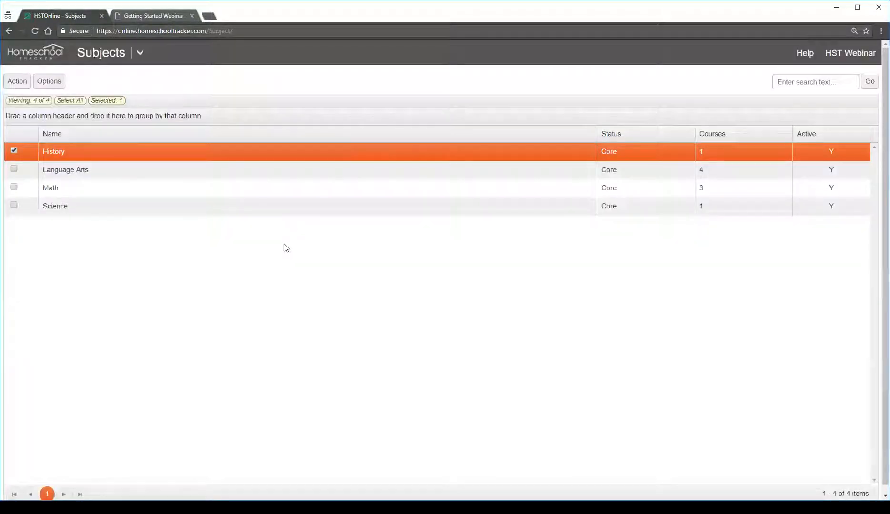
pyautogui.click(17, 84)
pyautogui.click(38, 99)
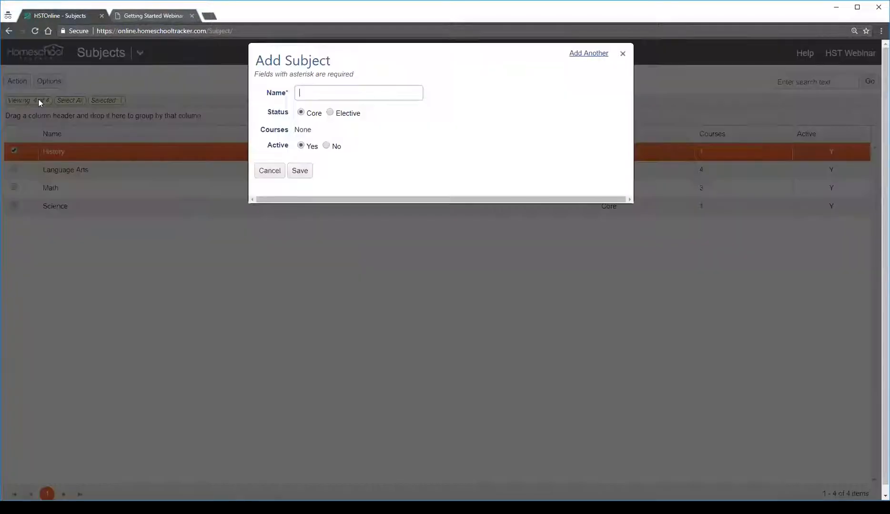
pyautogui.click(328, 91)
pyautogui.write('dfsafd')
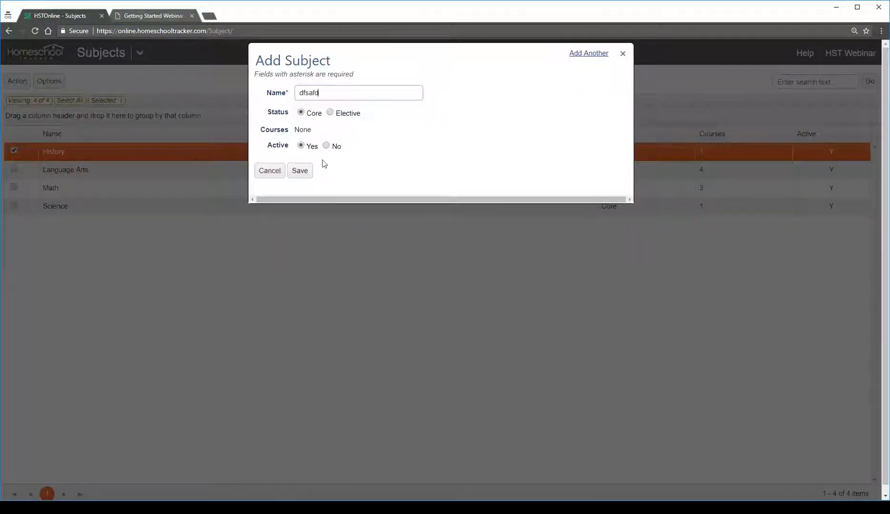
pyautogui.click(269, 171)
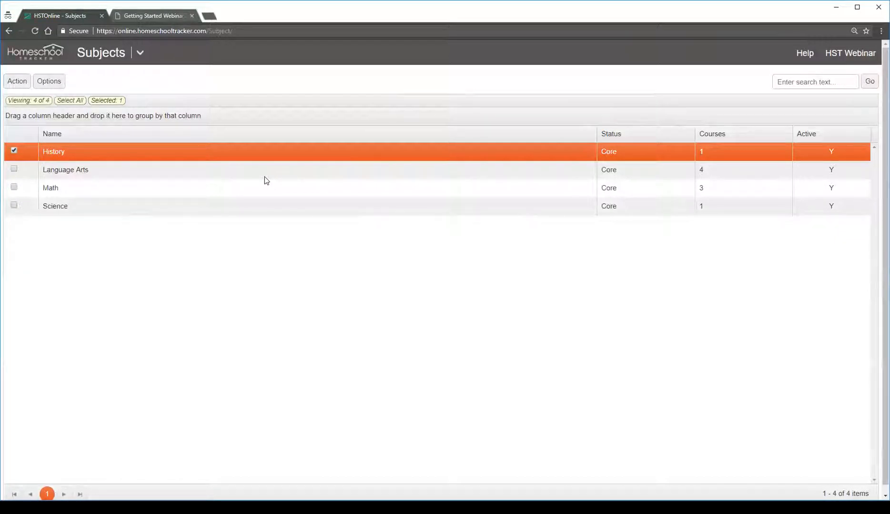
# Go to the Courses list and open the Ancient History 1 course record
pyautogui.click(140, 55)
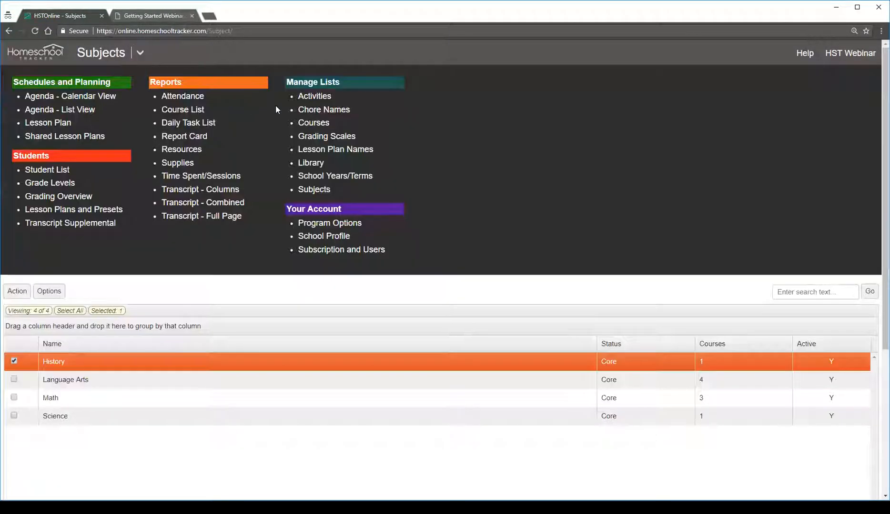
pyautogui.click(316, 125)
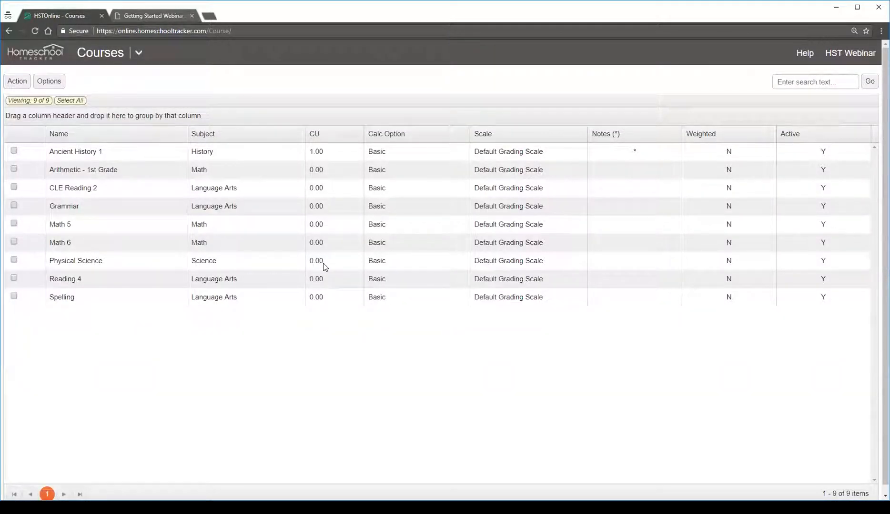
pyautogui.click(102, 152)
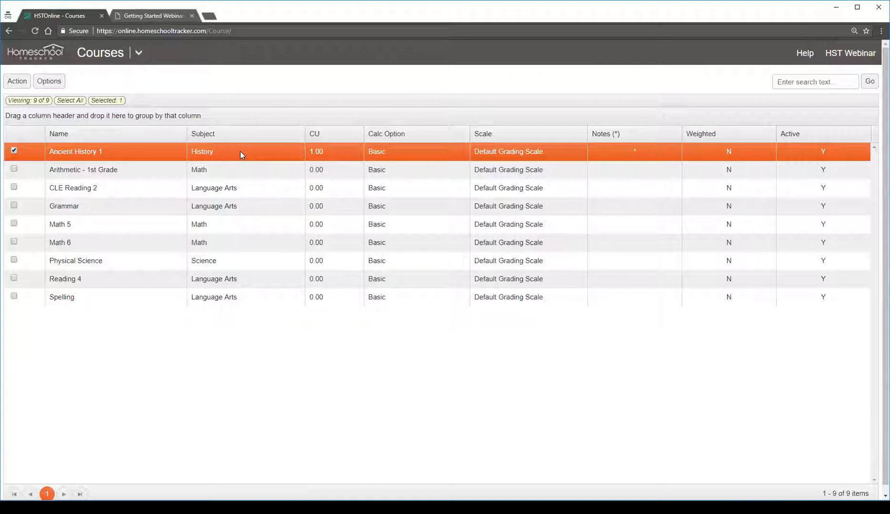
pyautogui.doubleClick(263, 151)
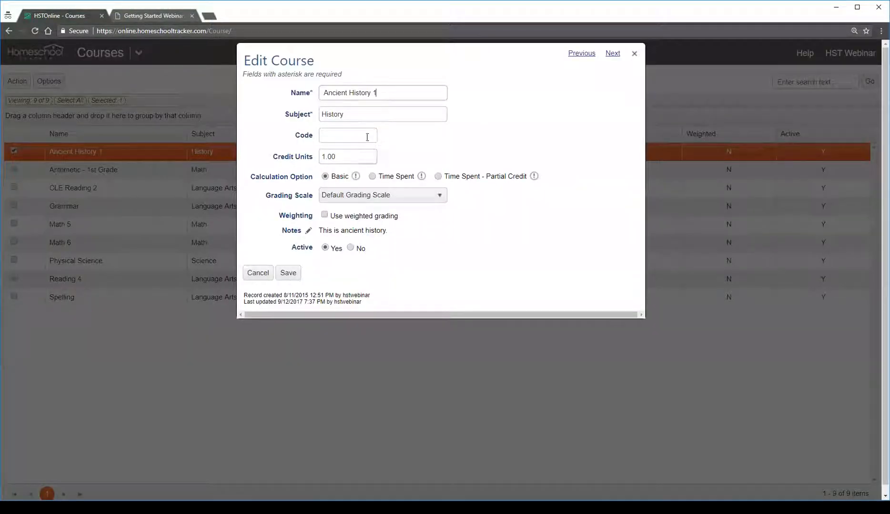
# Examine the course's name, subject, code, credit units, calculation option and available grading scales, and close the record without saving
pyautogui.moveTo(383, 91); pyautogui.dragTo(295, 92)
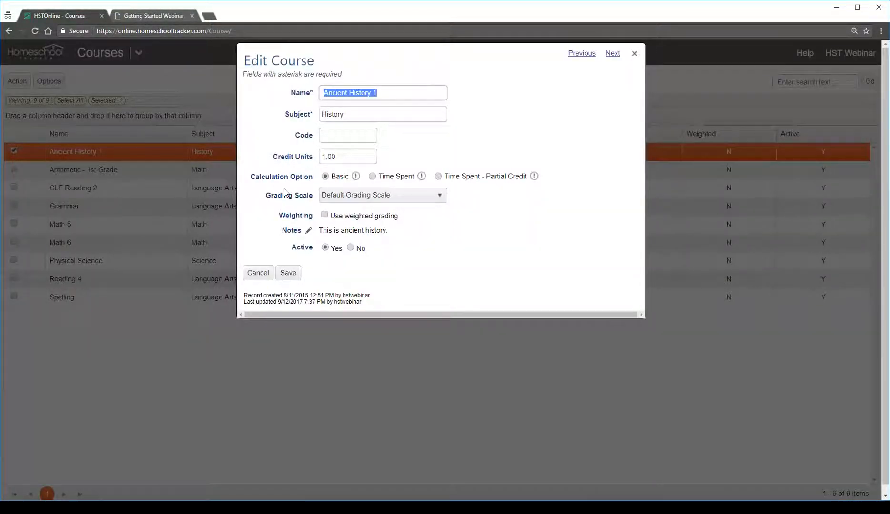
pyautogui.moveTo(353, 115); pyautogui.dragTo(280, 114)
pyautogui.click(349, 135)
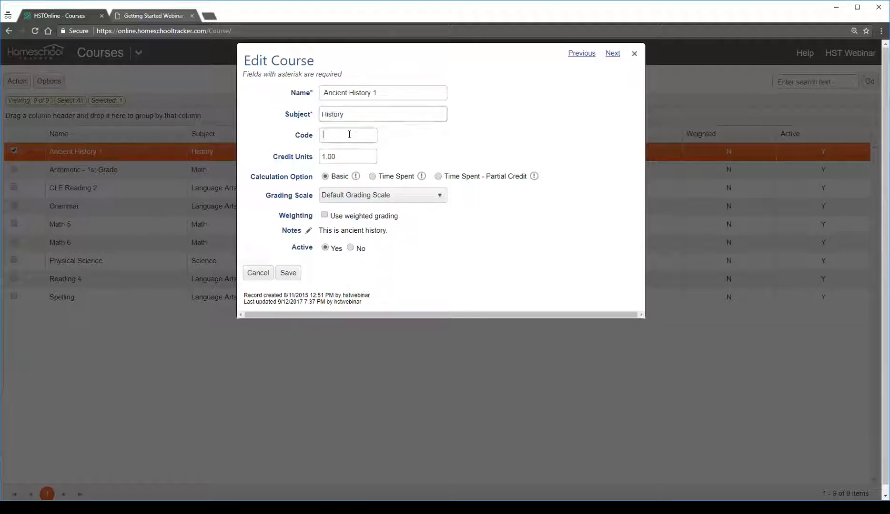
pyautogui.moveTo(341, 156); pyautogui.dragTo(253, 161)
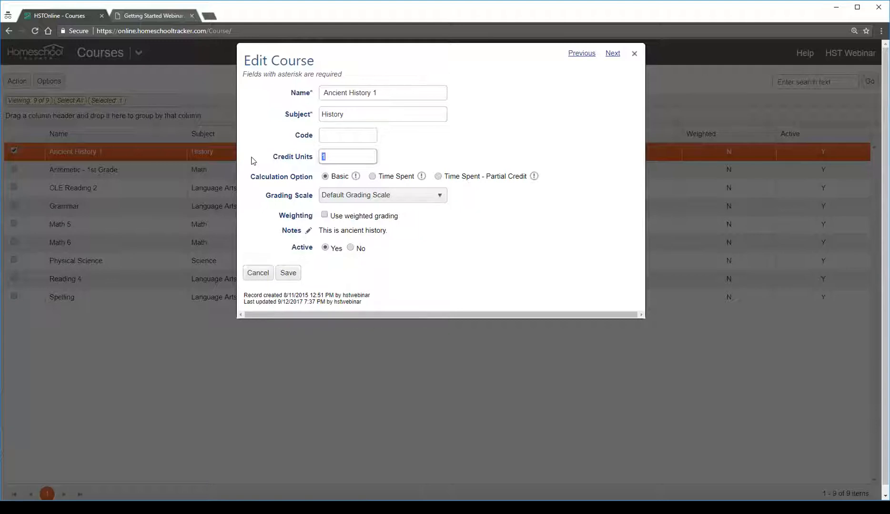
pyautogui.click(325, 180)
pyautogui.click(422, 198)
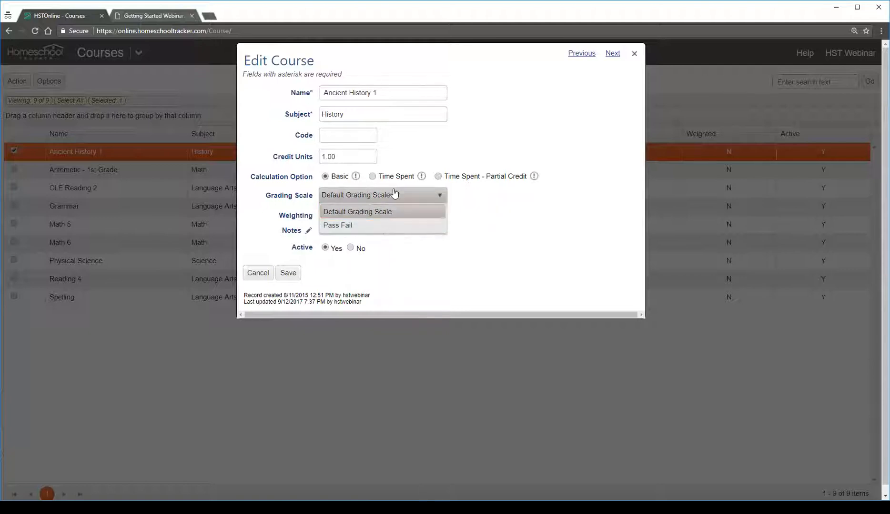
pyautogui.click(418, 209)
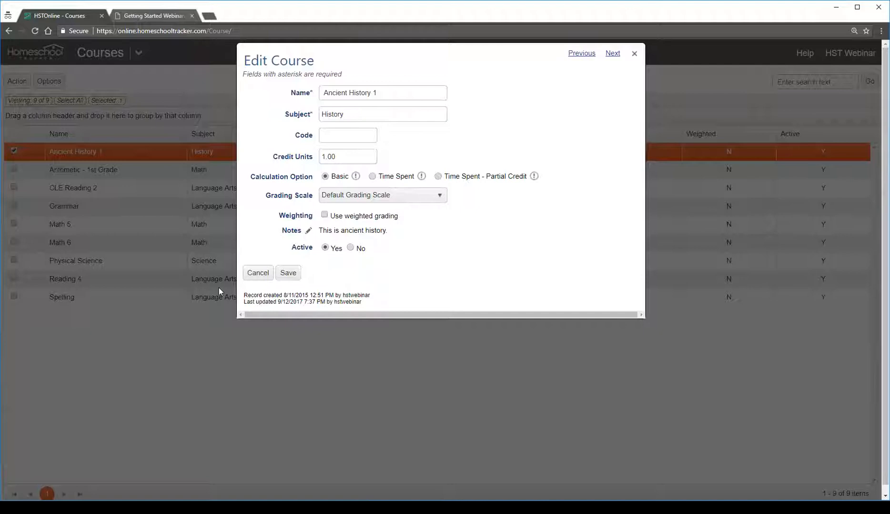
pyautogui.click(258, 275)
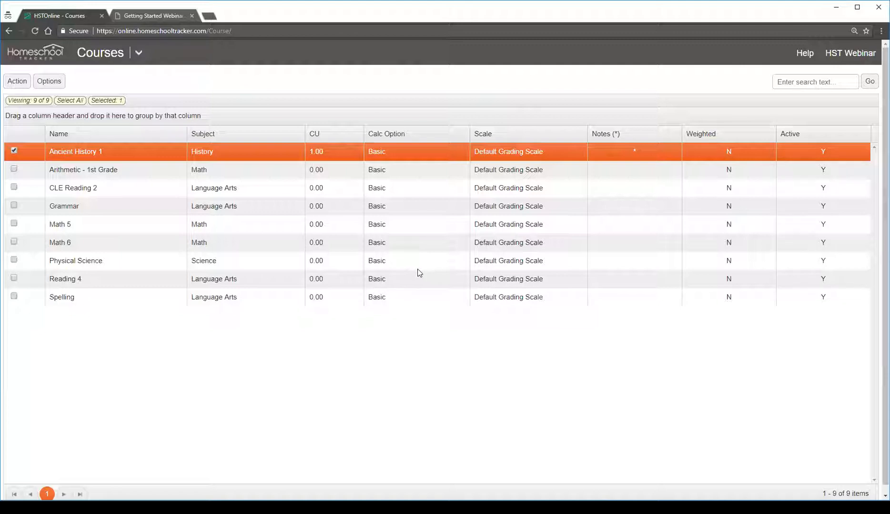
# Switch to the Getting Started Webinar PDF and advance to page 6, the Subjects/Courses slide on things to watch out for
pyautogui.click(147, 15)
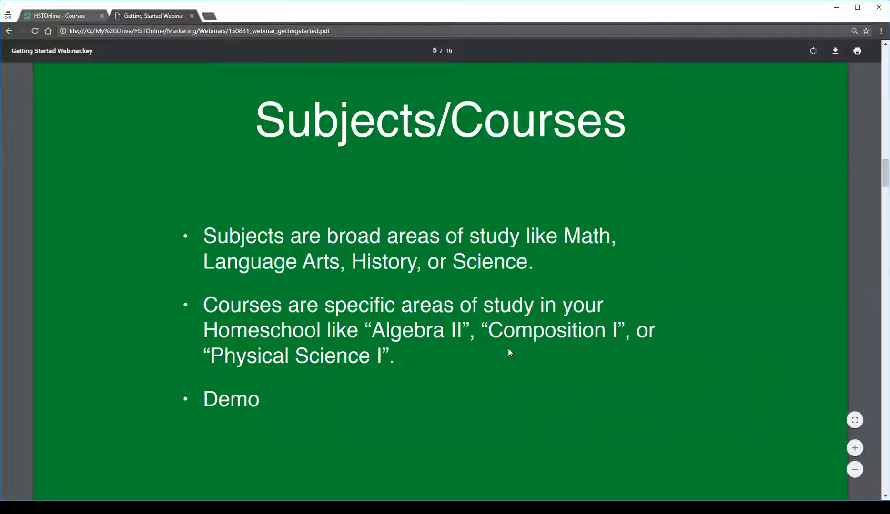
pyautogui.scroll(-10, 504, 346)
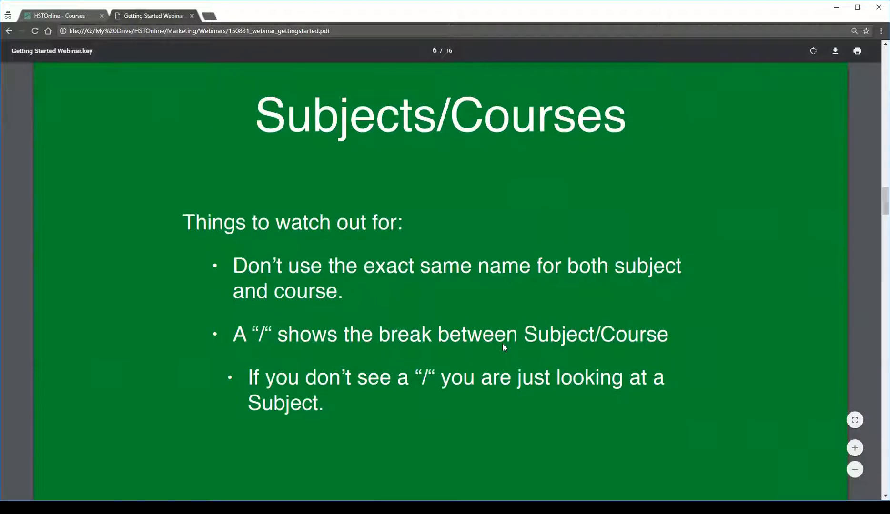
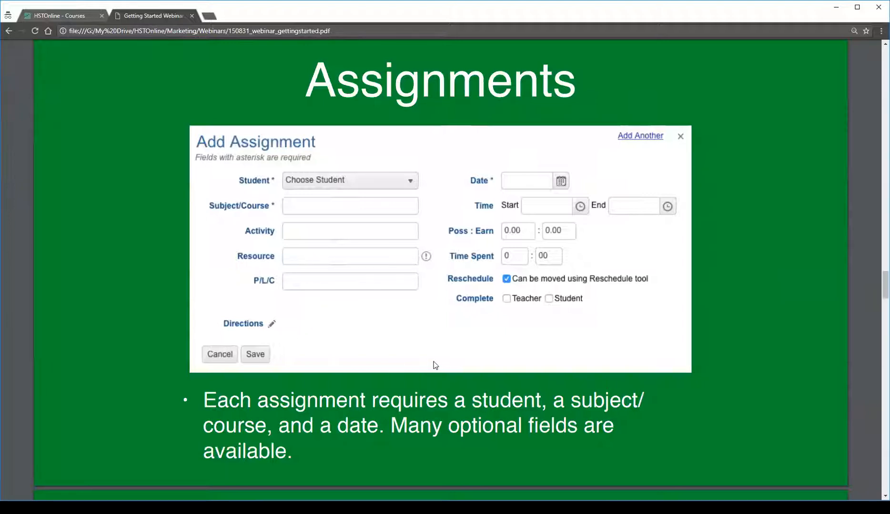
# Review the Assignments slides on required fields and marking complete, and advance to the Assignments demo slide on page 11
pyautogui.scroll(-8, 430, 358)
pyautogui.scroll(-2, 430, 358)
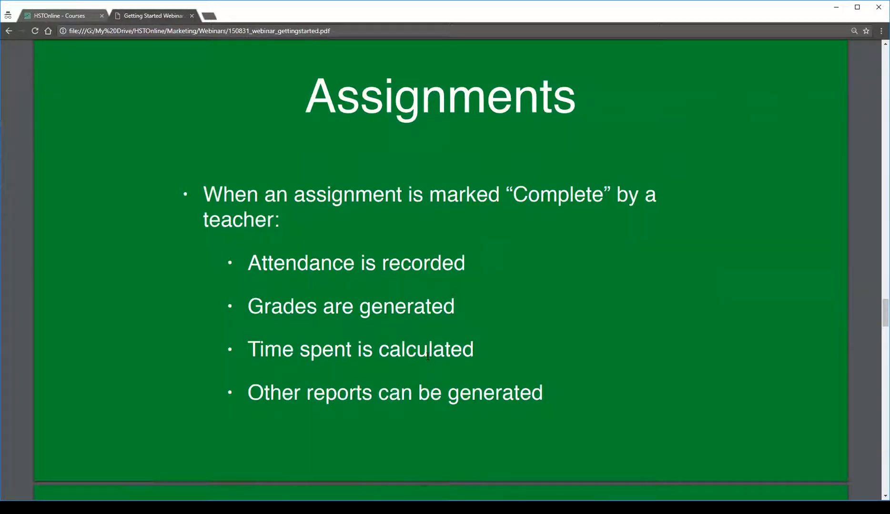
pyautogui.scroll(10, 607, 333)
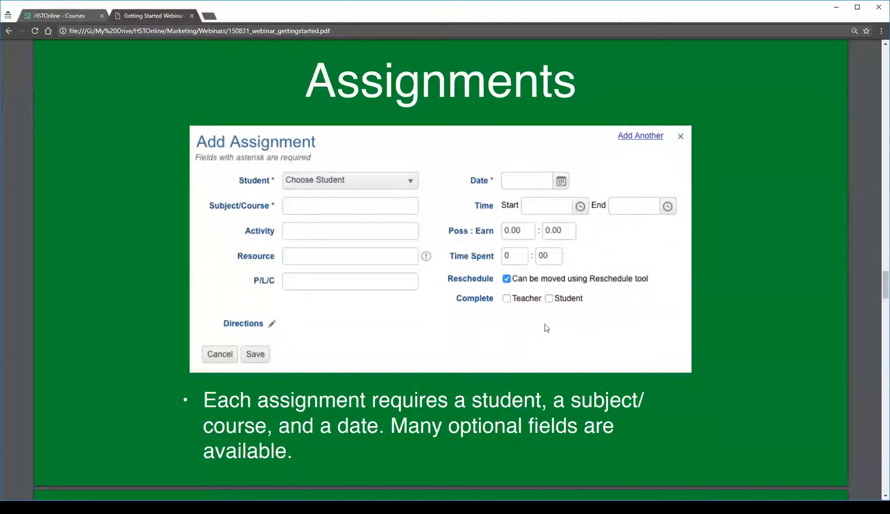
pyautogui.scroll(-10, 693, 364)
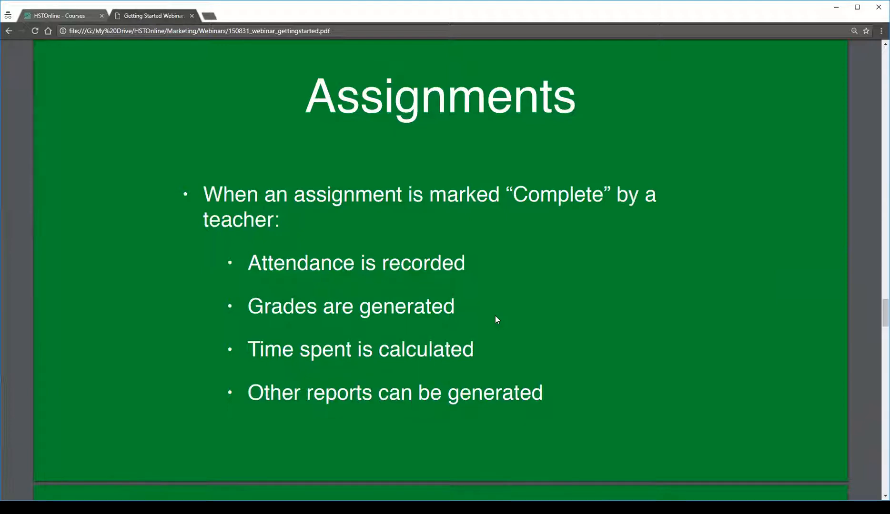
pyautogui.scroll(-6, 380, 401)
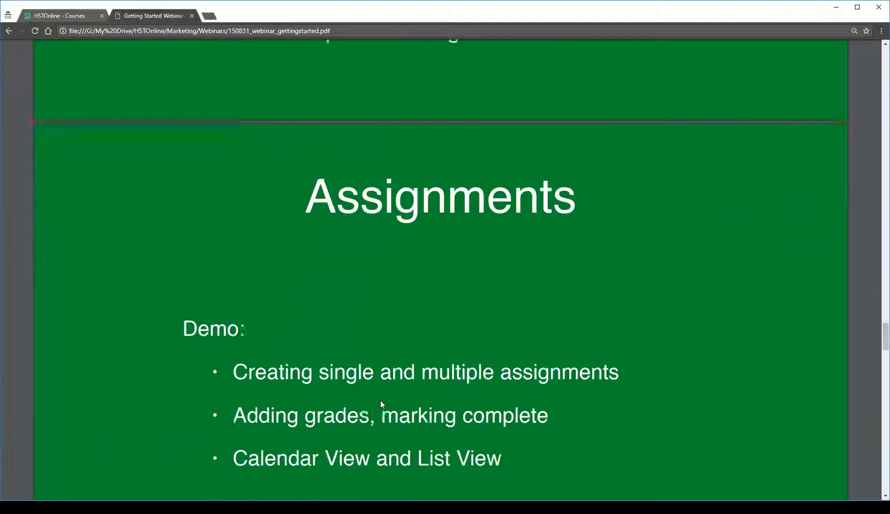
pyautogui.scroll(-2, 381, 402)
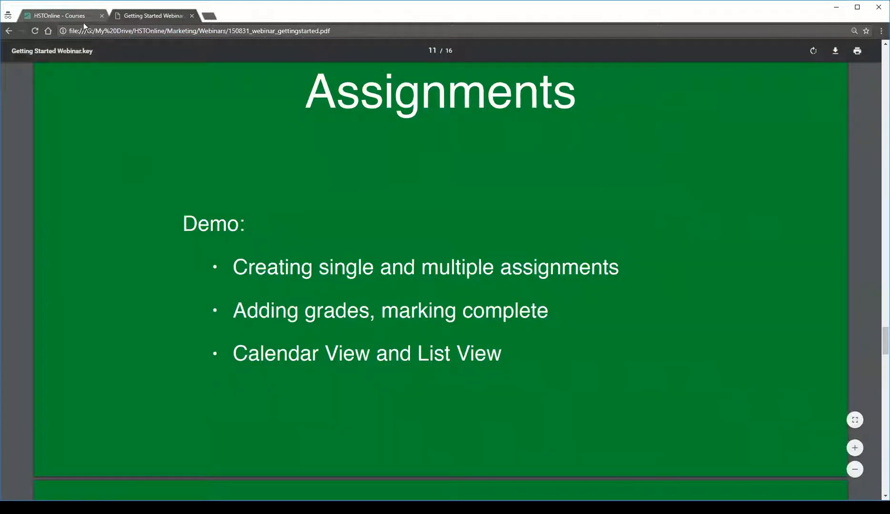
# Switch to Homeschool Tracker, open the Agenda - Calendar View and show the current week
pyautogui.click(71, 17)
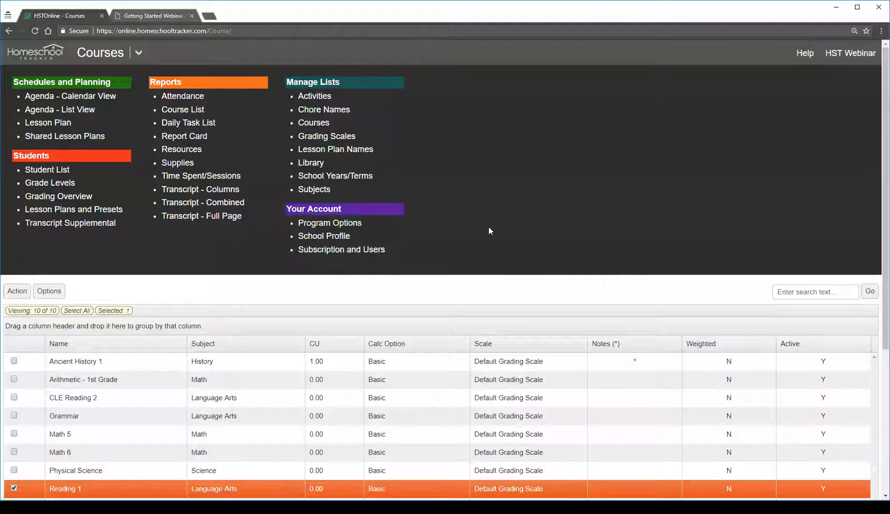
pyautogui.click(90, 99)
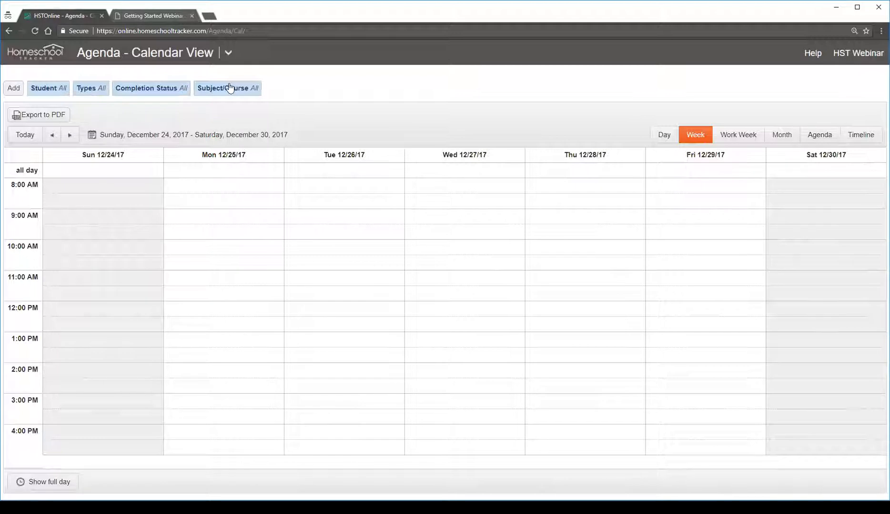
pyautogui.click(26, 135)
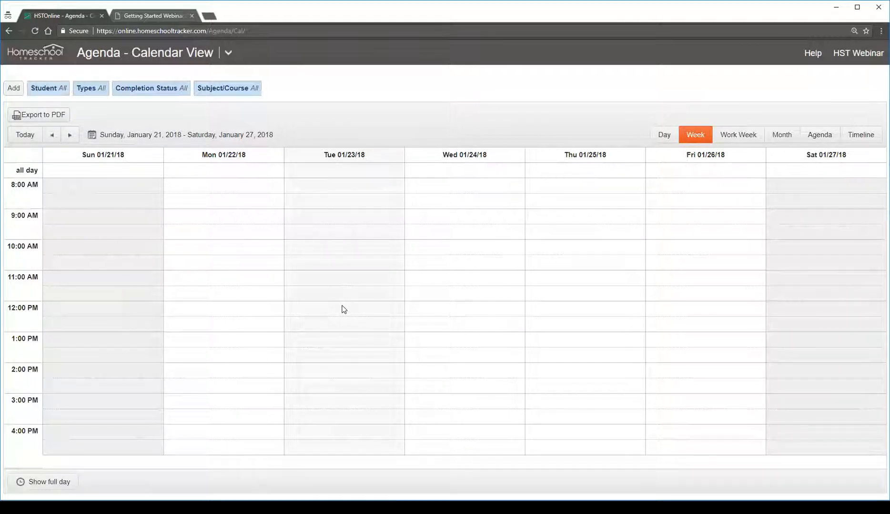
# Start a single assignment for the first listed student with subject/course History/Ancient History 1 and activity Lesson
pyautogui.click(16, 91)
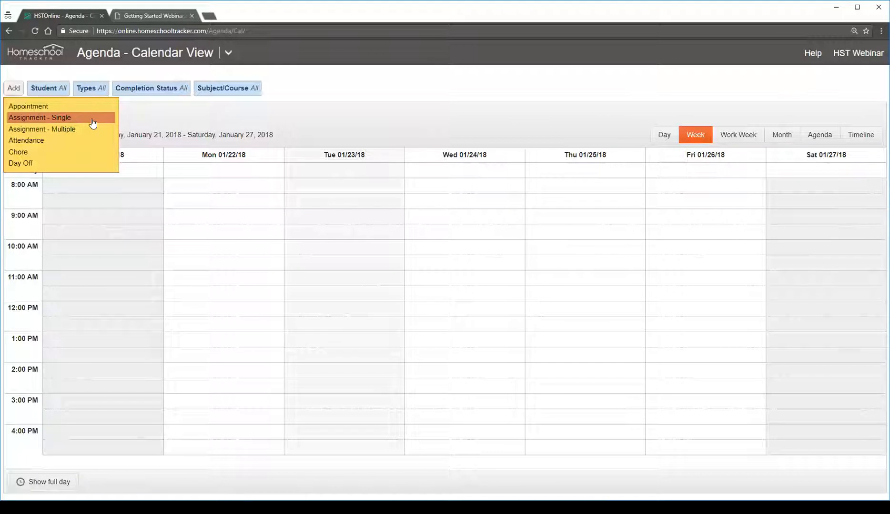
pyautogui.click(93, 124)
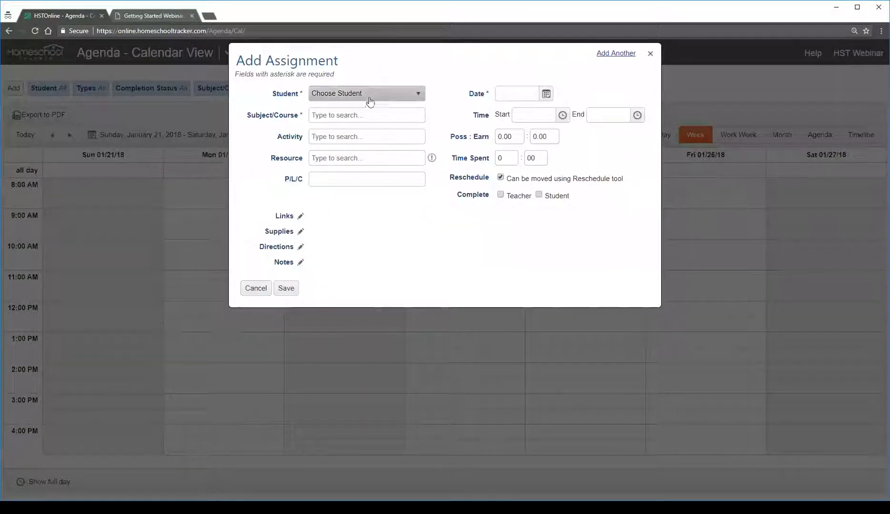
pyautogui.click(386, 99)
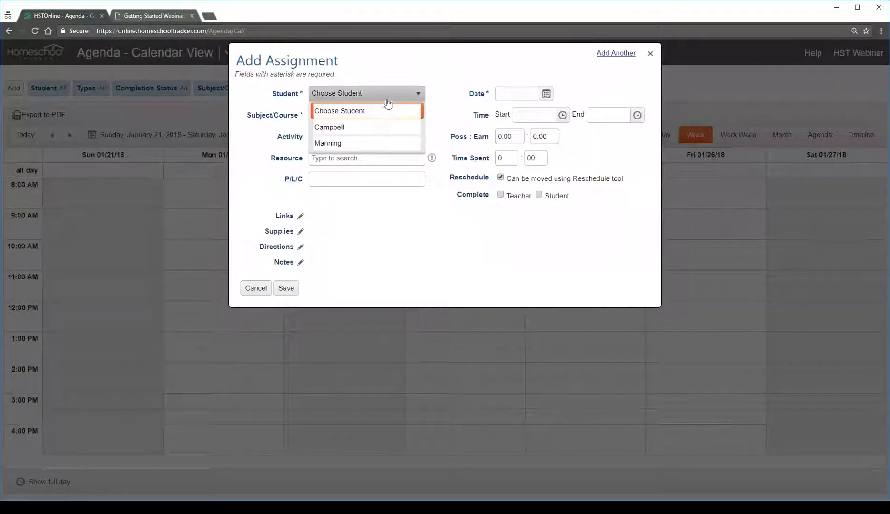
pyautogui.click(341, 128)
pyautogui.click(357, 113)
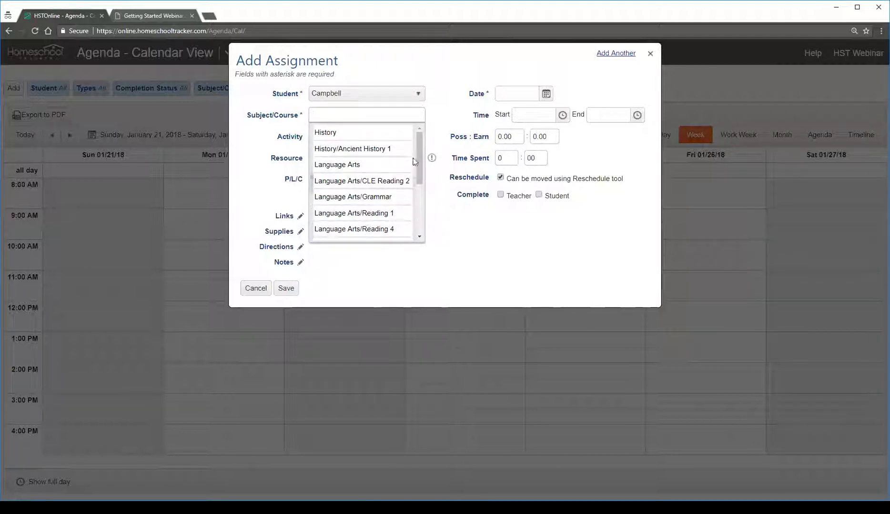
pyautogui.moveTo(419, 179); pyautogui.dragTo(419, 141)
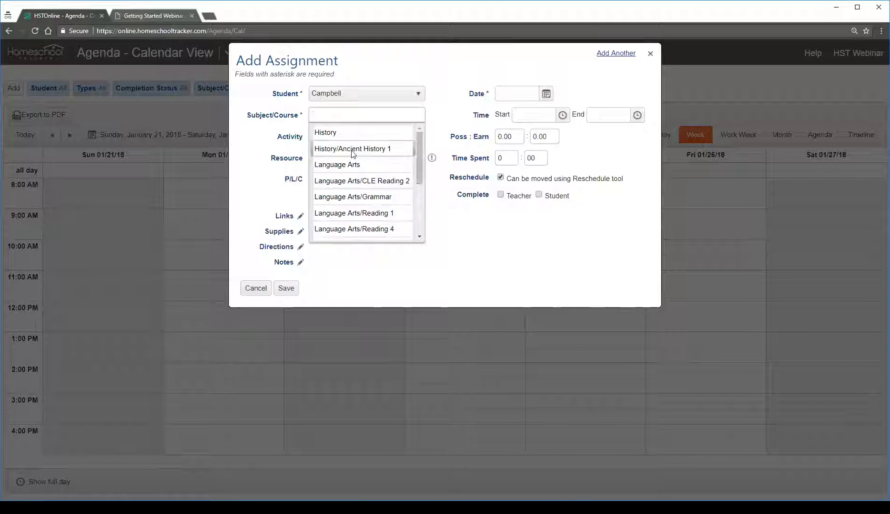
pyautogui.click(394, 151)
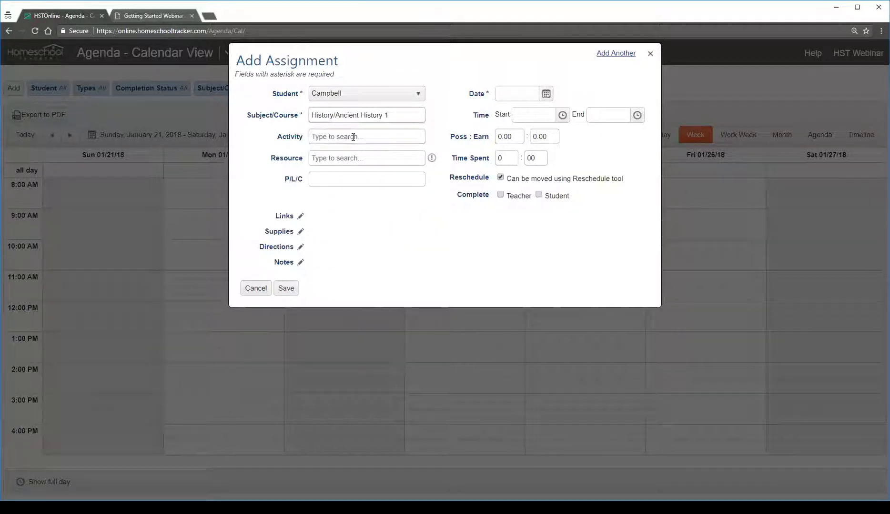
pyautogui.write('less')
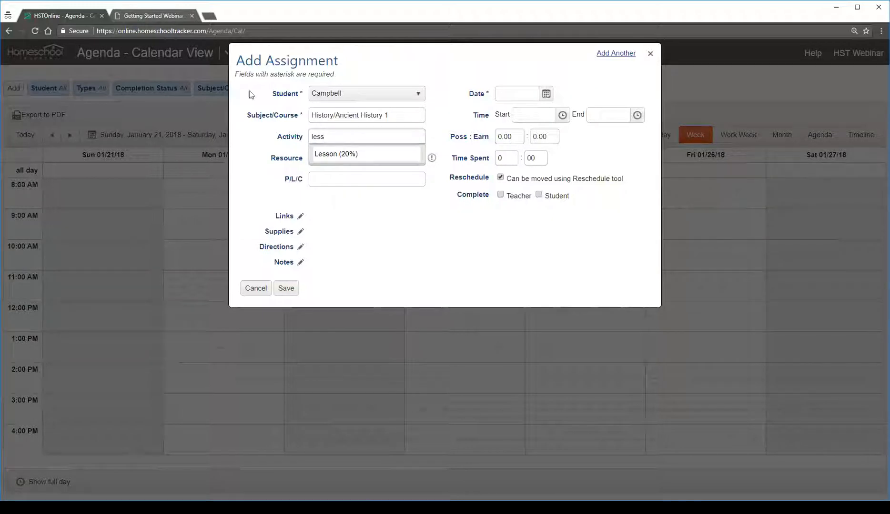
pyautogui.click(333, 151)
# Set the assignment's resource to Daily Grams Guided Review Aiding Mastery Skills Grd 5: Grade 5 and its P/L/C to Lesson 1
pyautogui.click(342, 158)
pyautogui.scroll(-5, 425, 221)
pyautogui.scroll(2, 424, 231)
pyautogui.scroll(-1, 425, 208)
pyautogui.scroll(4, 425, 208)
pyautogui.scroll(-4, 424, 209)
pyautogui.scroll(2, 424, 256)
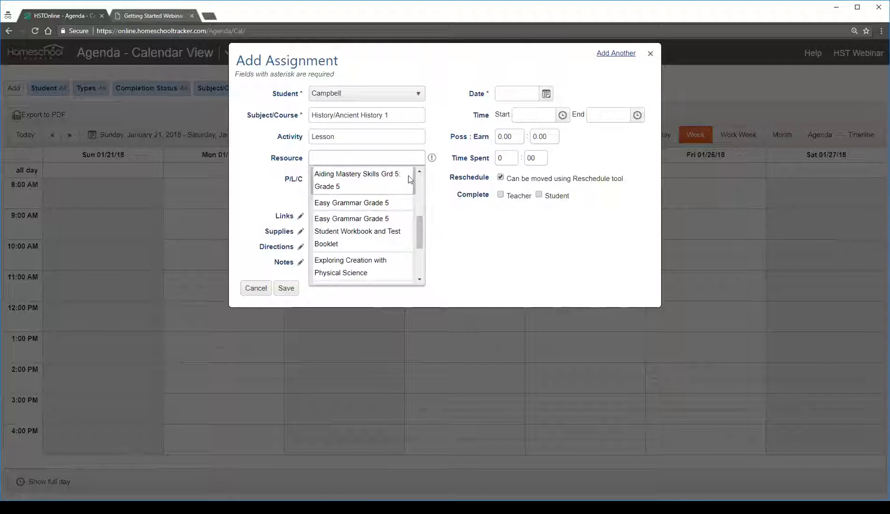
pyautogui.scroll(1, 376, 187)
pyautogui.click(376, 186)
pyautogui.click(362, 181)
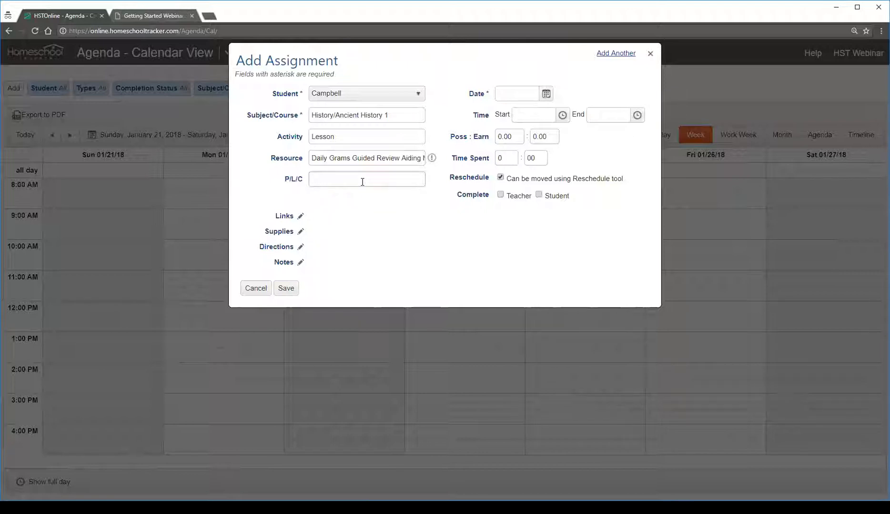
pyautogui.write('Lesson 1')
# Schedule the assignment for 1/23/2018 from 8:00 AM to 10:00 AM
pyautogui.click(544, 98)
pyautogui.click(552, 228)
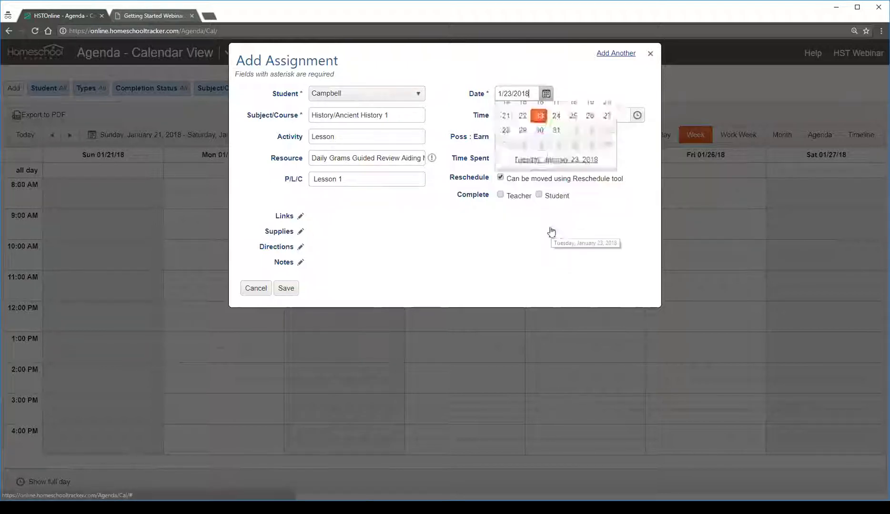
pyautogui.click(563, 117)
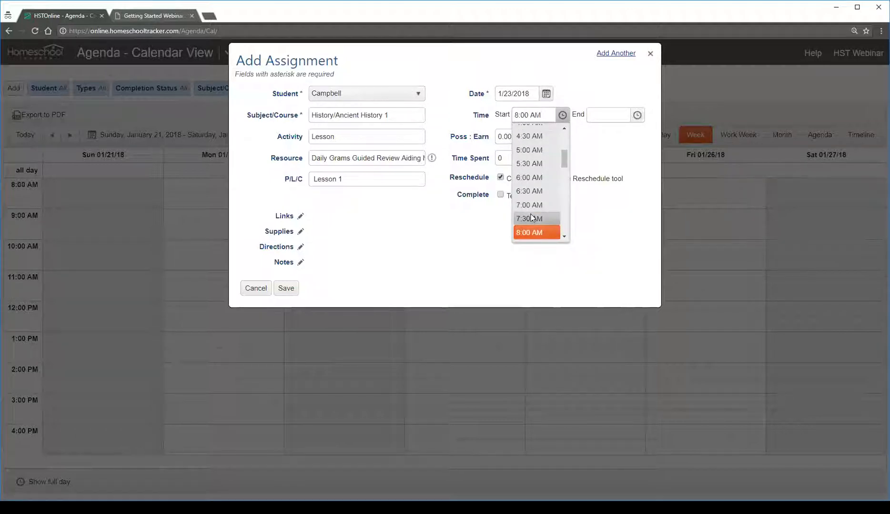
pyautogui.scroll(-4, 532, 219)
pyautogui.scroll(4, 532, 218)
pyautogui.click(536, 140)
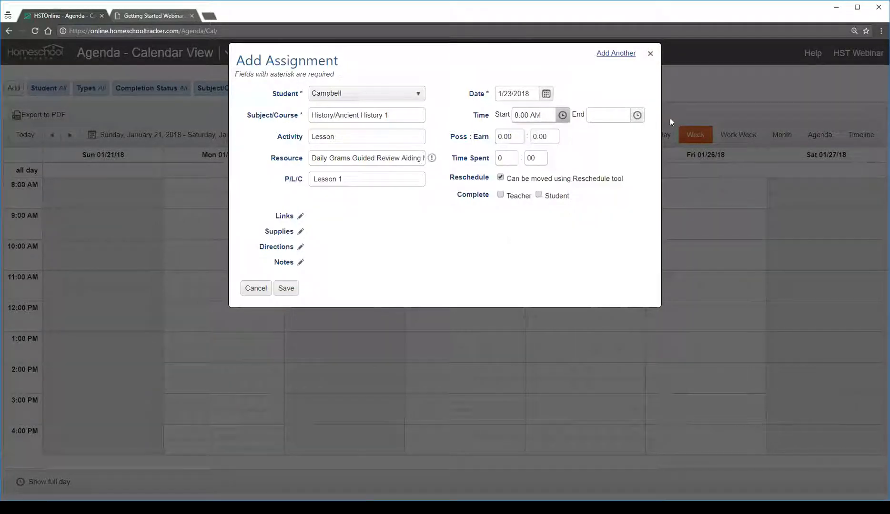
pyautogui.click(638, 120)
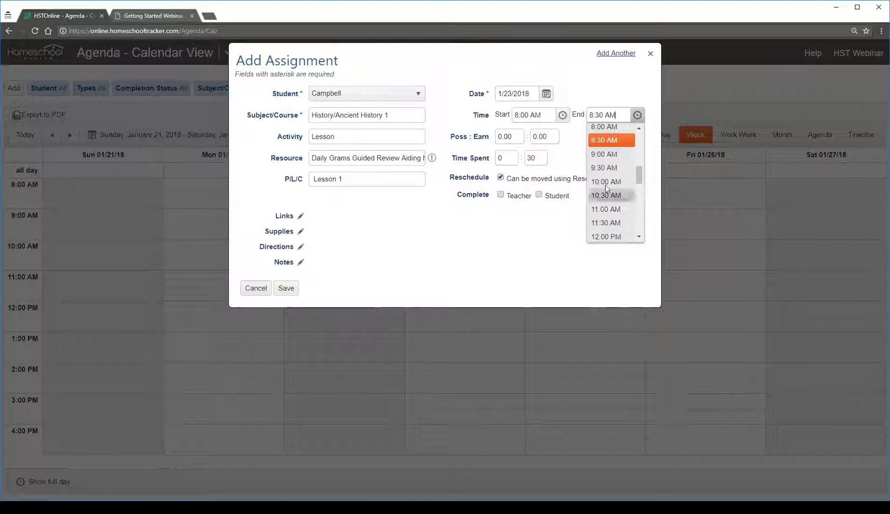
pyautogui.click(613, 189)
# Set the assignment's possible points to 10 and save it
pyautogui.click(515, 139)
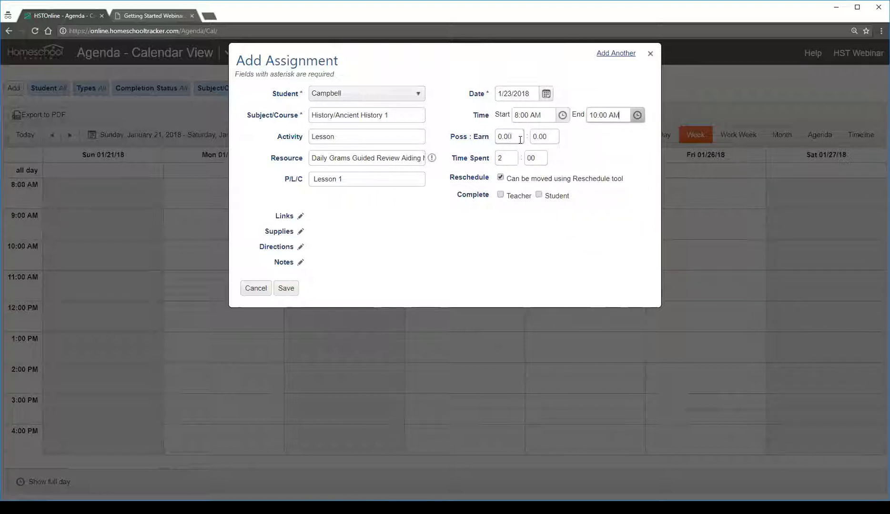
pyautogui.write('10')
pyautogui.press('Tab')
pyautogui.press('Tab')
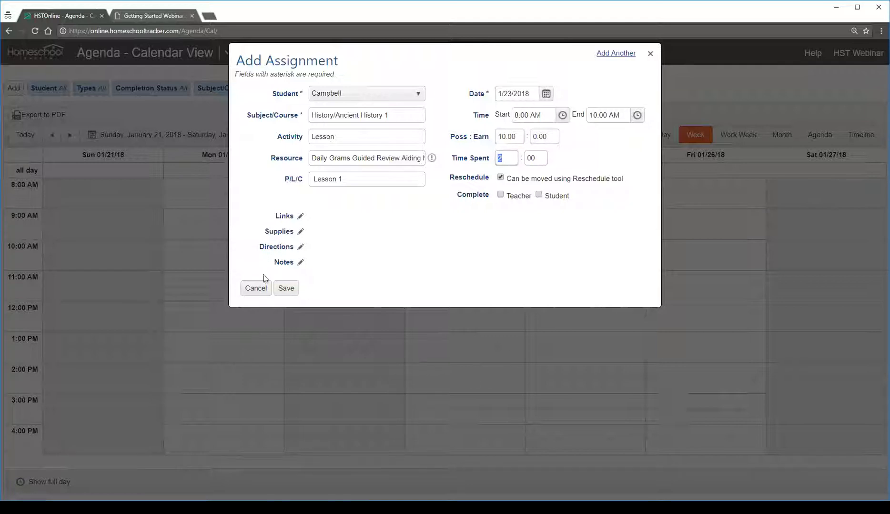
pyautogui.click(285, 293)
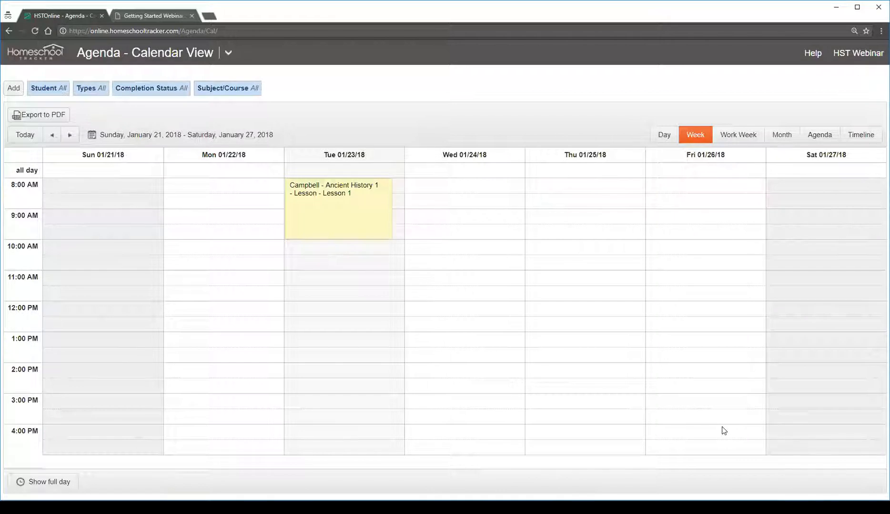
# Edit the Ancient History 1 assignment on Tuesday to 9 earned points, mark it complete by the teacher and save it
pyautogui.click(352, 221)
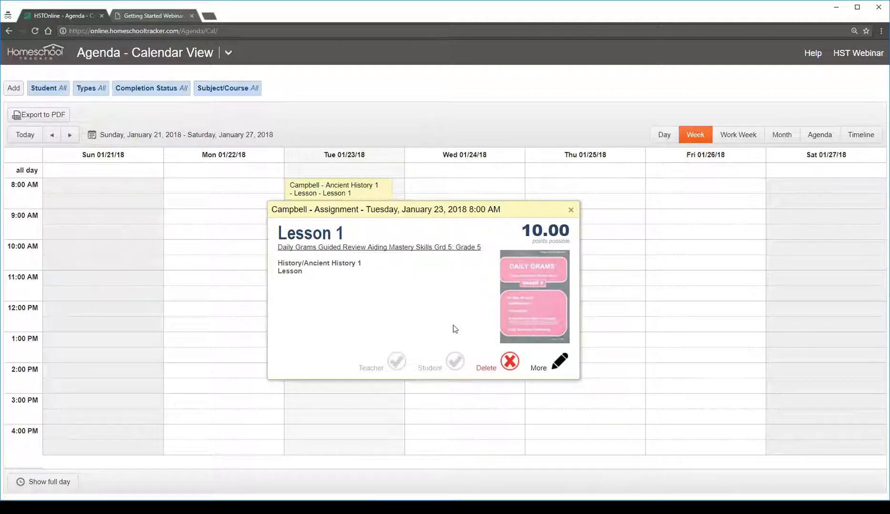
pyautogui.click(559, 362)
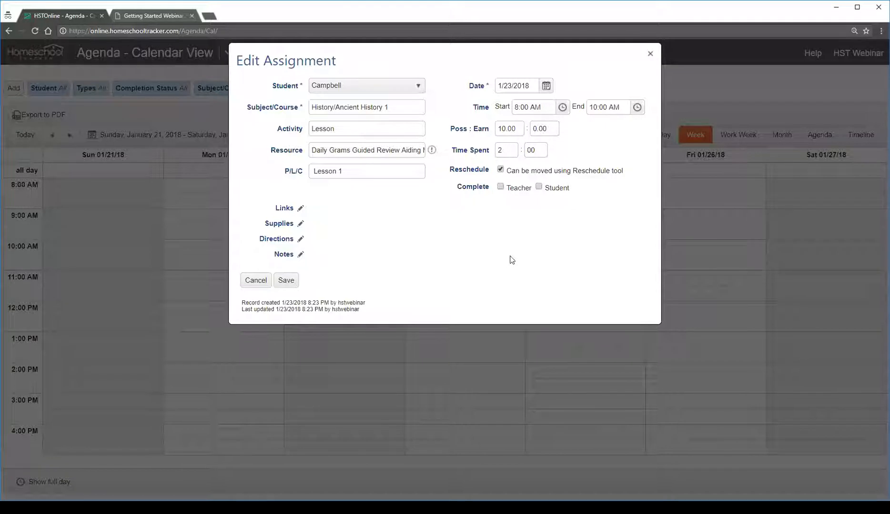
pyautogui.click(541, 128)
pyautogui.write('9')
pyautogui.press('Tab')
pyautogui.click(500, 187)
pyautogui.moveTo(561, 127); pyautogui.dragTo(611, 126)
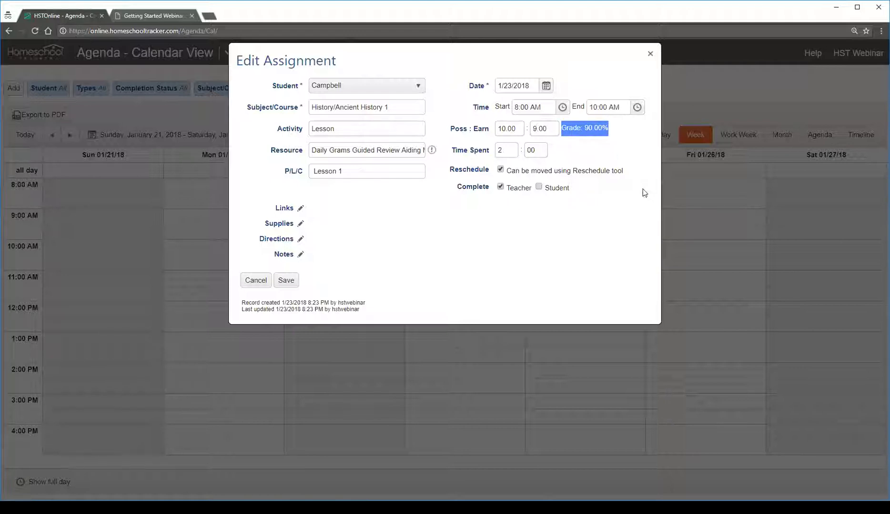
pyautogui.click(479, 249)
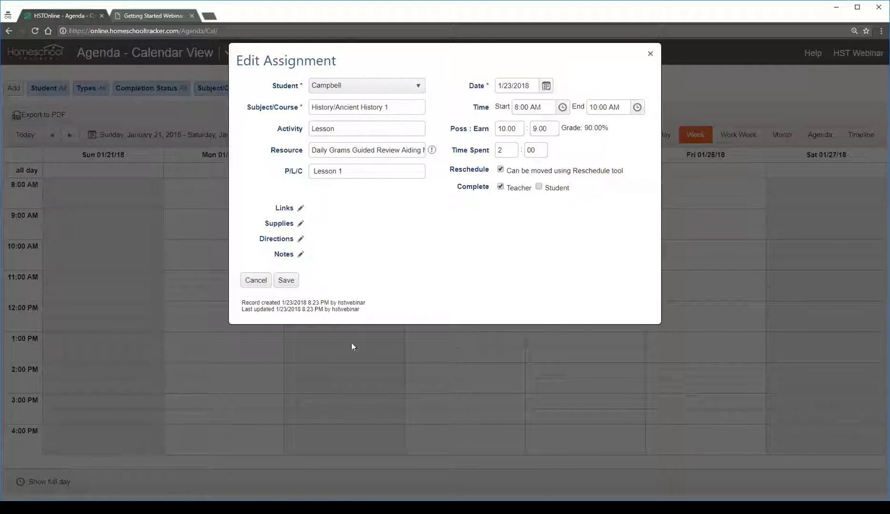
pyautogui.click(286, 281)
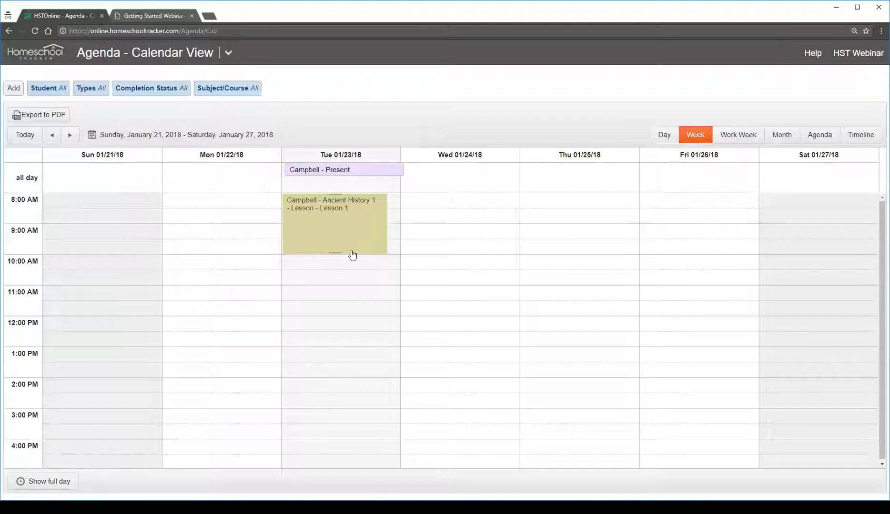
# Start adding multiple assignments and review the Students and Details, Day and Date, and Page/Lesson/Chapter stages
pyautogui.click(13, 88)
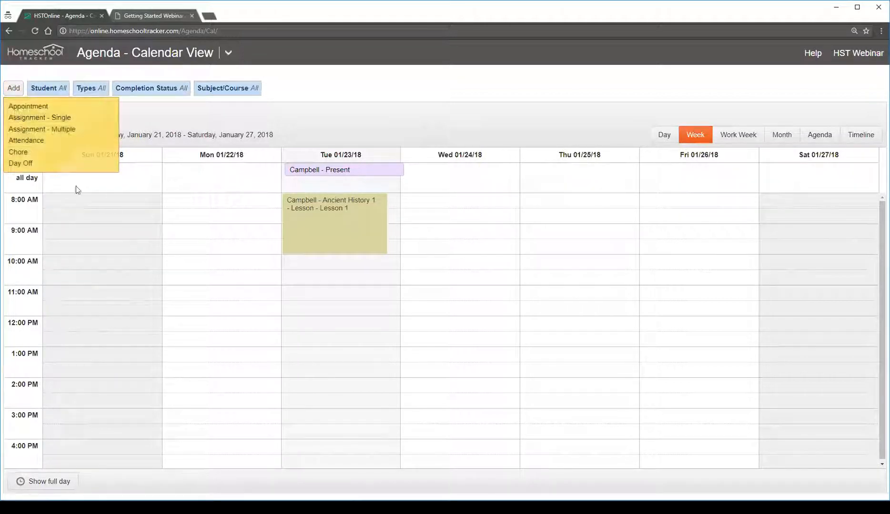
pyautogui.click(71, 129)
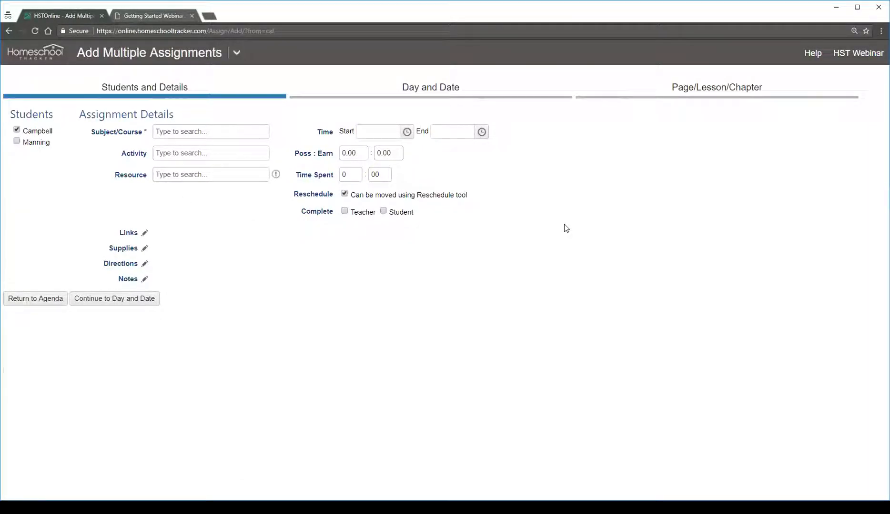
pyautogui.click(398, 95)
pyautogui.click(716, 94)
pyautogui.click(459, 91)
pyautogui.click(122, 99)
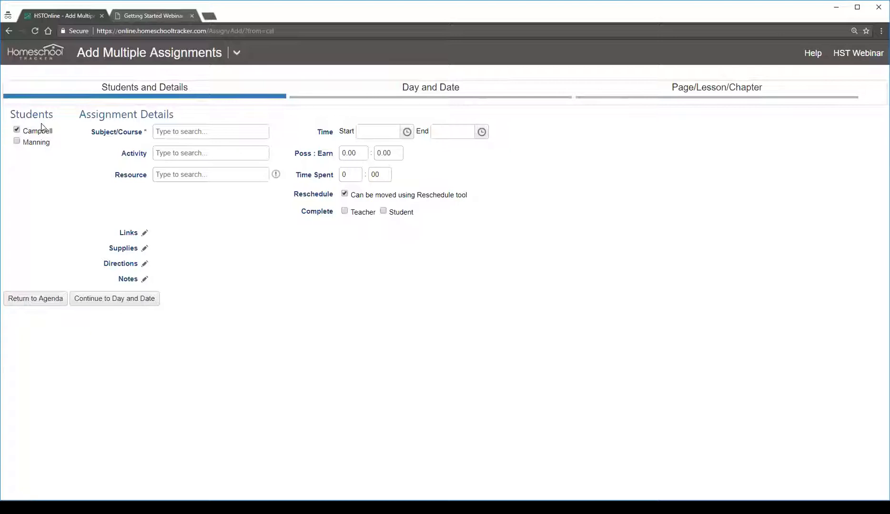
# Set the assignments' subject/course to History/Ancient History 1, activity to Lesson and resource to All About Spelling Level 7 Teacher's Manual
pyautogui.click(200, 137)
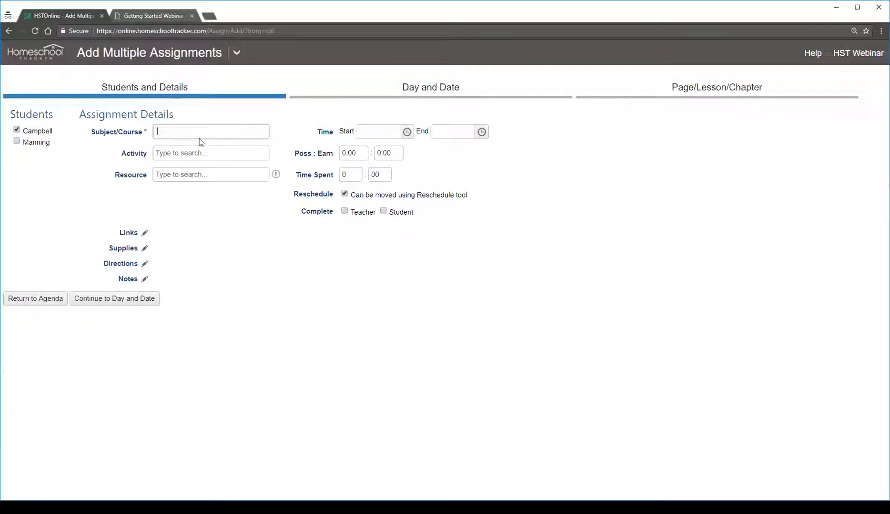
pyautogui.click(210, 164)
pyautogui.click(219, 151)
pyautogui.write('Lesso')
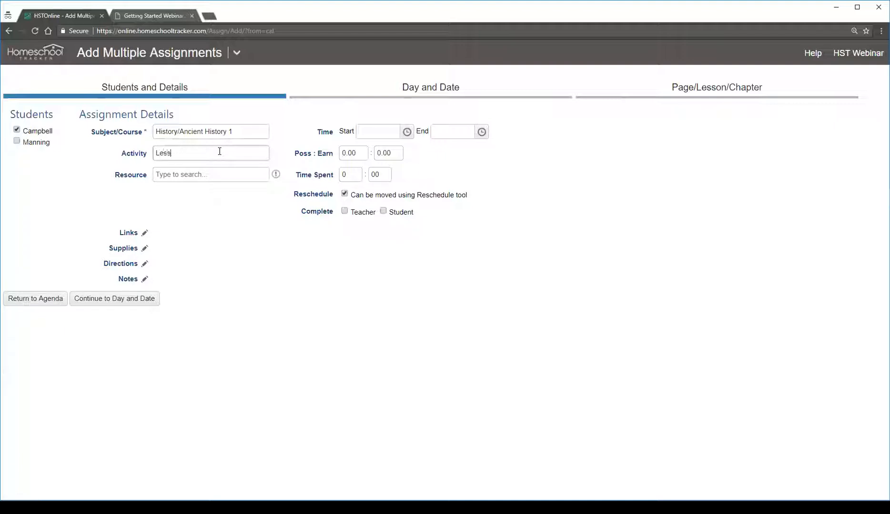
pyautogui.click(246, 175)
pyautogui.click(222, 180)
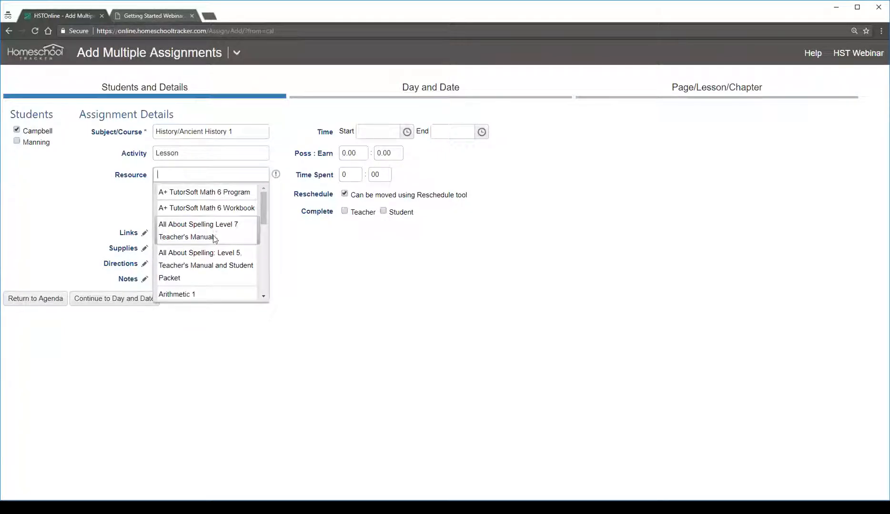
pyautogui.click(214, 235)
# Set the assignments' start time to 8:00 AM and end time to 10:00 AM
pyautogui.click(406, 134)
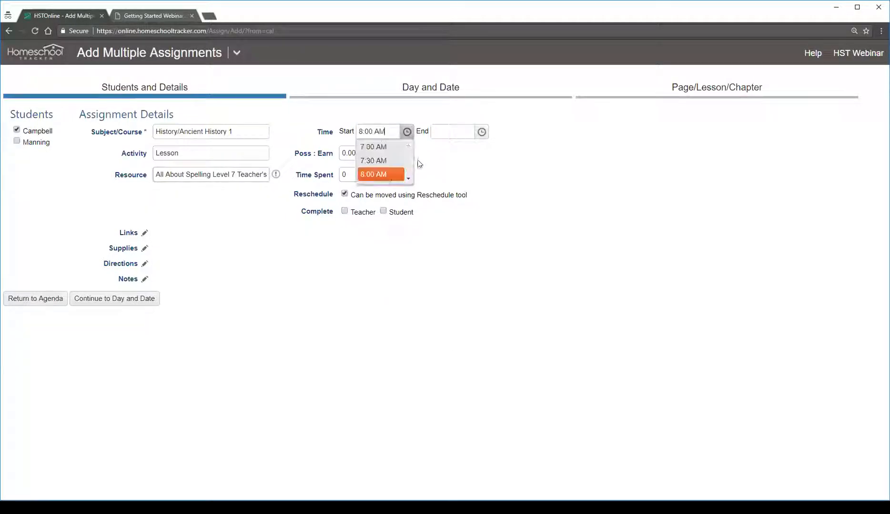
pyautogui.click(394, 249)
pyautogui.click(482, 131)
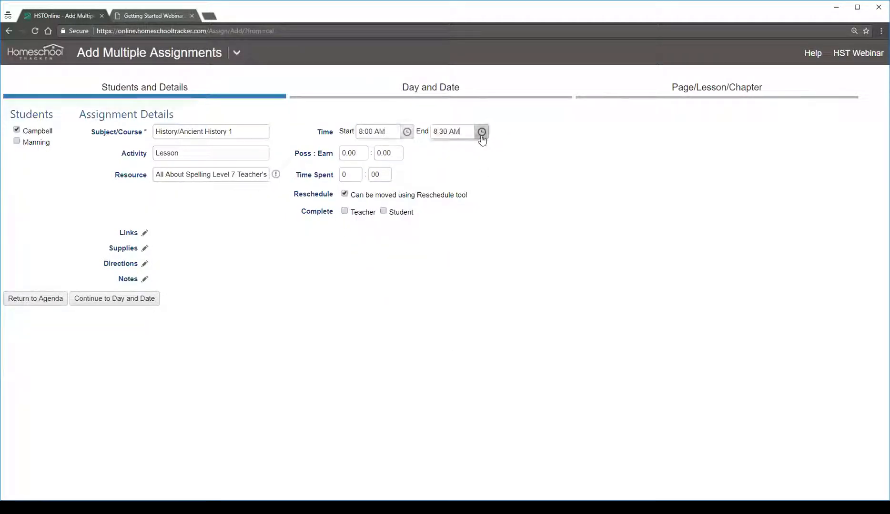
pyautogui.scroll(-3, 449, 212)
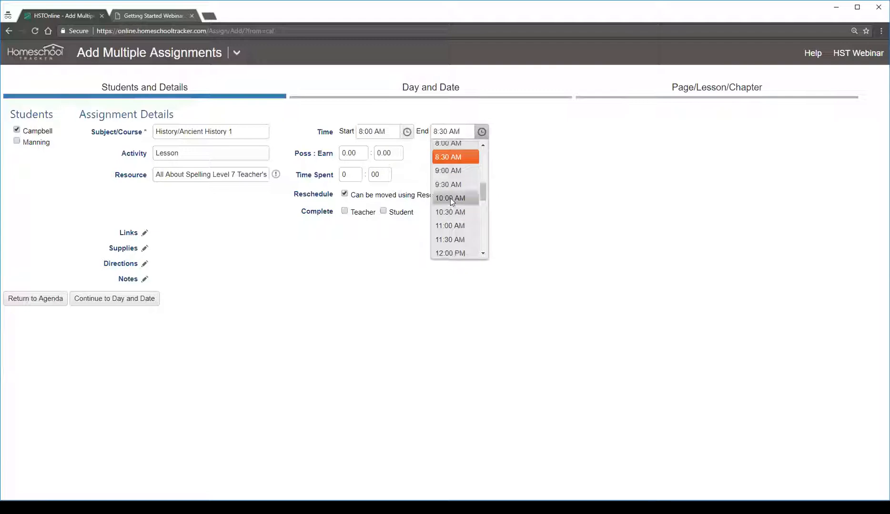
pyautogui.click(449, 209)
# Set the possible points to 10 and continue to the Day and Date stage
pyautogui.click(359, 155)
pyautogui.write('1')
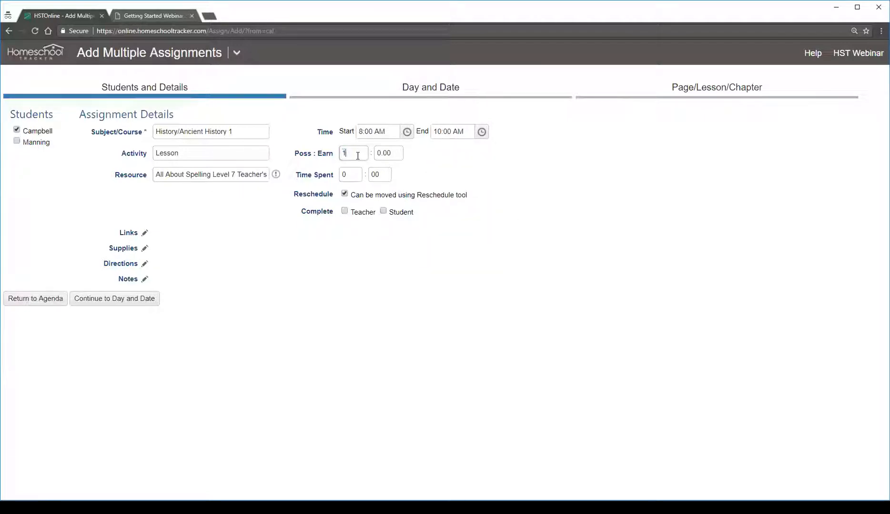
pyautogui.write('0')
pyautogui.press('Tab')
pyautogui.press('Tab')
pyautogui.press('Tab')
pyautogui.click(108, 300)
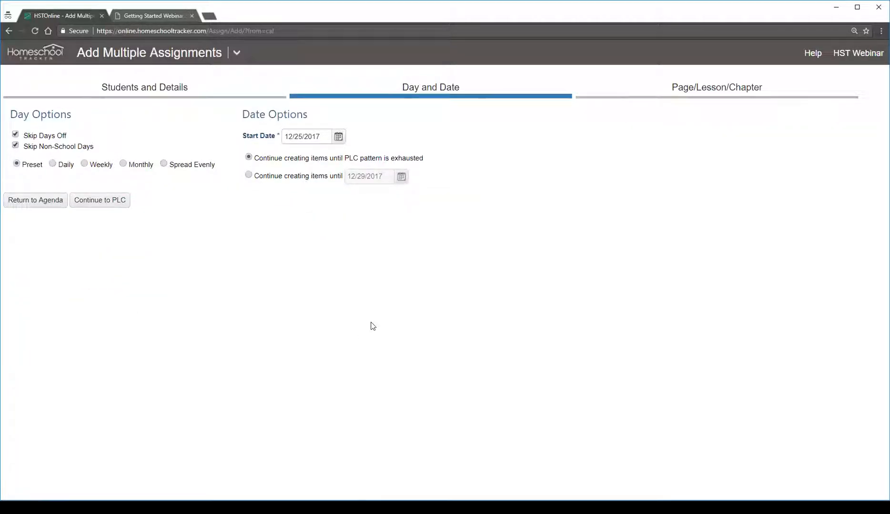
# Schedule the assignments daily, every 1 day, from 1/24/2018 until the PLC pattern is exhausted, and continue to the PLC stage
pyautogui.click(65, 164)
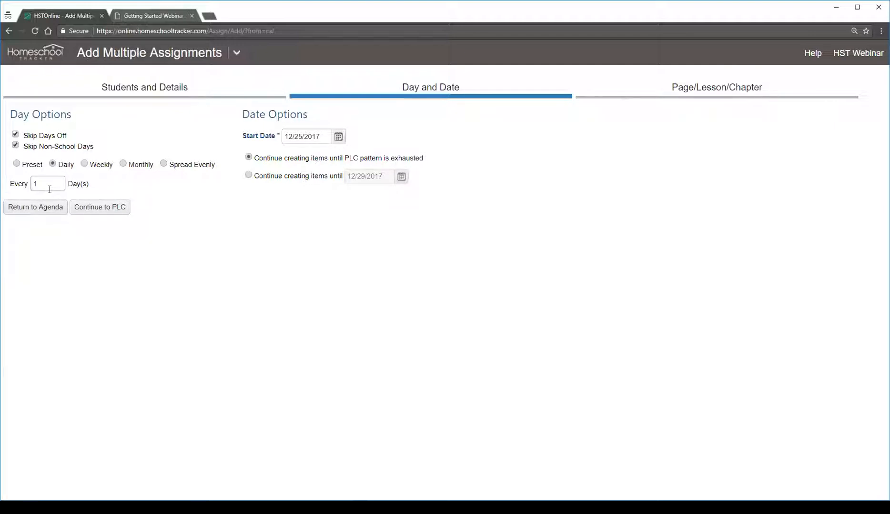
pyautogui.click(346, 140)
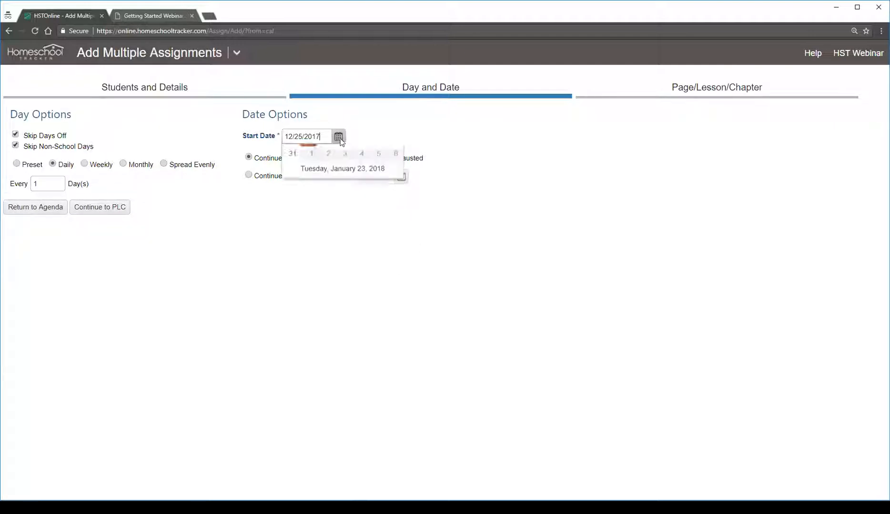
pyautogui.click(344, 270)
pyautogui.click(338, 137)
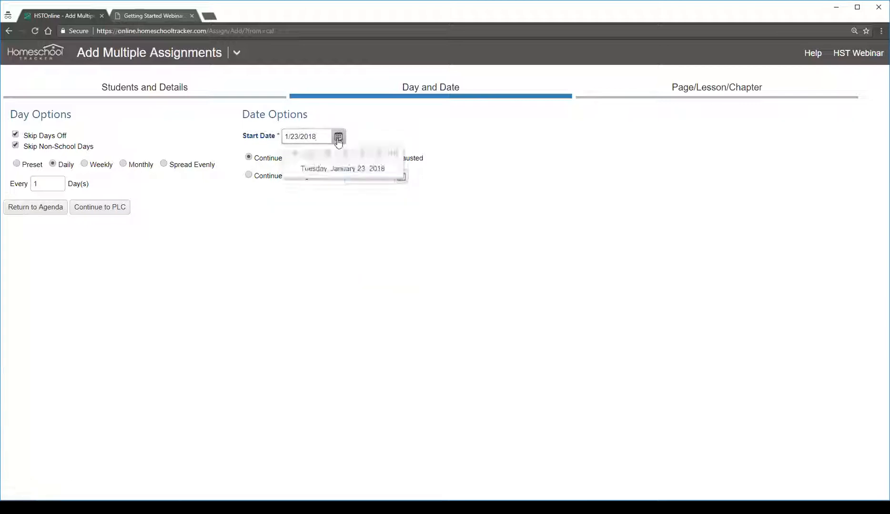
pyautogui.click(343, 226)
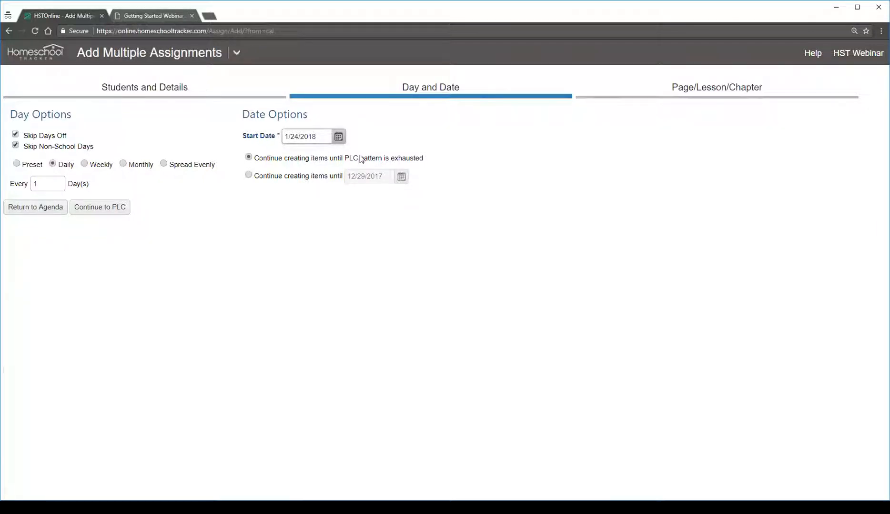
pyautogui.click(310, 178)
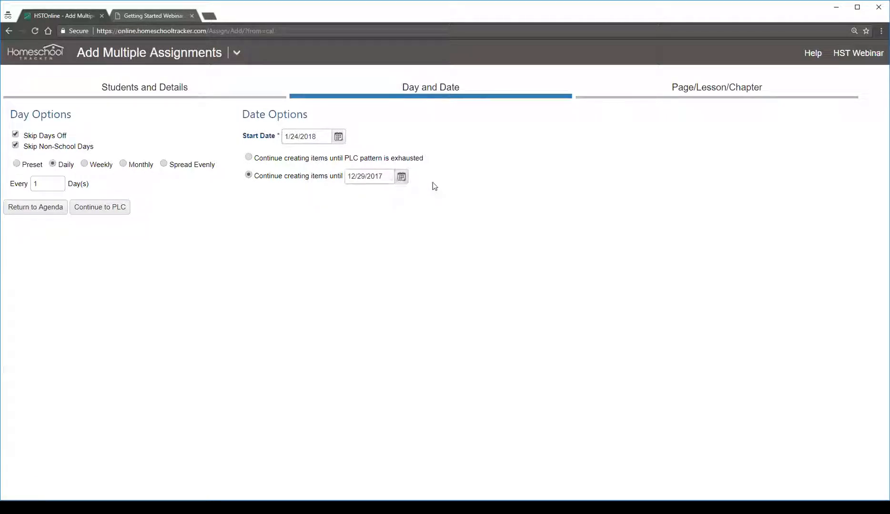
pyautogui.click(392, 158)
pyautogui.click(107, 208)
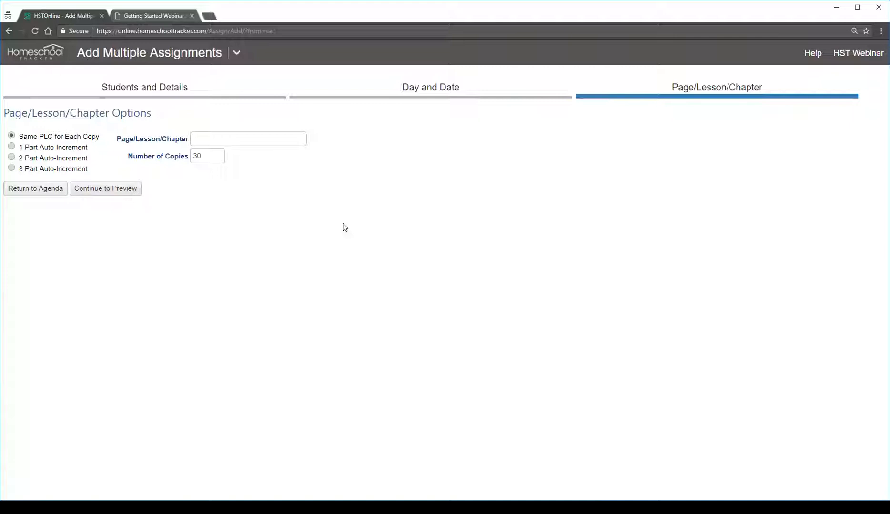
# Set up a 1 Part Auto-Increment with leading text Lesson, starting with 2 and ending with 4, and continue to the preview
pyautogui.click(71, 152)
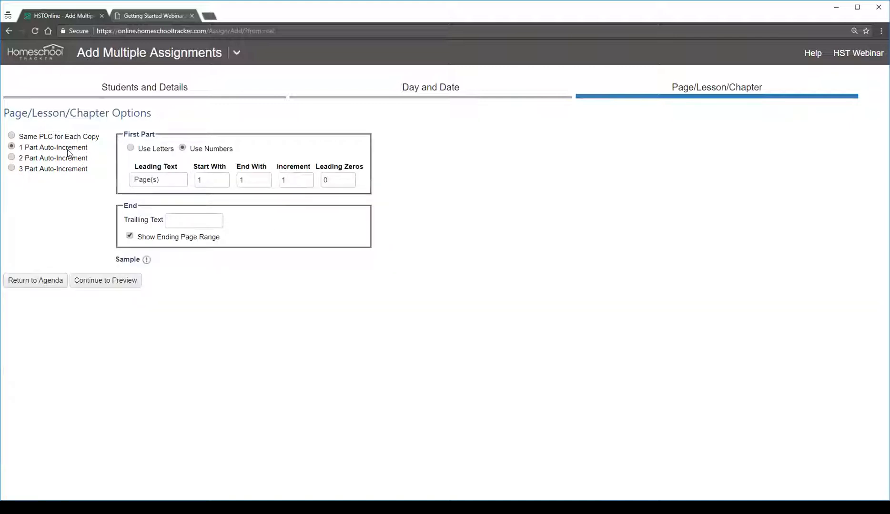
pyautogui.click(163, 182)
pyautogui.moveTo(169, 180); pyautogui.dragTo(134, 180)
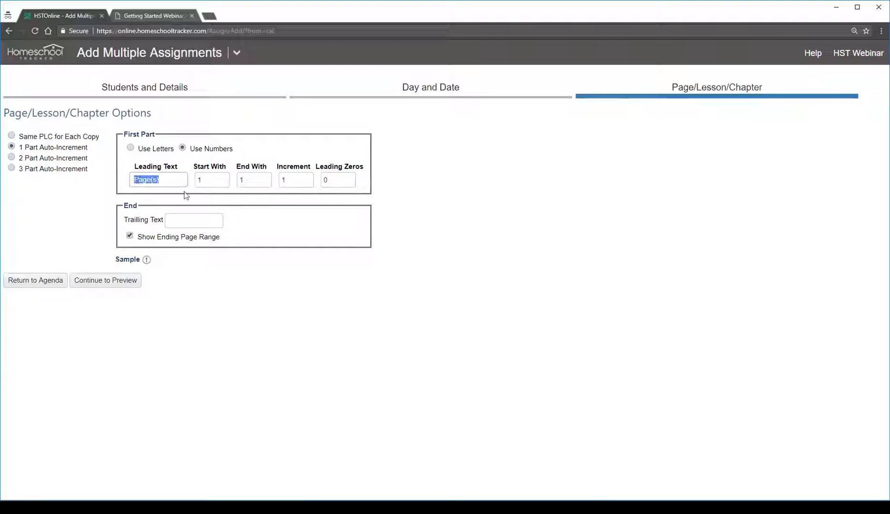
pyautogui.write('Lesson')
pyautogui.press('Tab')
pyautogui.press('Tab')
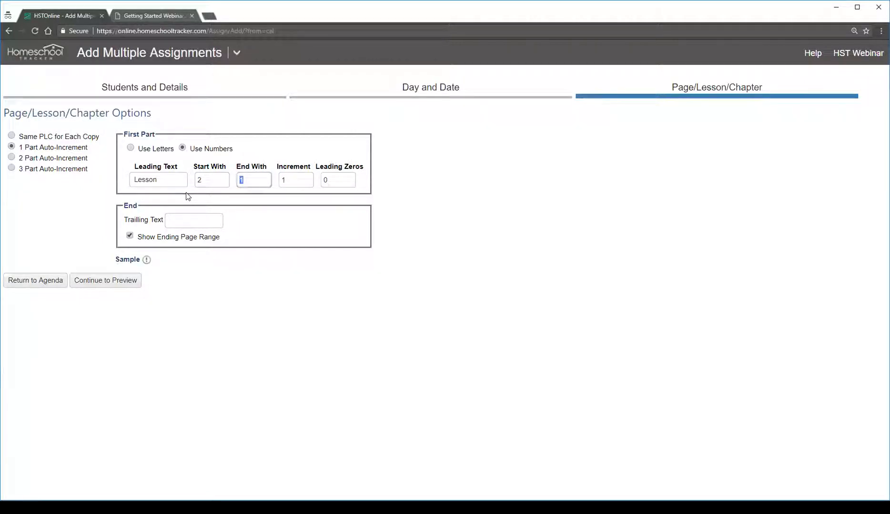
pyautogui.write('4')
pyautogui.press('Tab')
pyautogui.press('Tab')
pyautogui.press('Tab')
pyautogui.click(109, 281)
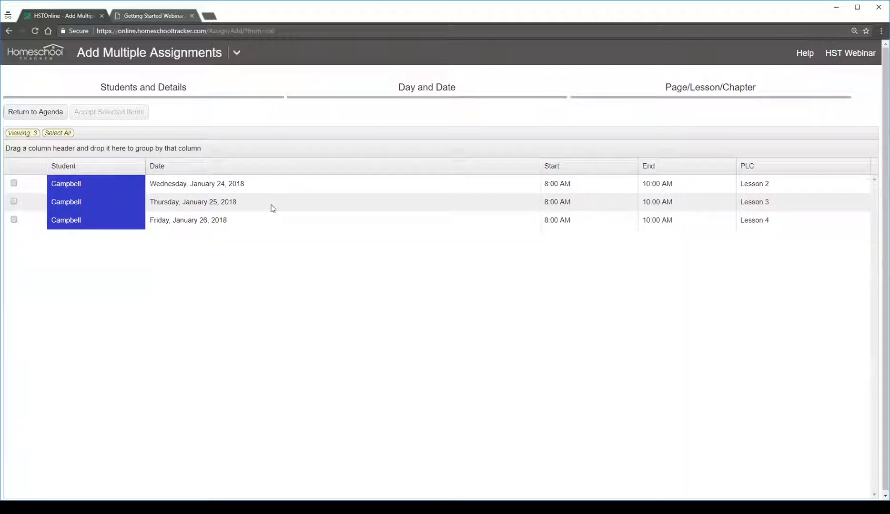
# Select all the previewed assignments for Lessons 2 to 4 and accept them into the agenda
pyautogui.click(80, 186)
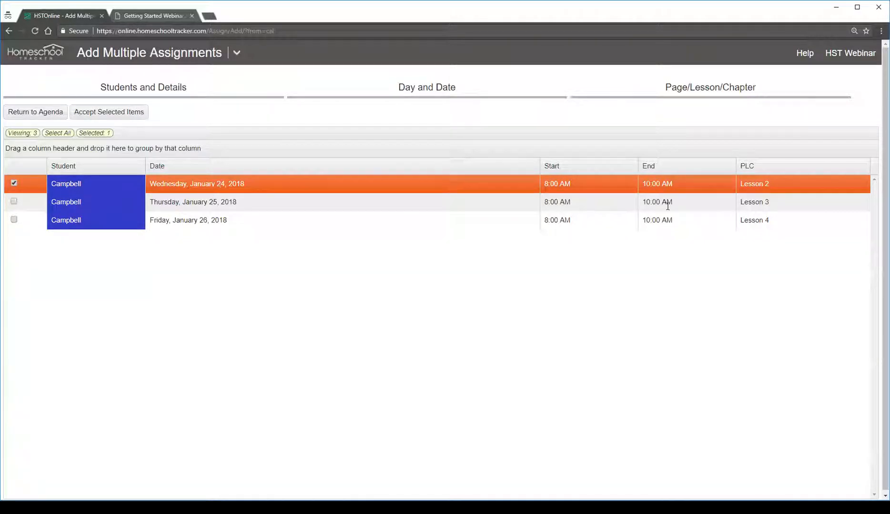
pyautogui.click(688, 202)
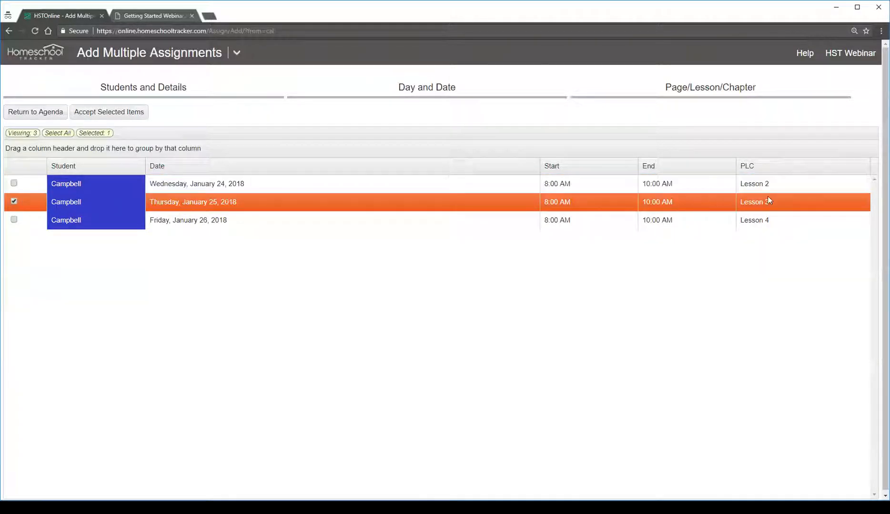
pyautogui.click(743, 219)
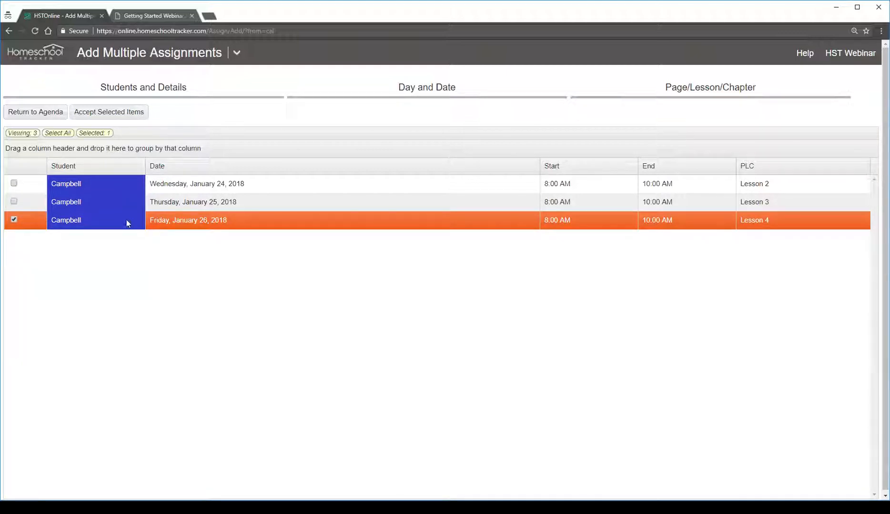
pyautogui.click(58, 134)
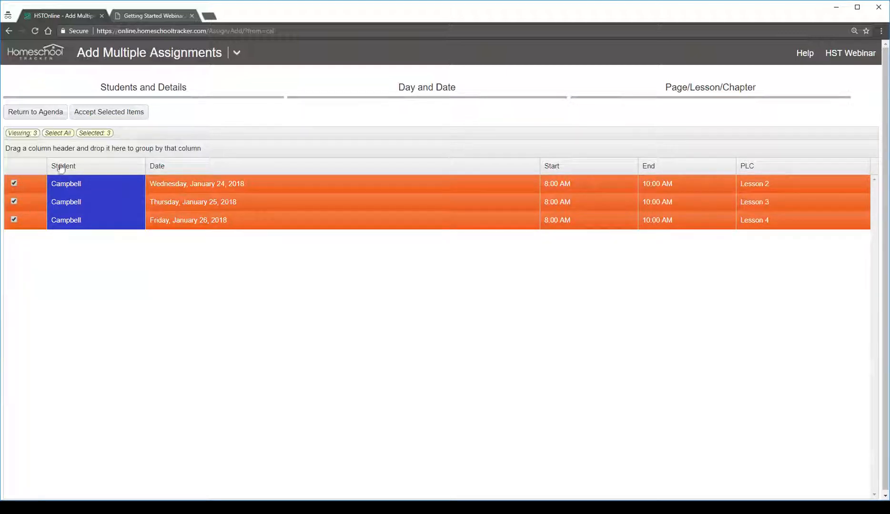
pyautogui.click(129, 119)
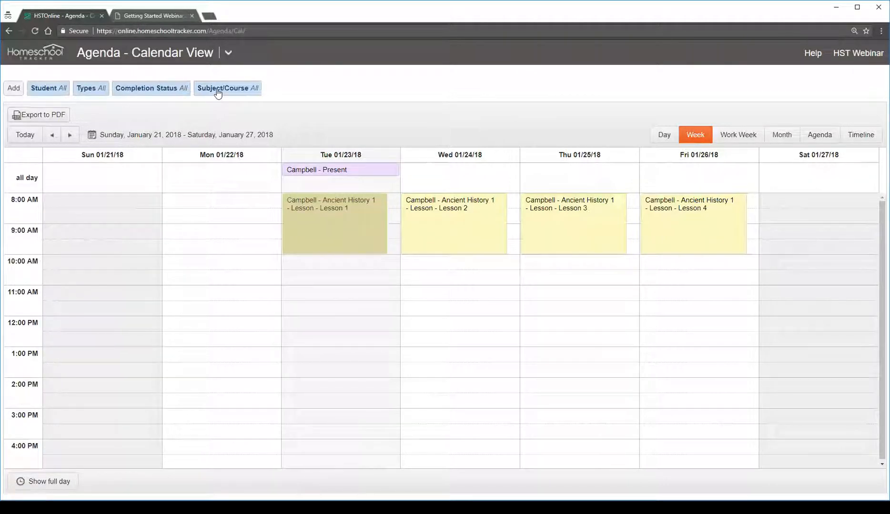
# Review the calendar's student and item type filter options and leave both without applying changes
pyautogui.click(54, 91)
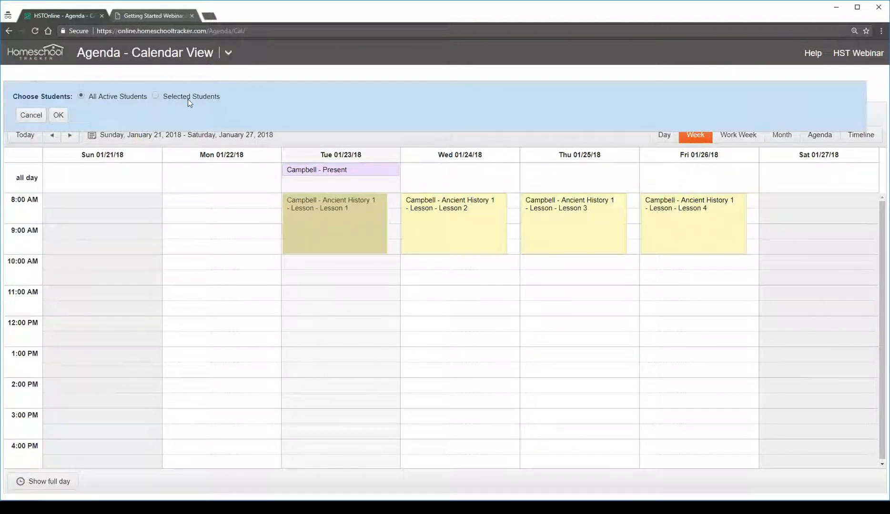
pyautogui.click(31, 115)
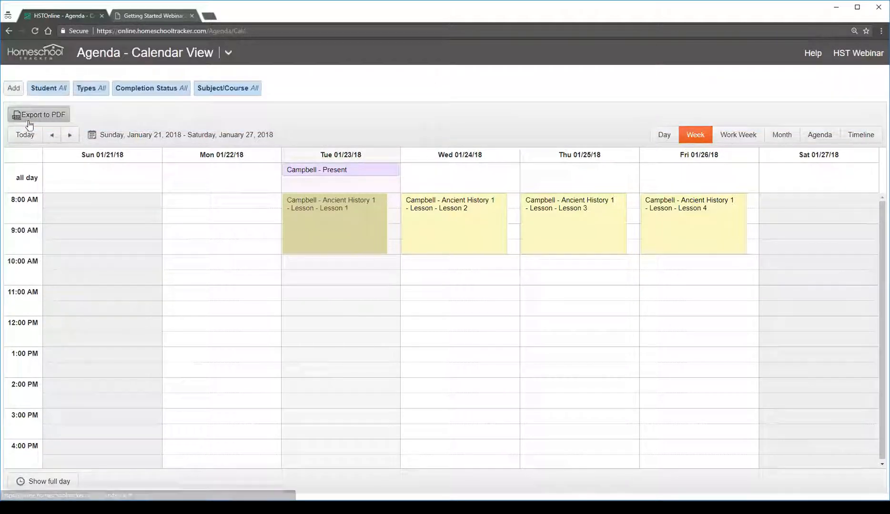
pyautogui.click(98, 92)
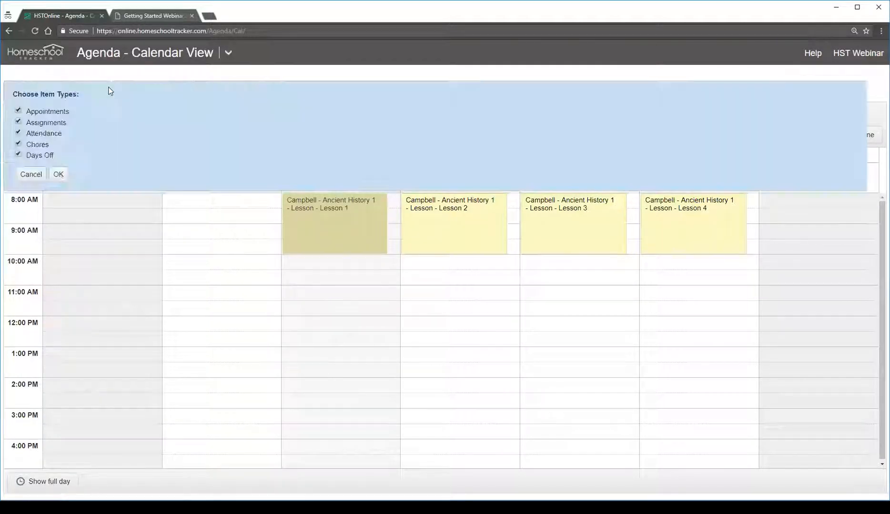
pyautogui.click(31, 175)
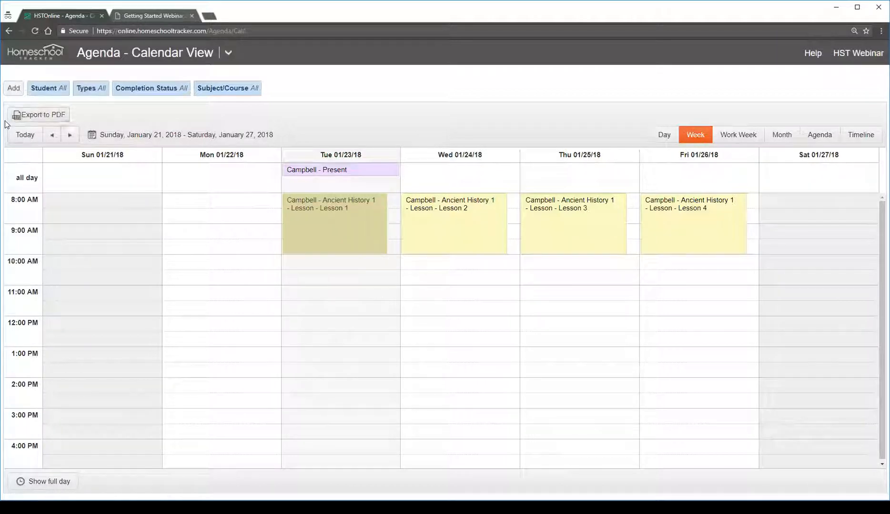
# Export the weekly calendar to PDF, view the exported file and close it
pyautogui.click(46, 117)
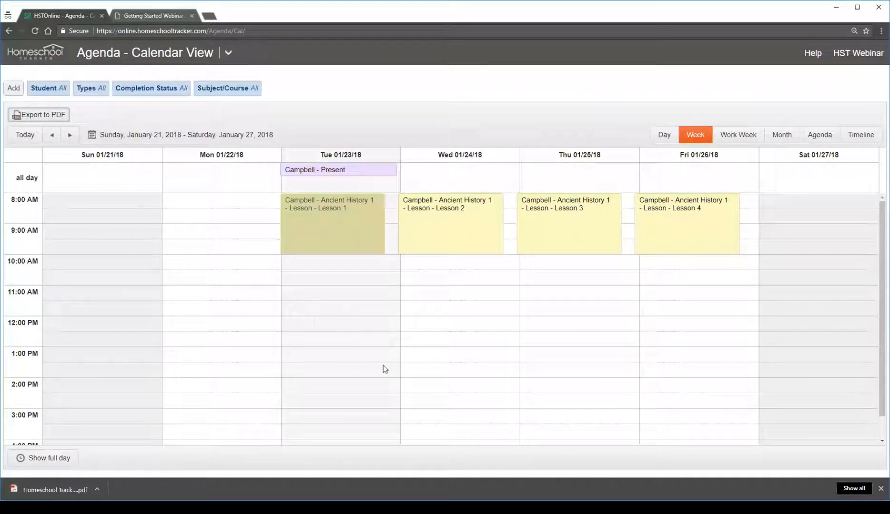
pyautogui.click(39, 495)
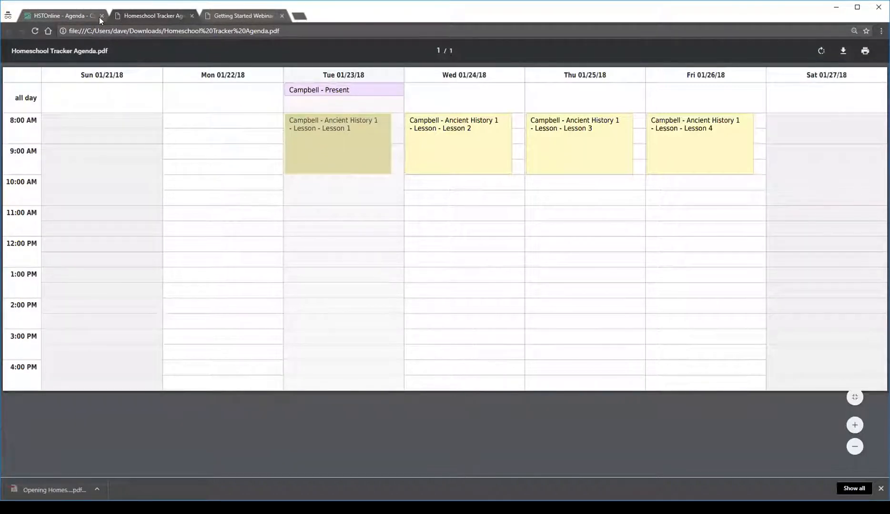
pyautogui.click(191, 16)
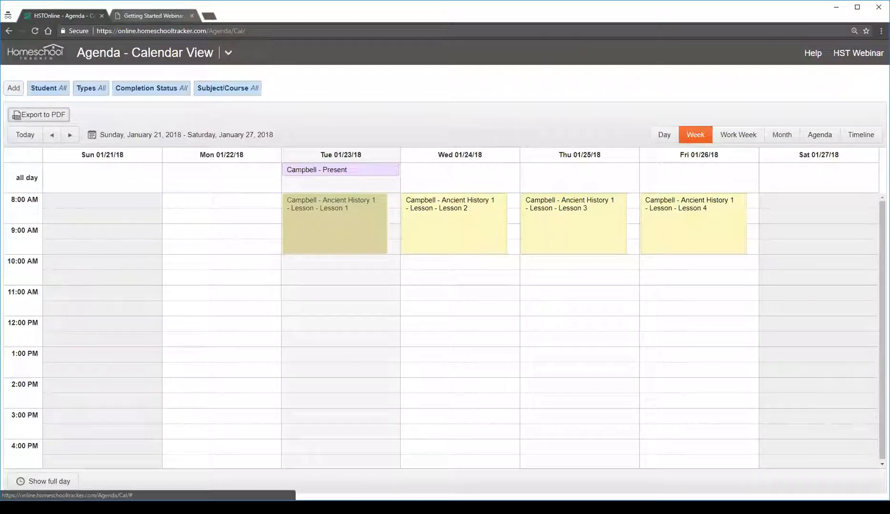
# Look through the neighbouring weeks and the Day, Work Week and Month views, ending in the Week view with full-day hours shown
pyautogui.click(65, 137)
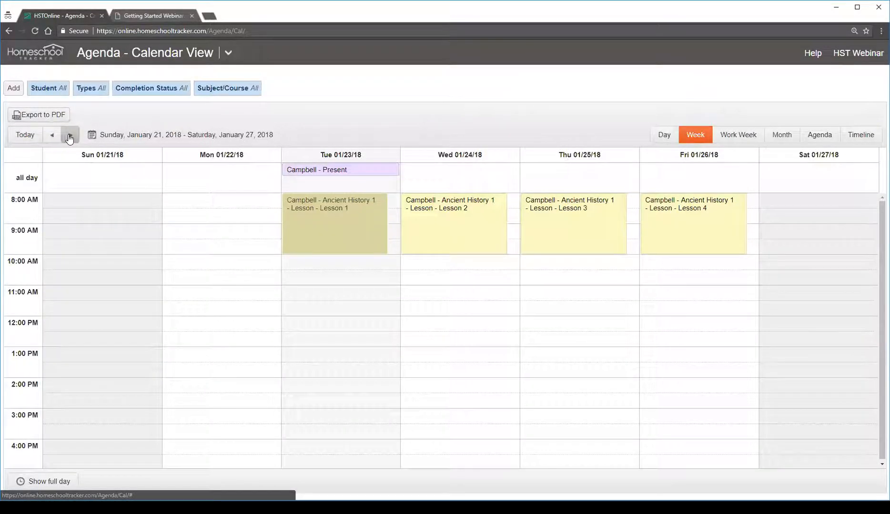
pyautogui.click(52, 135)
pyautogui.click(663, 135)
pyautogui.click(695, 135)
pyautogui.click(739, 136)
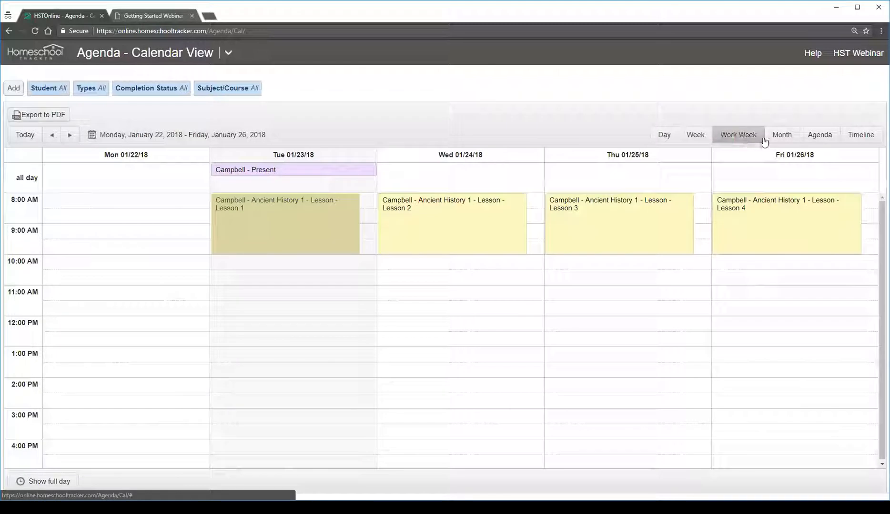
pyautogui.click(781, 137)
pyautogui.click(728, 133)
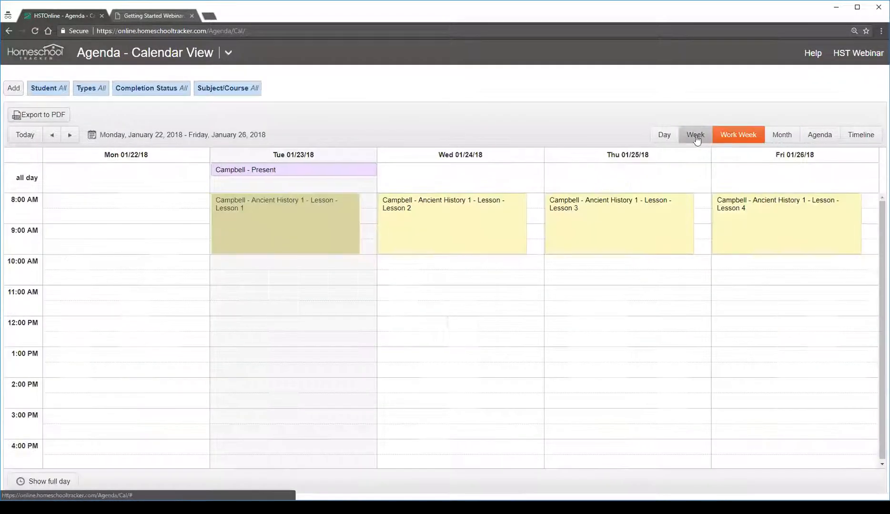
pyautogui.click(695, 135)
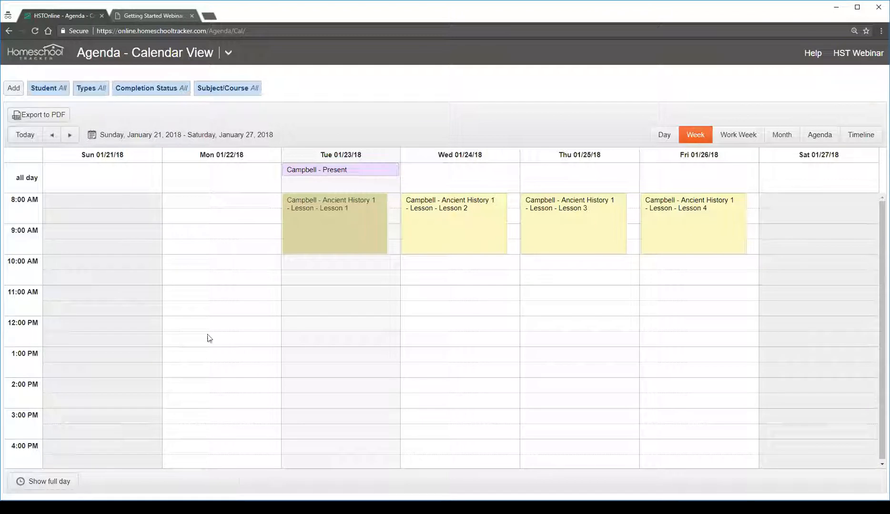
pyautogui.click(64, 482)
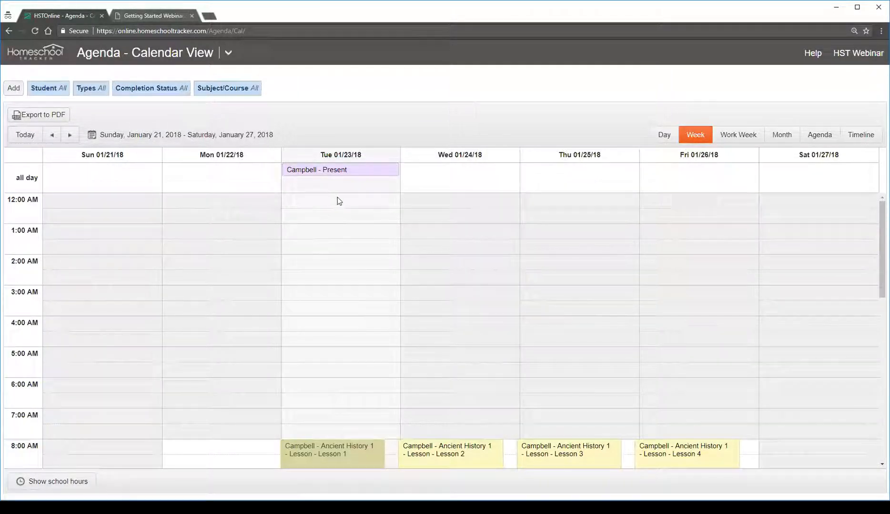
# Look through the week's full-day hours and limit the calendar to school hours
pyautogui.scroll(-10, 376, 284)
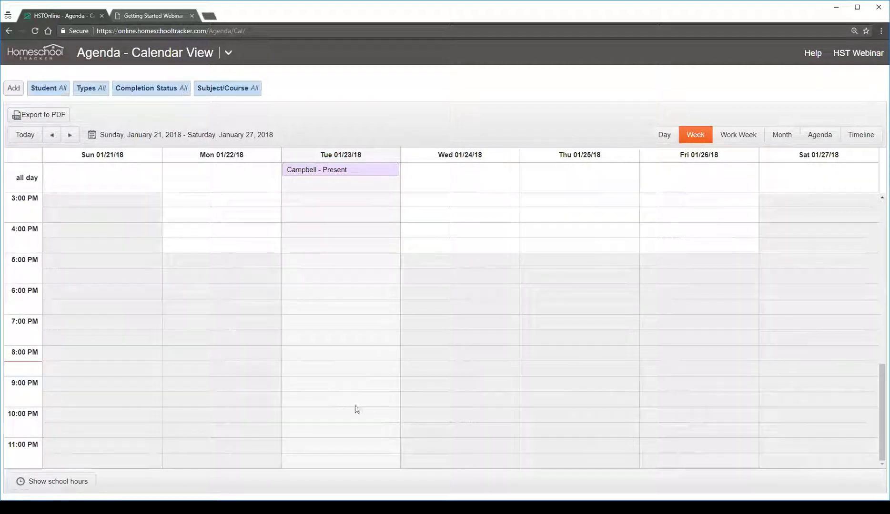
pyautogui.scroll(10, 356, 409)
pyautogui.scroll(-4, 358, 393)
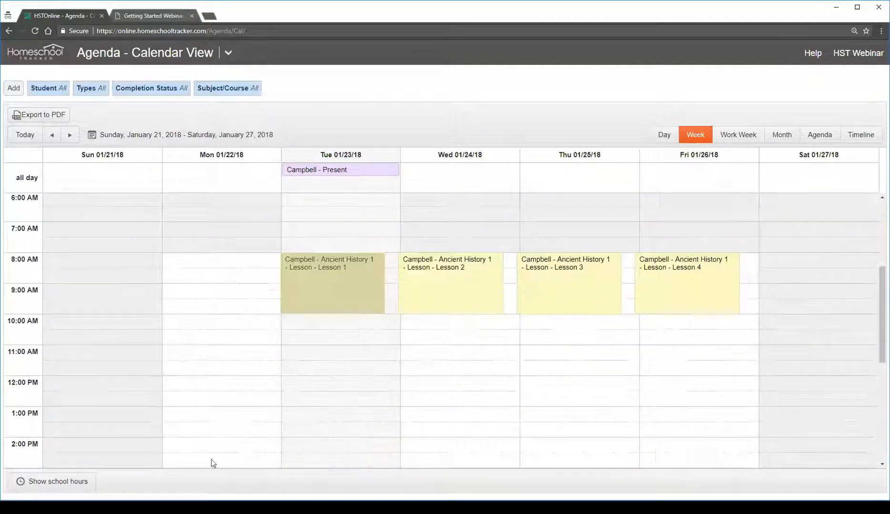
pyautogui.click(81, 483)
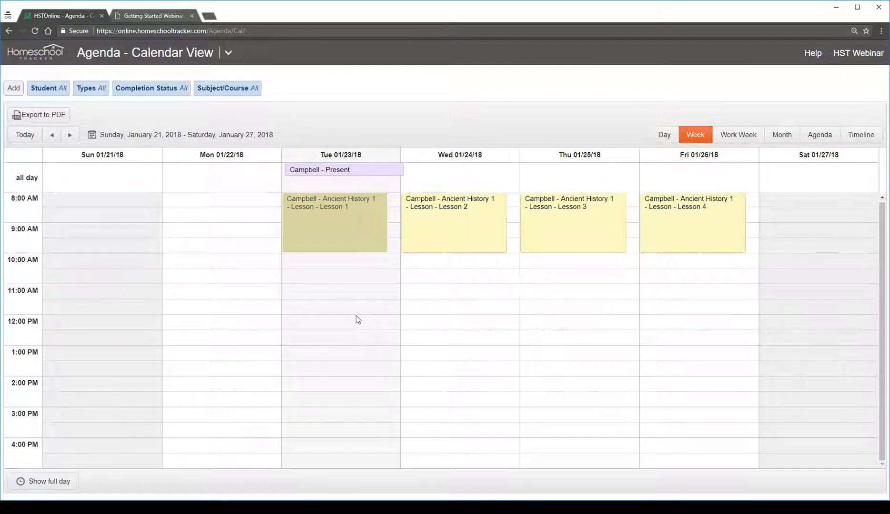
# Switch from the calendar to the agenda's List View
pyautogui.click(171, 56)
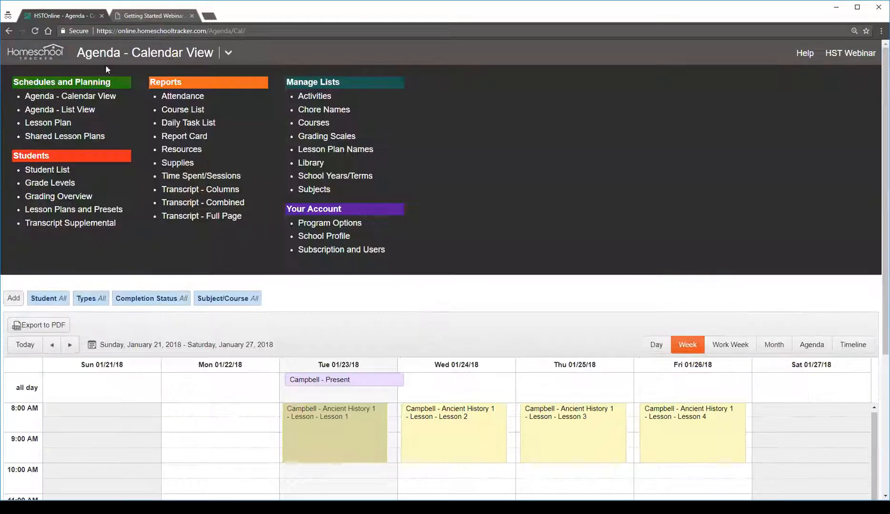
pyautogui.click(59, 110)
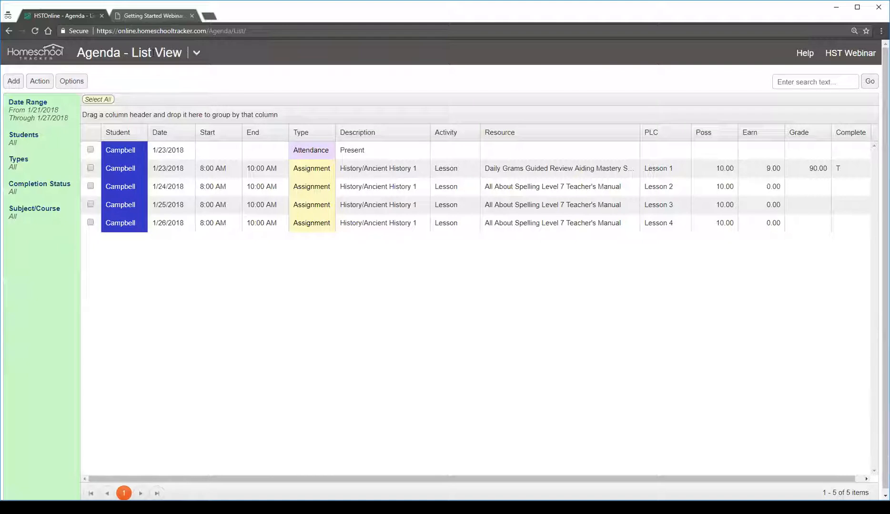
pyautogui.click(128, 52)
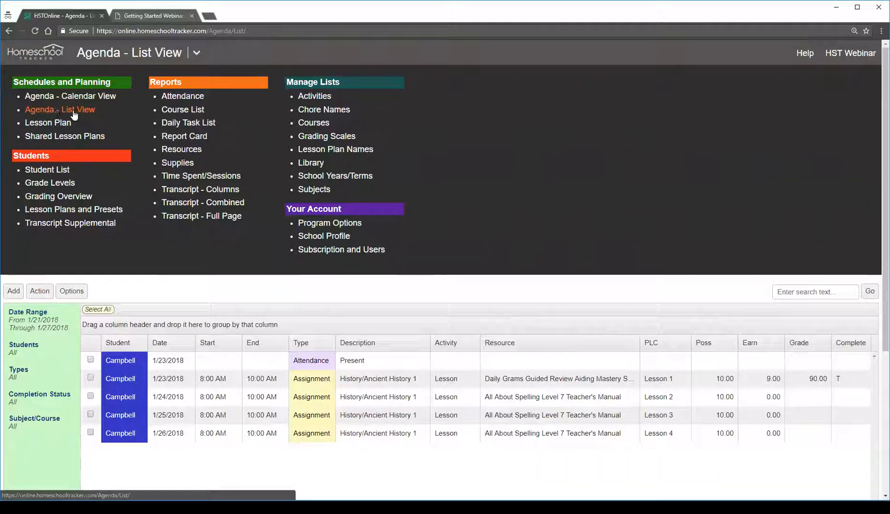
pyautogui.click(67, 113)
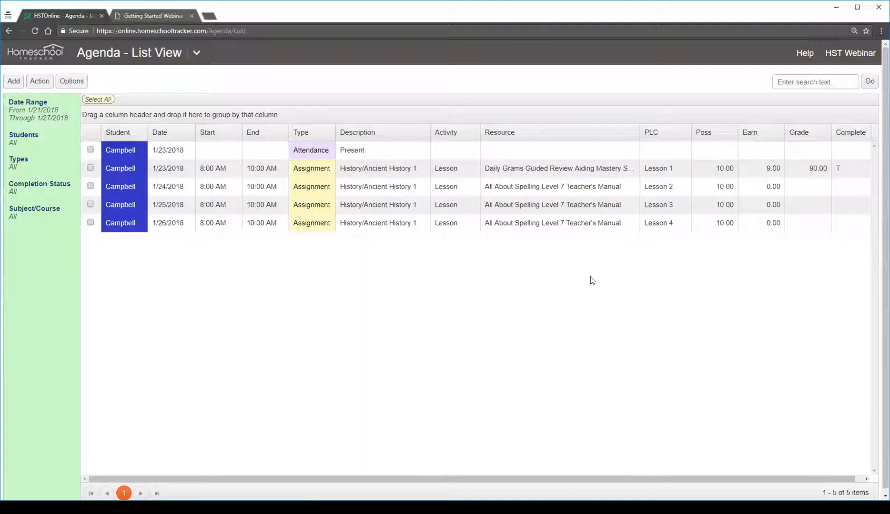
# Examine the listed attendance entry and the Lesson 1 to 4 assignments across the list's columns
pyautogui.hscroll(2, 601, 479)
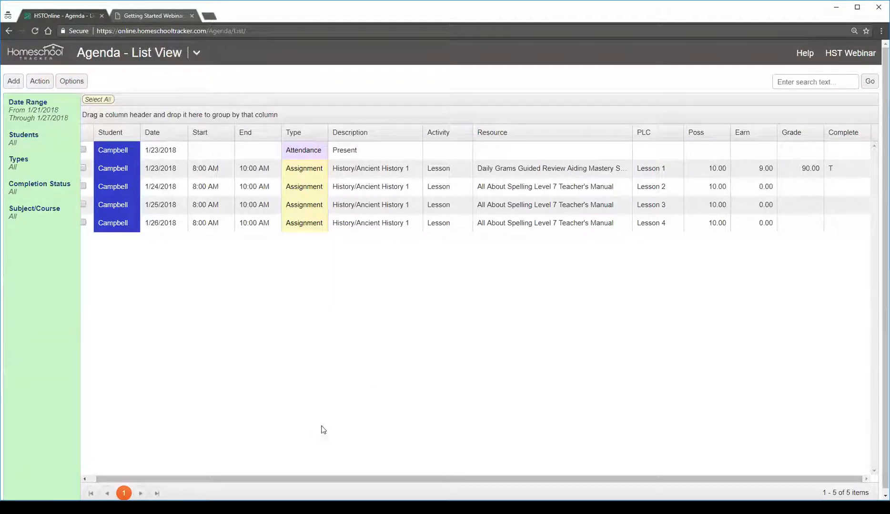
pyautogui.moveTo(357, 478); pyautogui.dragTo(311, 478)
pyautogui.click(274, 149)
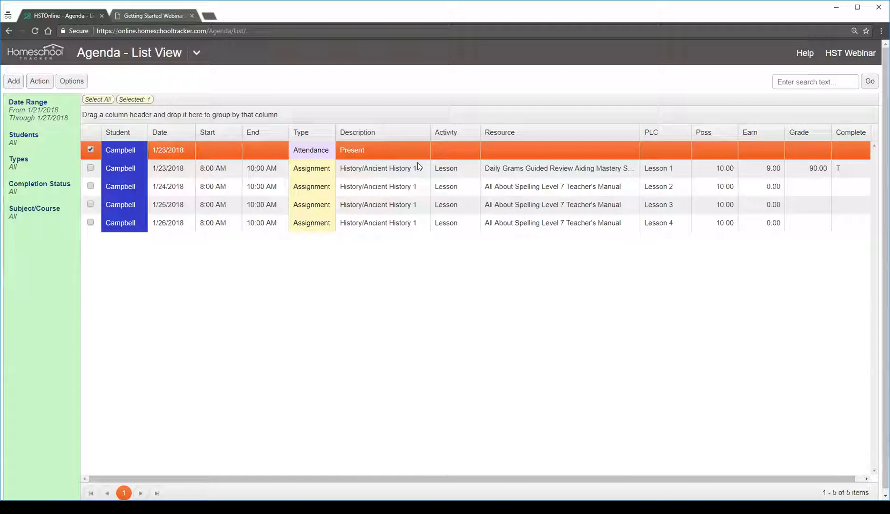
pyautogui.click(308, 172)
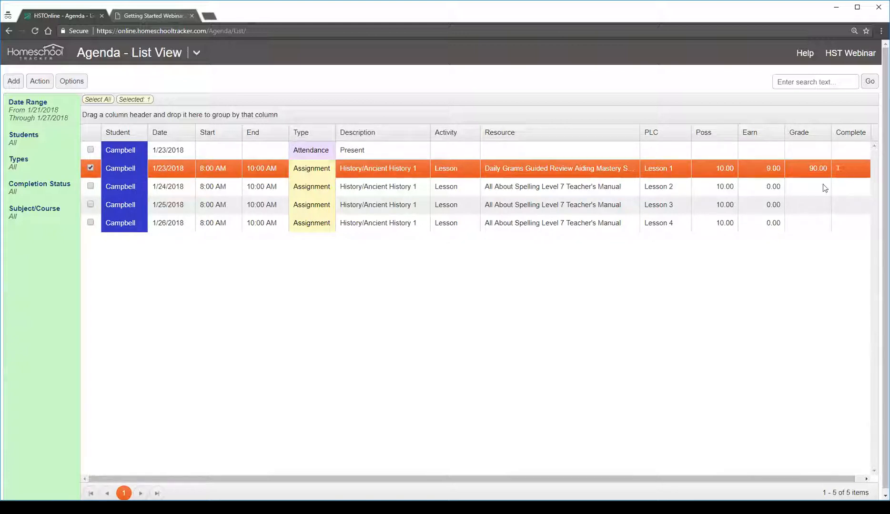
pyautogui.click(488, 187)
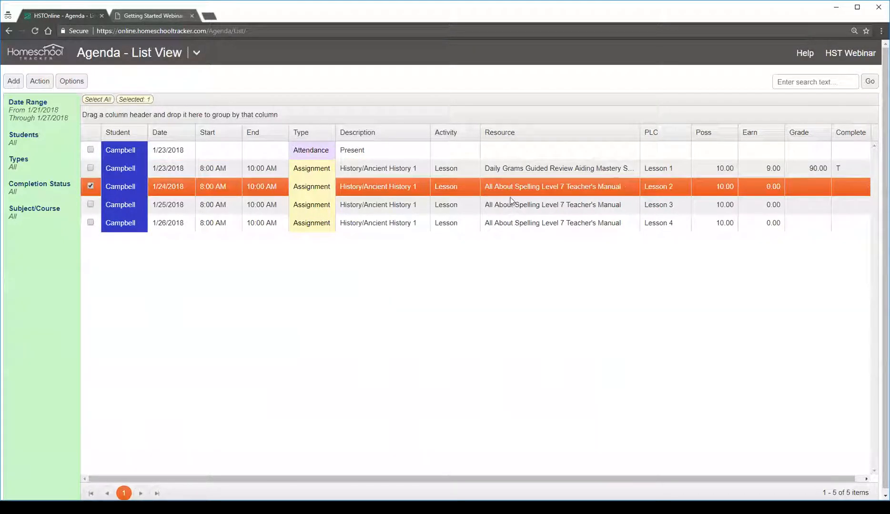
pyautogui.click(512, 203)
pyautogui.click(512, 222)
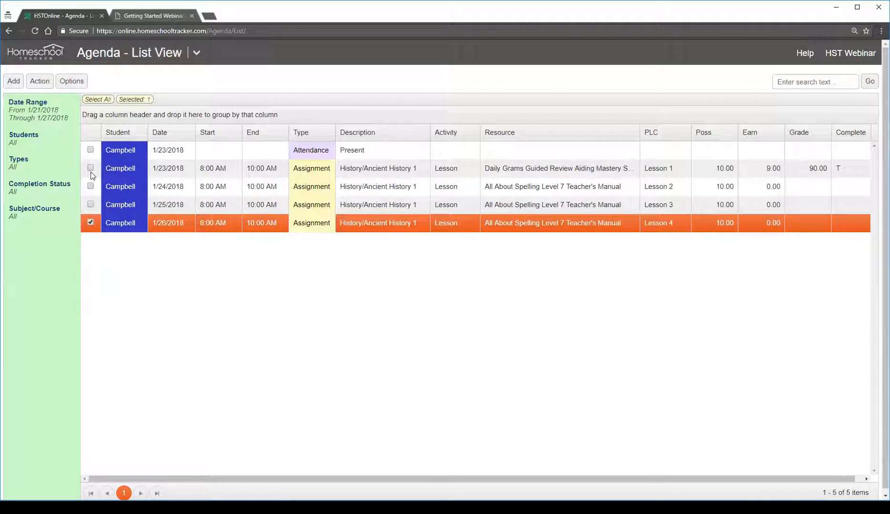
# Select only the Lesson 2, 3 and 4 assignments and open them together in Multi-Edit
pyautogui.click(90, 205)
pyautogui.click(90, 186)
pyautogui.click(90, 205)
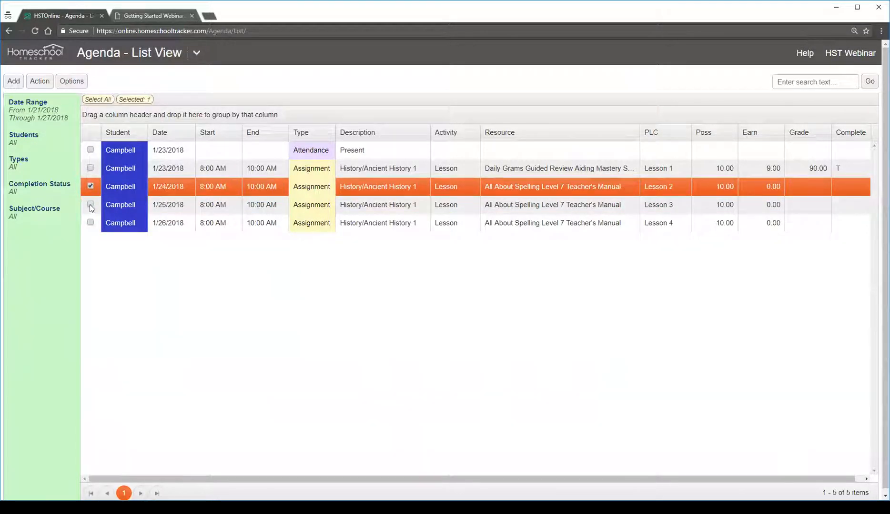
pyautogui.click(90, 223)
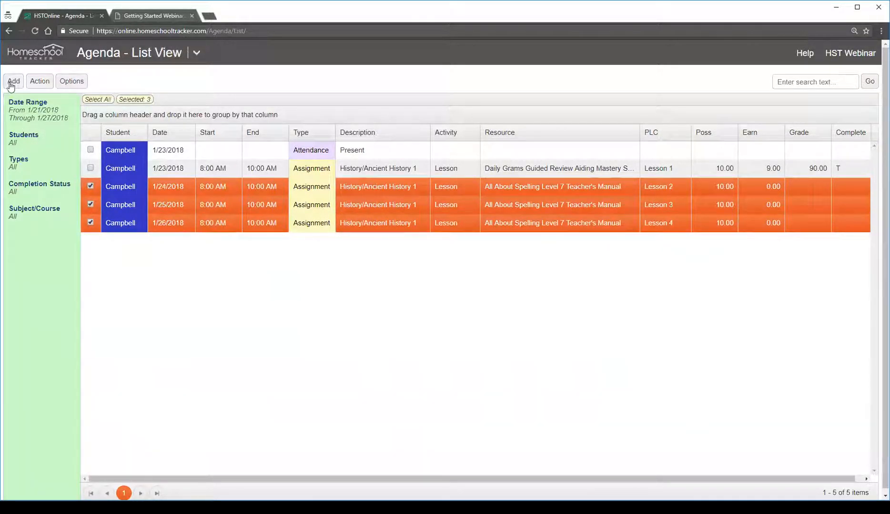
pyautogui.click(39, 81)
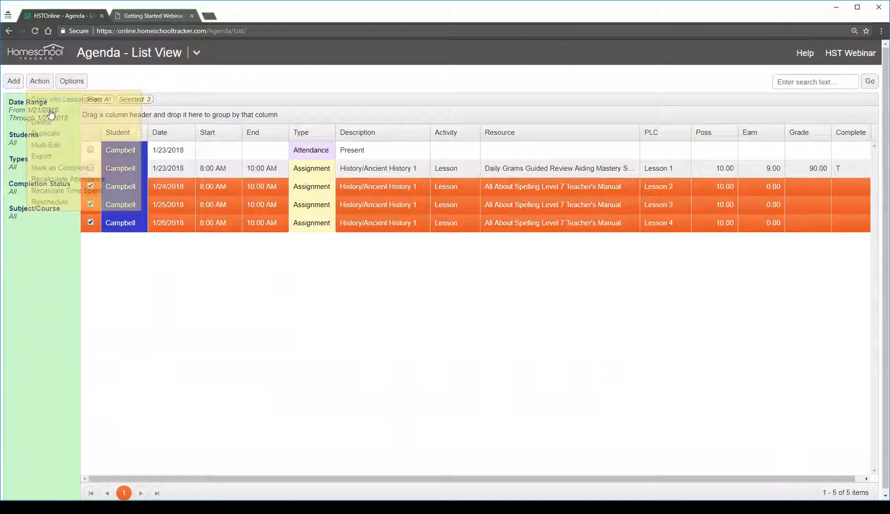
pyautogui.click(70, 149)
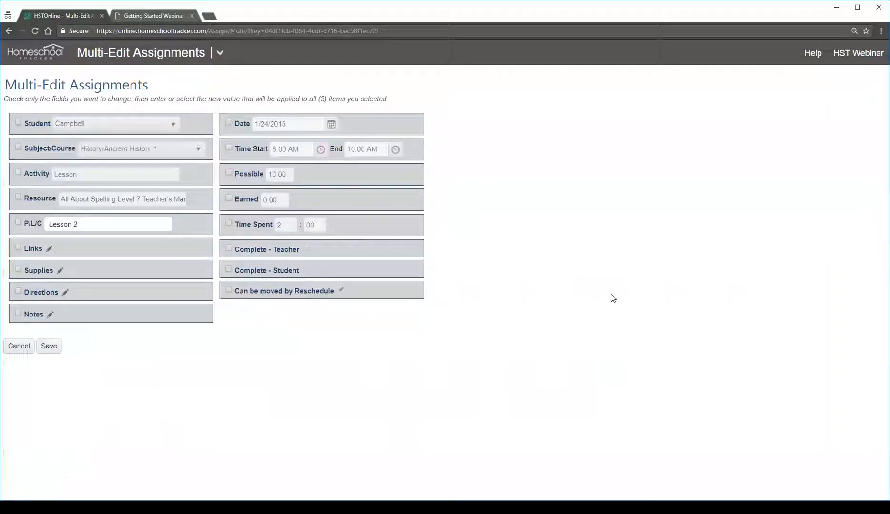
# Set the earned points to 8 and mark teacher completion for all three selected assignments, and save
pyautogui.click(229, 197)
pyautogui.click(276, 200)
pyautogui.write('8')
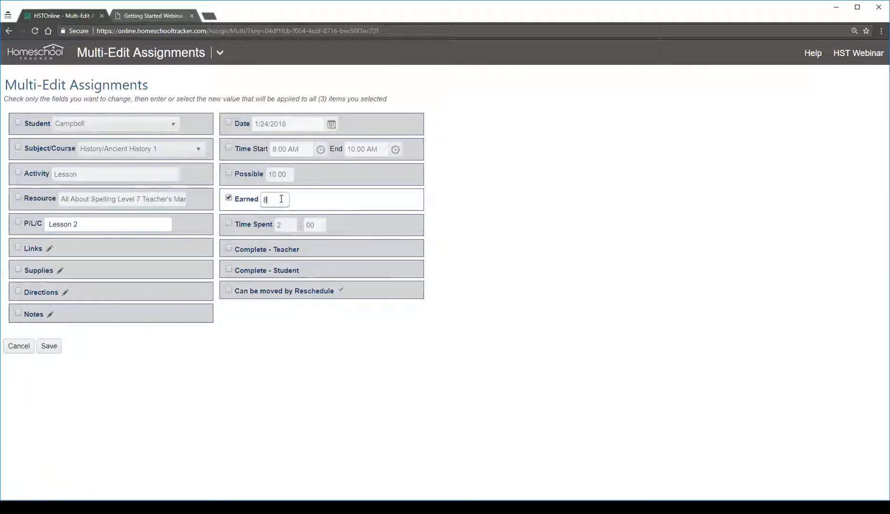
pyautogui.click(229, 249)
pyautogui.click(307, 249)
pyautogui.click(49, 348)
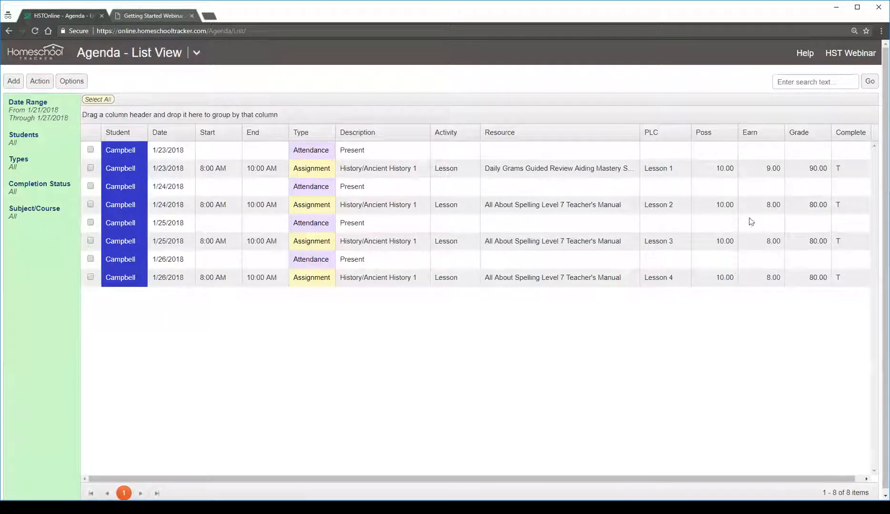
# Check the points, grades and completion of Lessons 2 to 4 and the attendance entries for those days
pyautogui.click(748, 206)
pyautogui.click(819, 246)
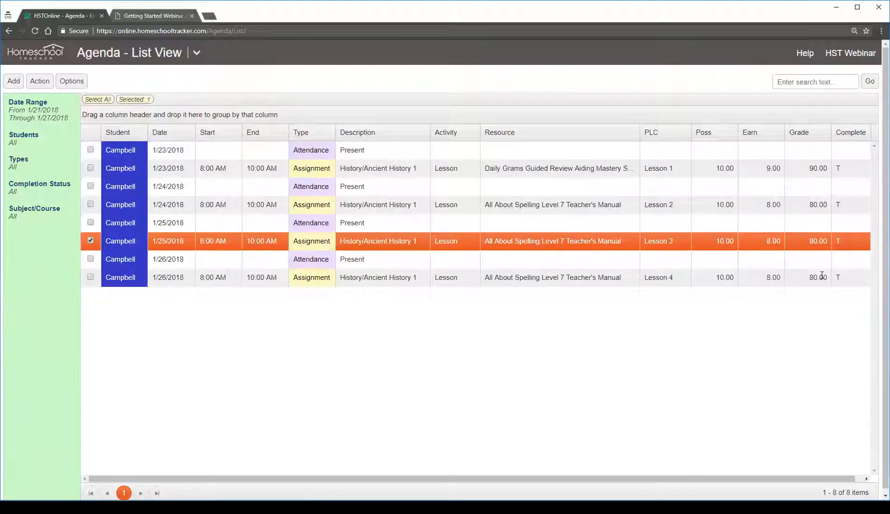
pyautogui.click(837, 273)
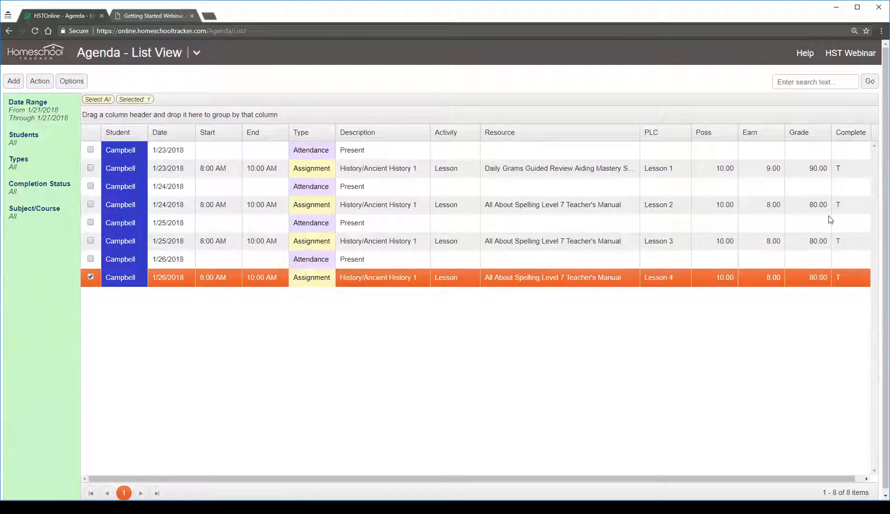
pyautogui.click(402, 229)
pyautogui.click(386, 261)
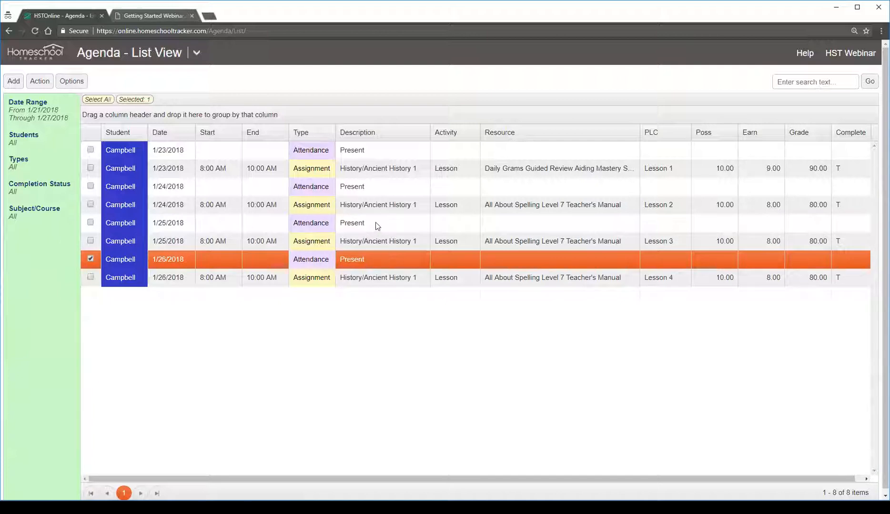
pyautogui.click(378, 226)
pyautogui.click(371, 186)
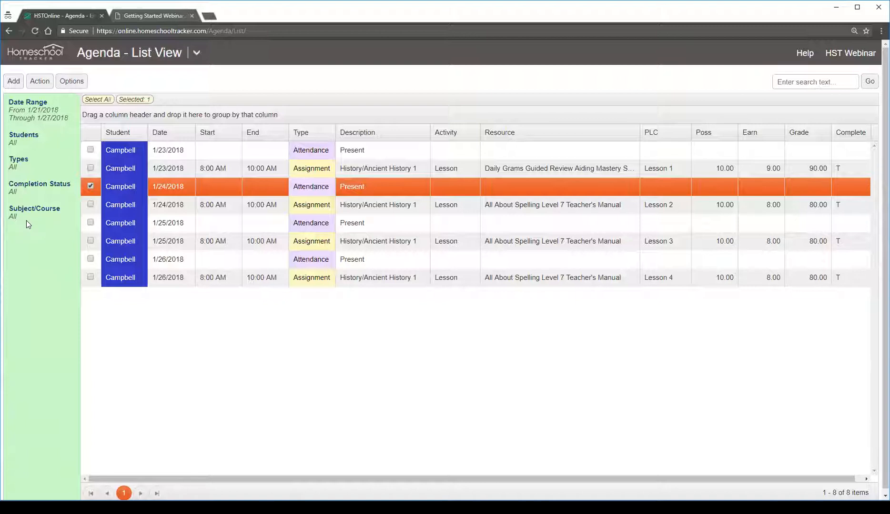
# Review the list's date range, student and item type filter options and leave each without applying changes
pyautogui.click(41, 120)
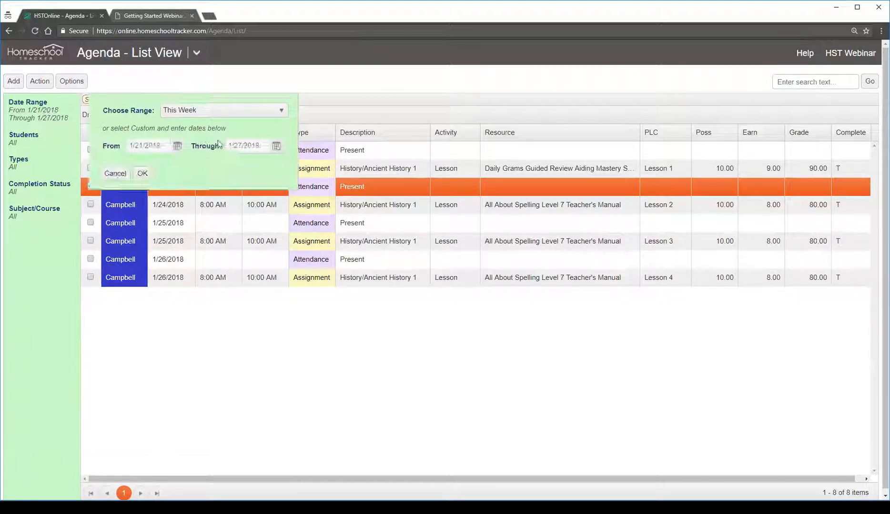
pyautogui.click(115, 175)
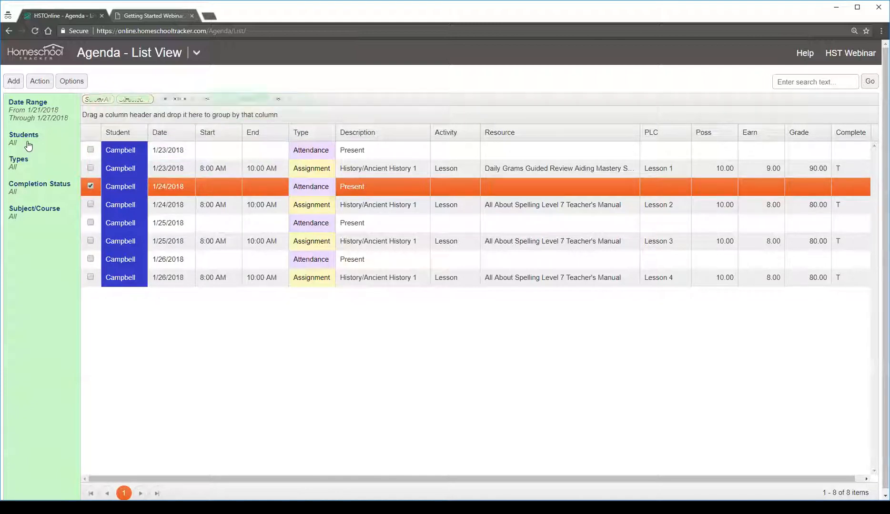
pyautogui.click(28, 144)
pyautogui.click(114, 128)
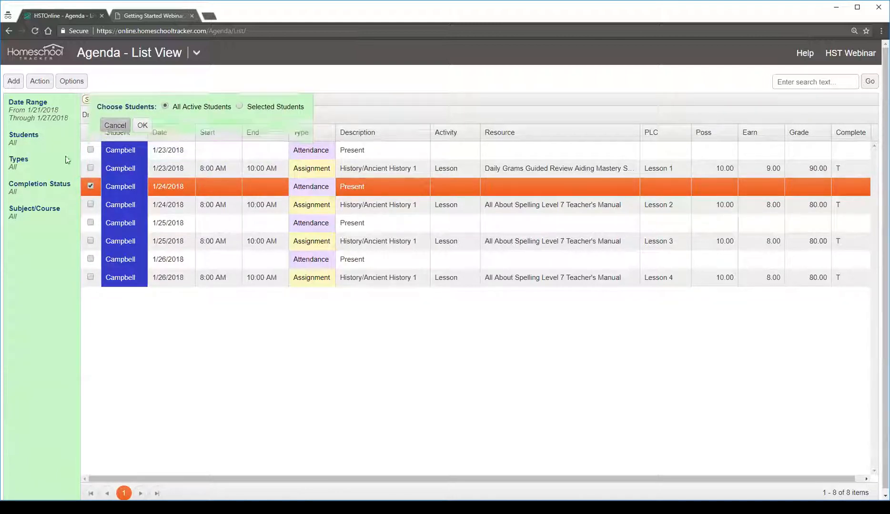
pyautogui.click(22, 168)
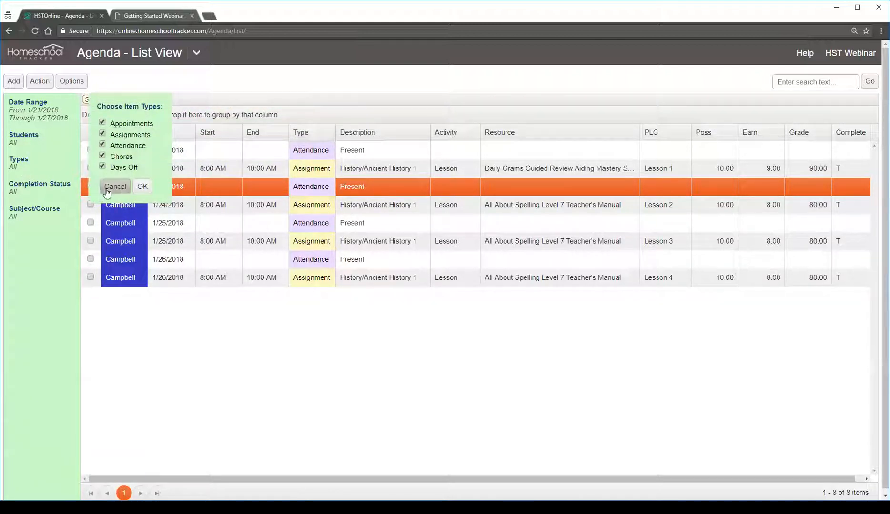
pyautogui.click(115, 187)
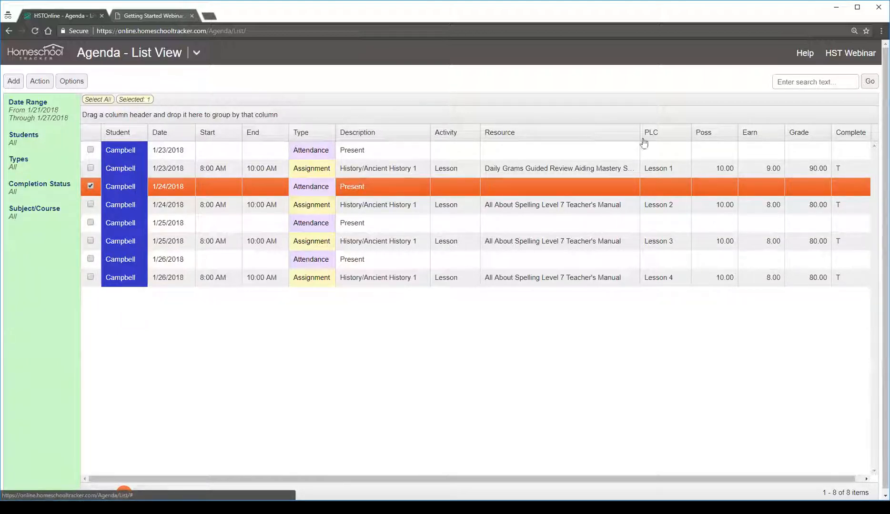
# Sort the agenda list by date in ascending and descending order and clear the sorting
pyautogui.click(162, 135)
pyautogui.click(162, 135)
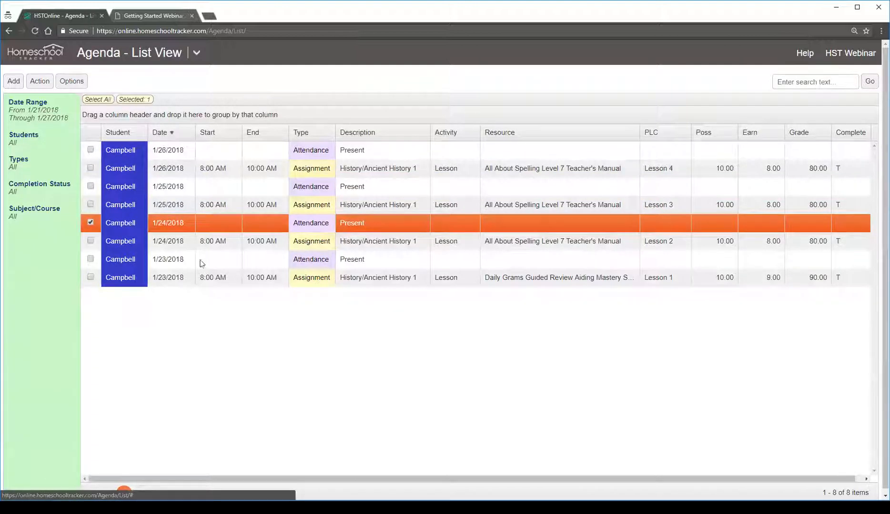
pyautogui.click(158, 136)
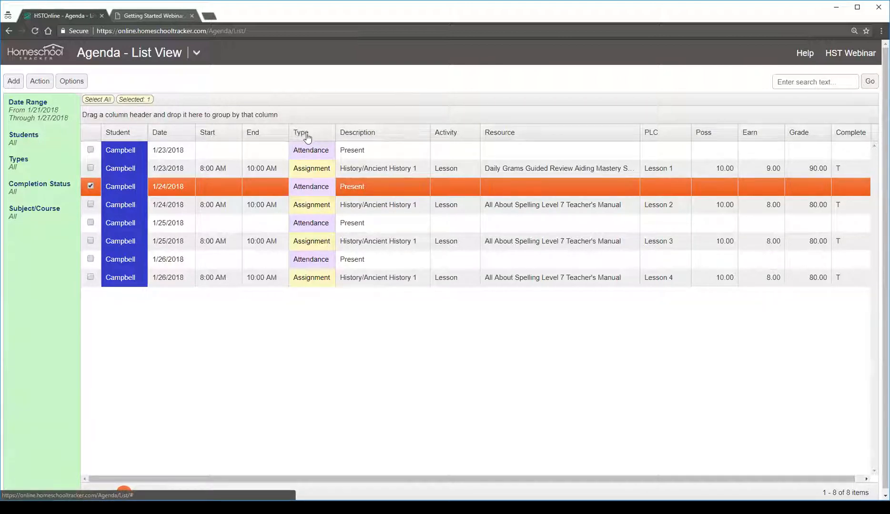
# Group the agenda list by Type, collapse and expand the Assignment and Attendance groups, and remove the grouping
pyautogui.moveTo(311, 138); pyautogui.dragTo(225, 115)
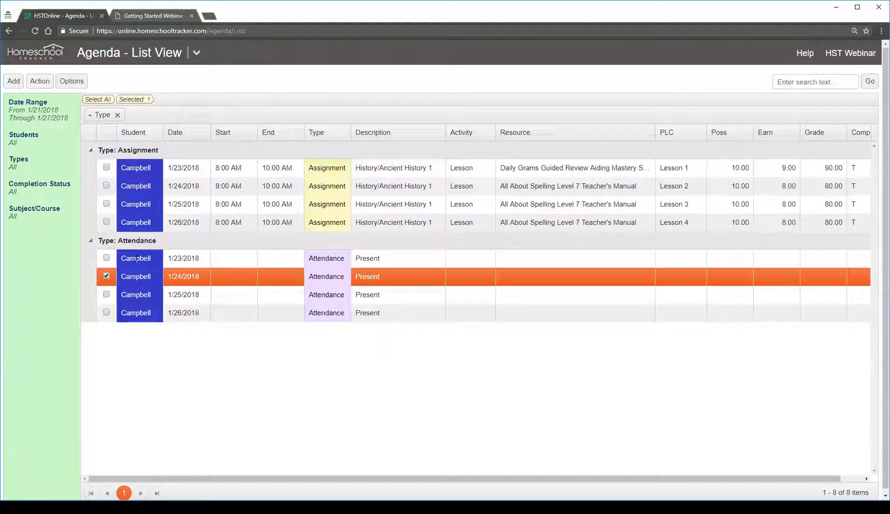
pyautogui.click(91, 151)
pyautogui.click(91, 151)
pyautogui.click(91, 241)
pyautogui.click(91, 241)
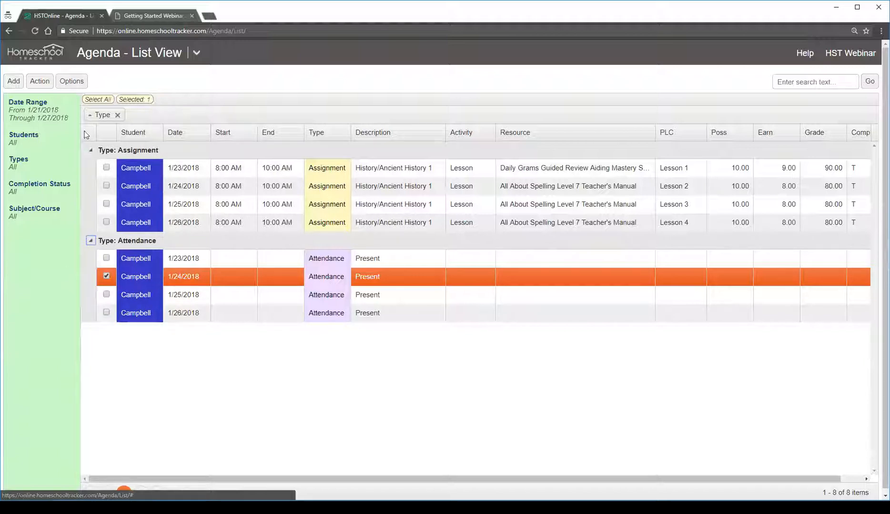
pyautogui.click(117, 116)
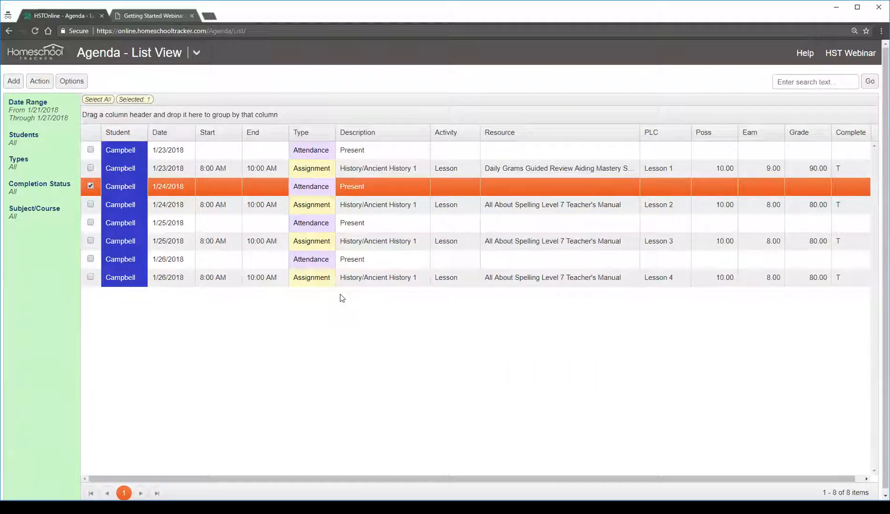
# Switch to the Getting Started Webinar PDF at its Assignments slide
pyautogui.click(163, 15)
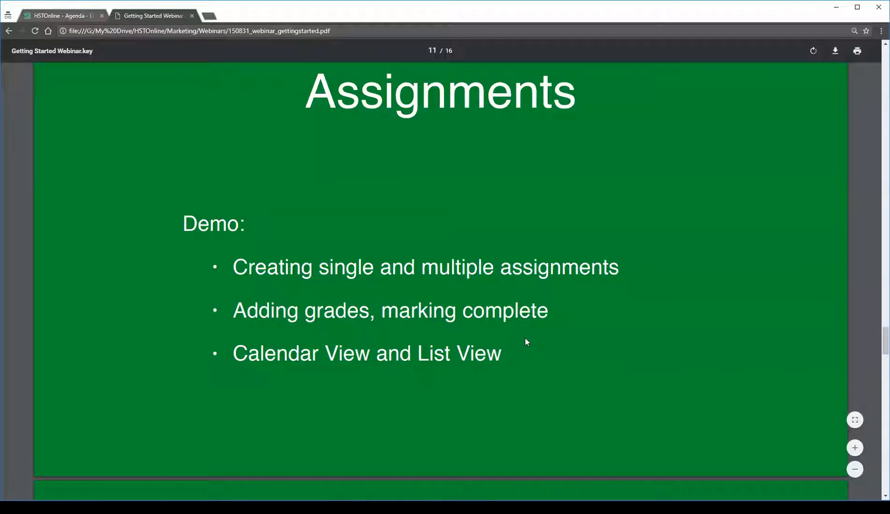
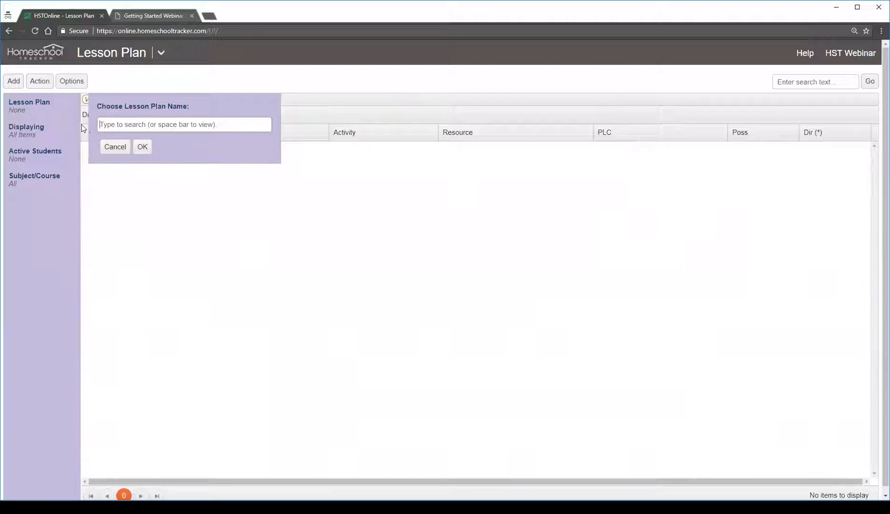
# Open the lesson plan named A Beka Arithmetic - 1st Grade
pyautogui.press('space')
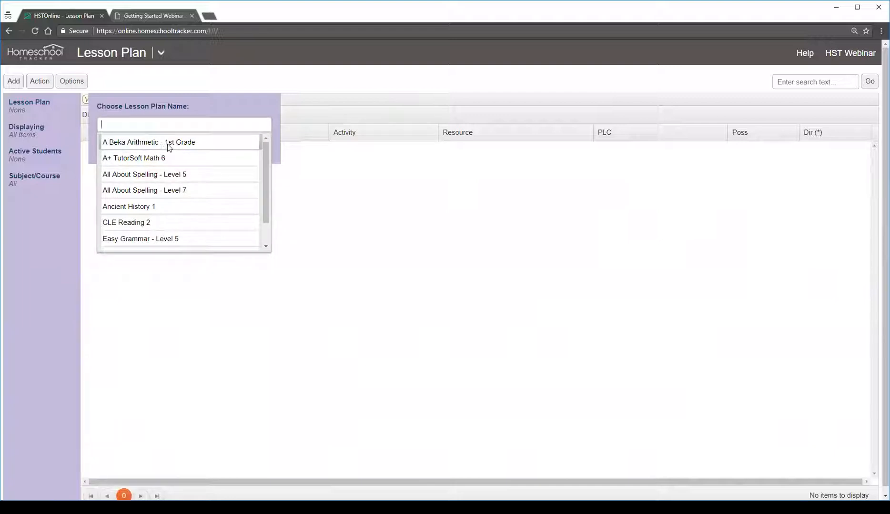
pyautogui.click(174, 148)
pyautogui.click(142, 148)
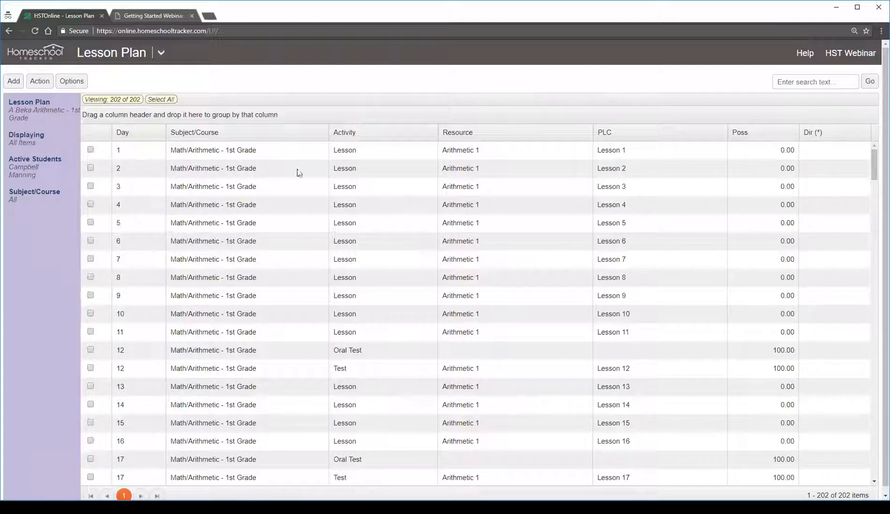
# Review the details of the Day 1 lesson plan item and close it without changes
pyautogui.click(350, 154)
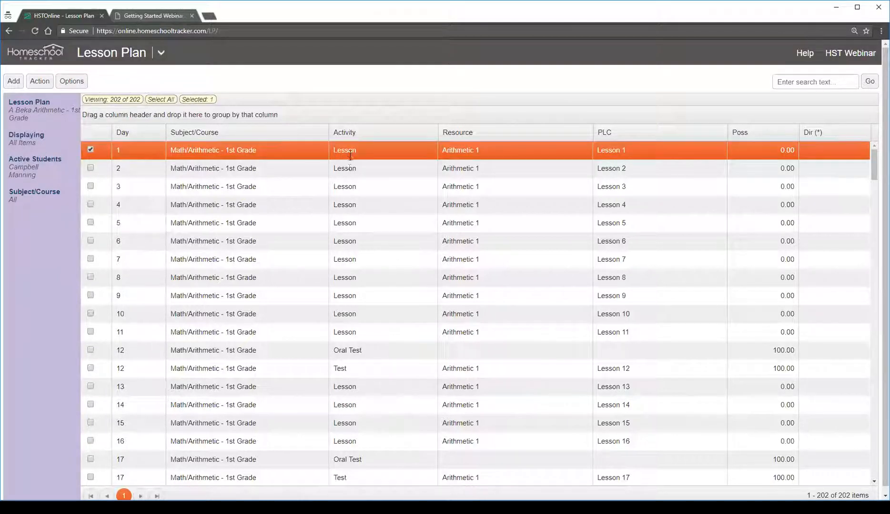
pyautogui.click(355, 172)
pyautogui.click(364, 205)
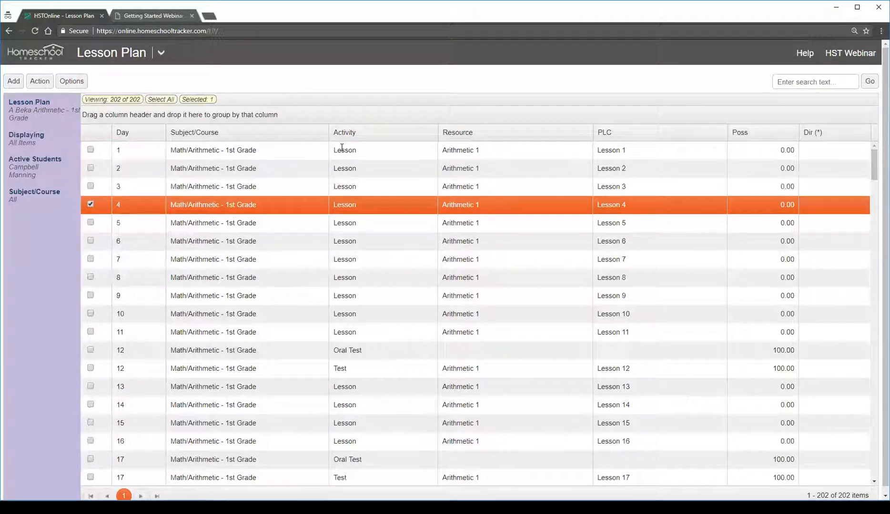
pyautogui.click(341, 147)
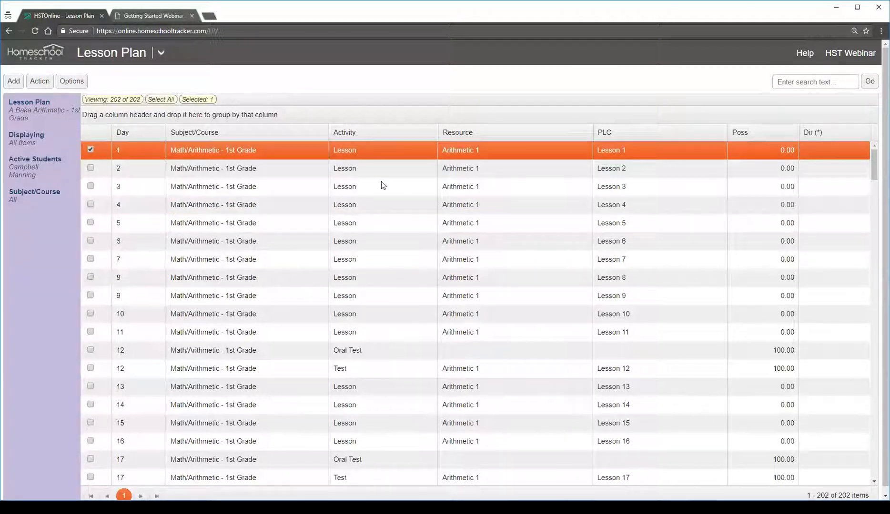
pyautogui.doubleClick(289, 151)
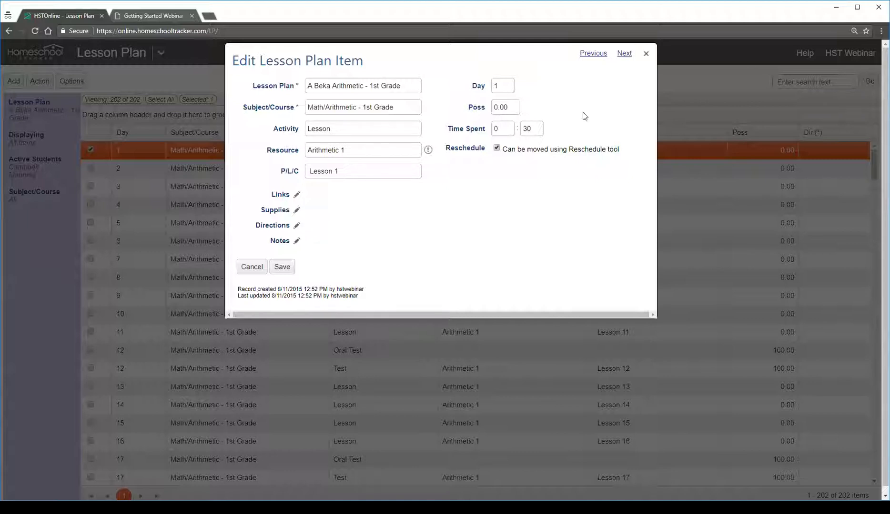
pyautogui.click(646, 54)
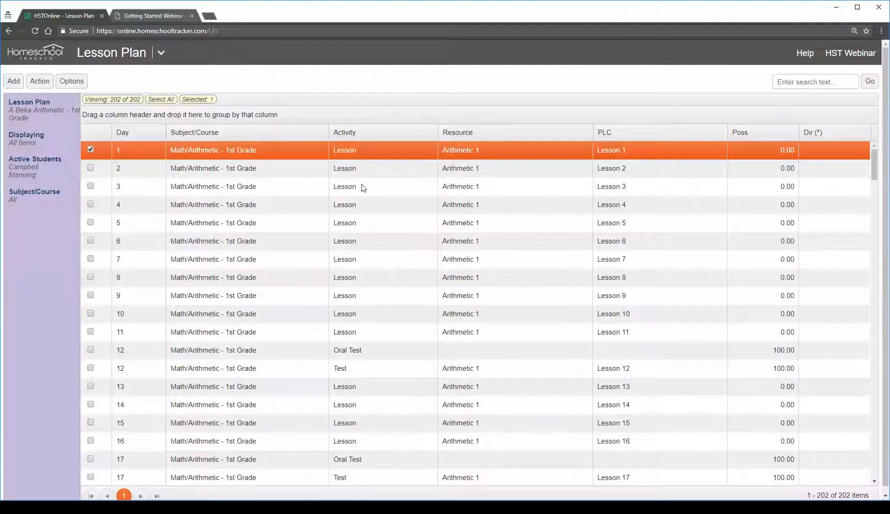
# Examine the day number, activity, resource, PLC and possible points of the items for Days 1 to 4 and 12 to 17
pyautogui.click(245, 165)
pyautogui.click(156, 152)
pyautogui.click(533, 170)
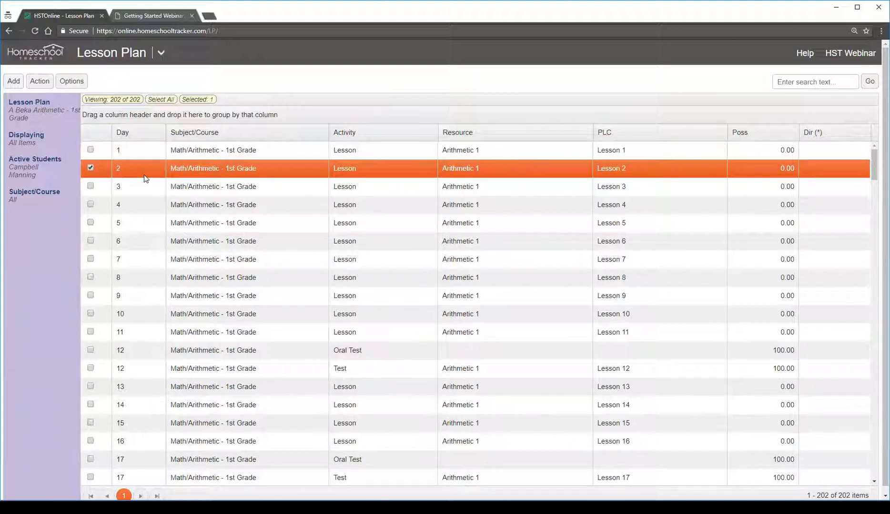
pyautogui.click(657, 190)
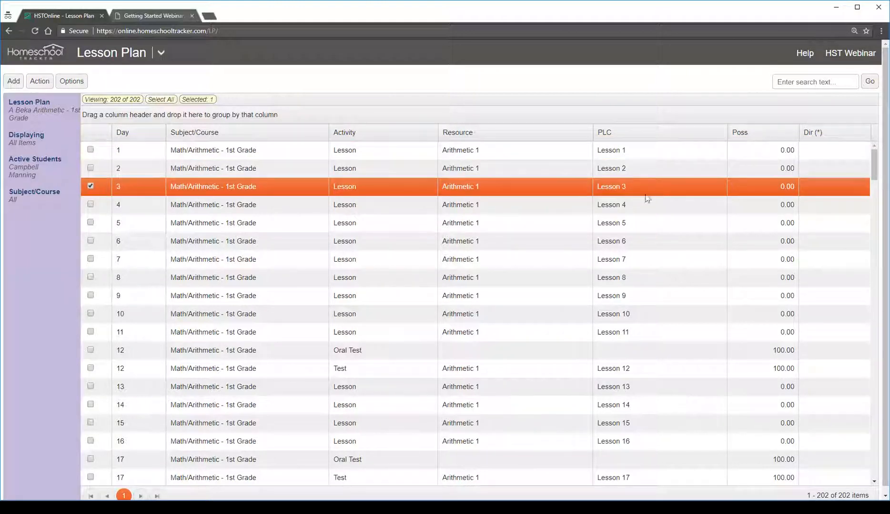
pyautogui.click(642, 207)
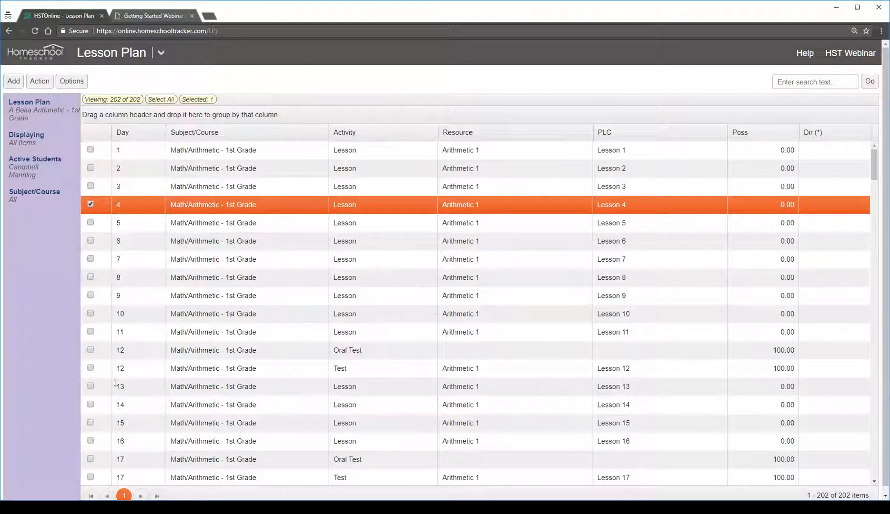
pyautogui.click(145, 356)
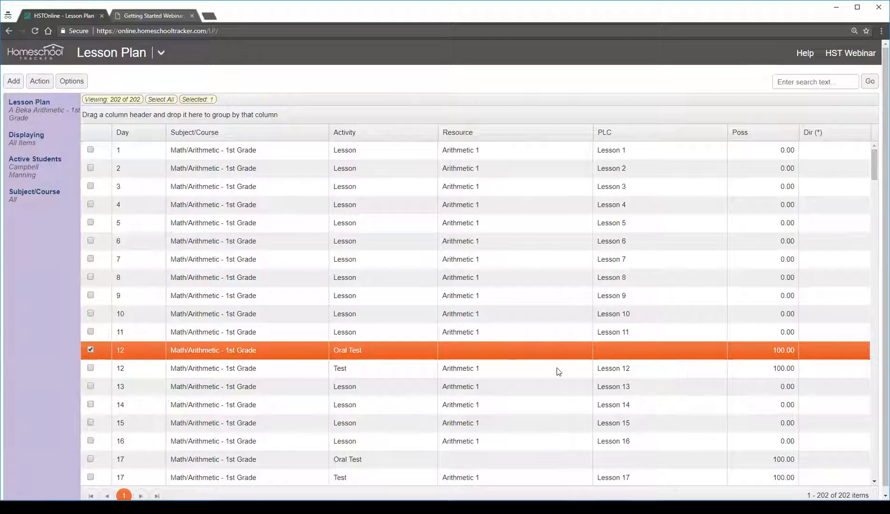
pyautogui.click(406, 375)
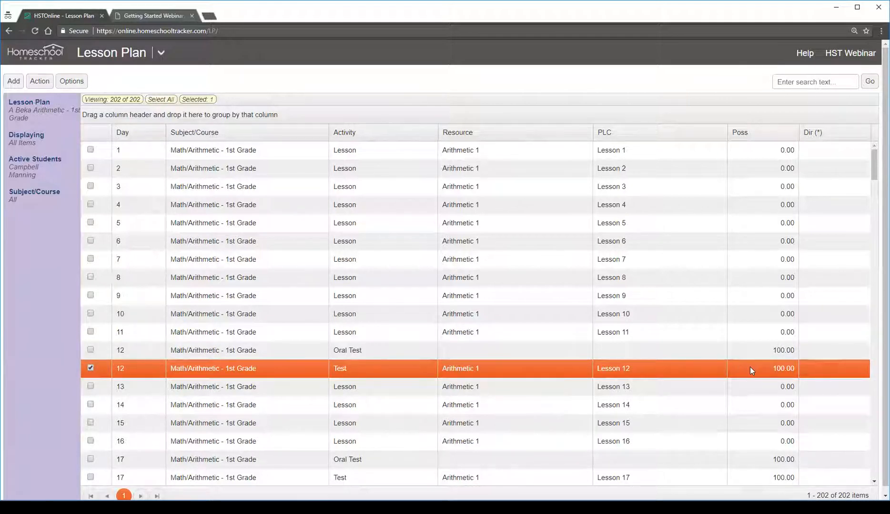
pyautogui.click(663, 392)
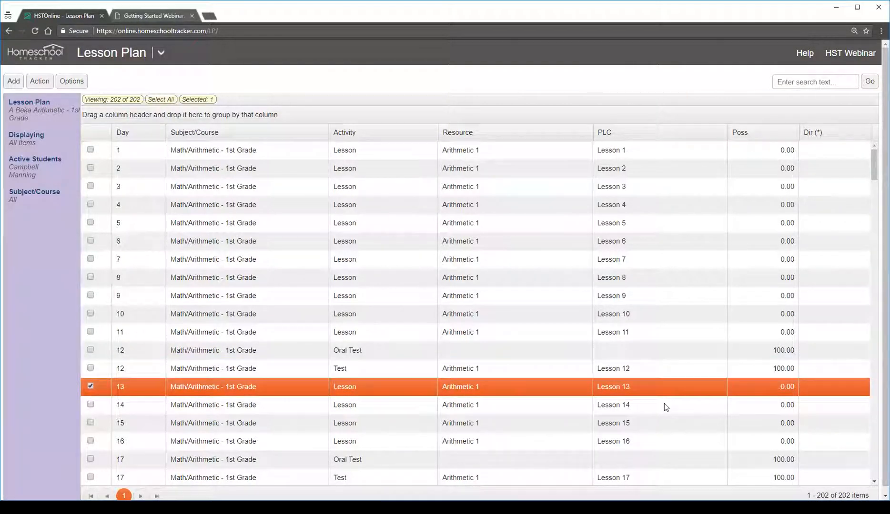
pyautogui.click(664, 405)
pyautogui.click(663, 424)
pyautogui.click(663, 442)
pyautogui.click(664, 461)
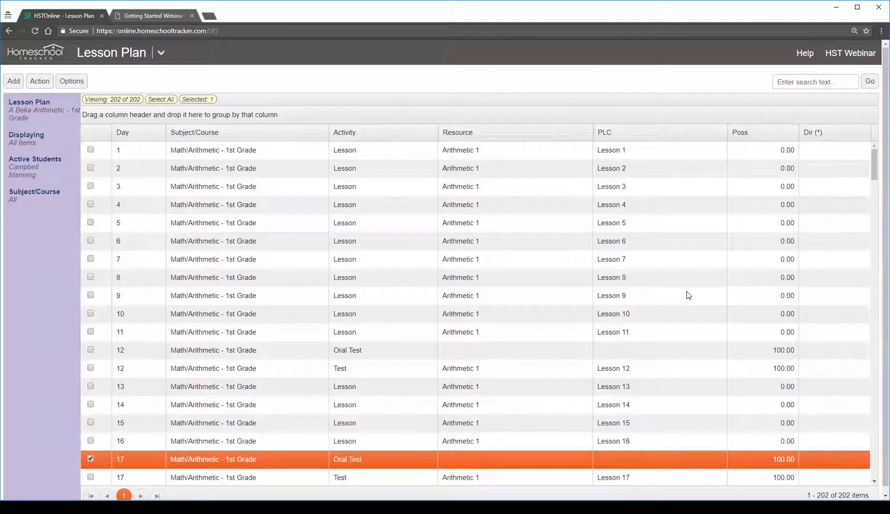
# Look through the lesson plan to its last day and total item count, and return to the Day 1 and Day 2 items
pyautogui.scroll(-1, 752, 255)
pyautogui.scroll(-20, 781, 263)
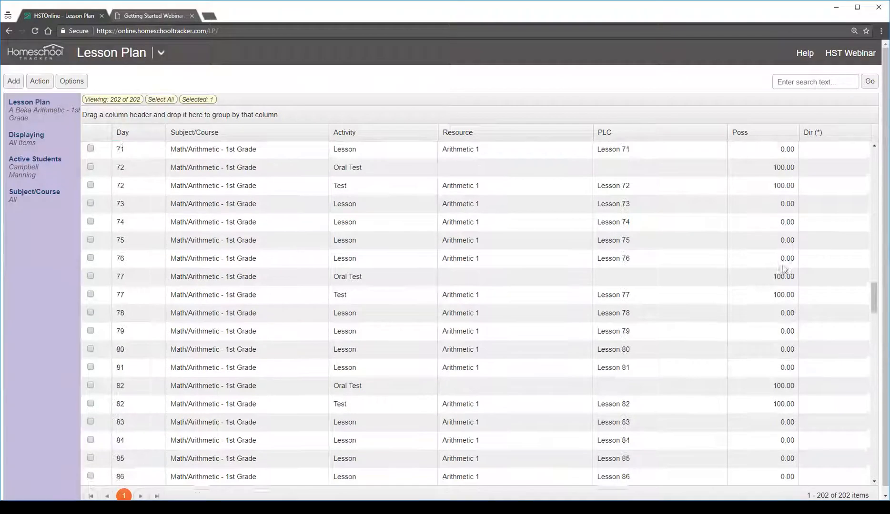
pyautogui.scroll(-20, 783, 264)
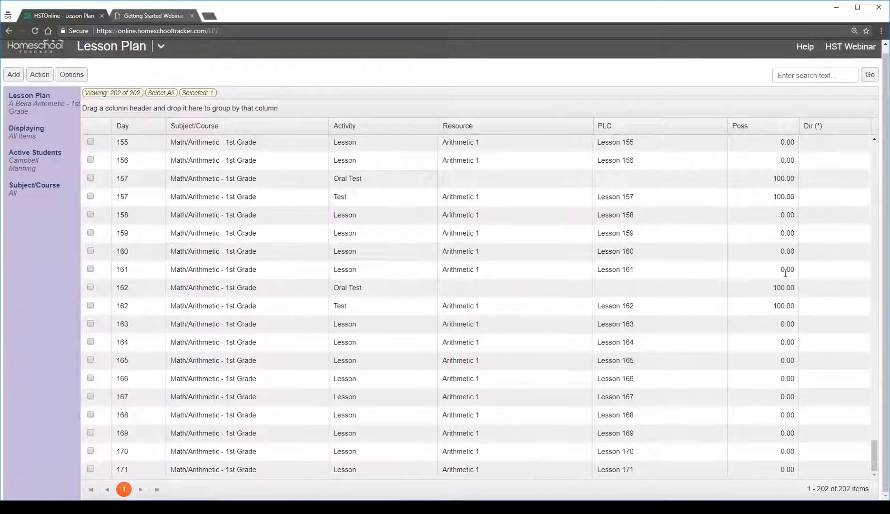
pyautogui.click(155, 472)
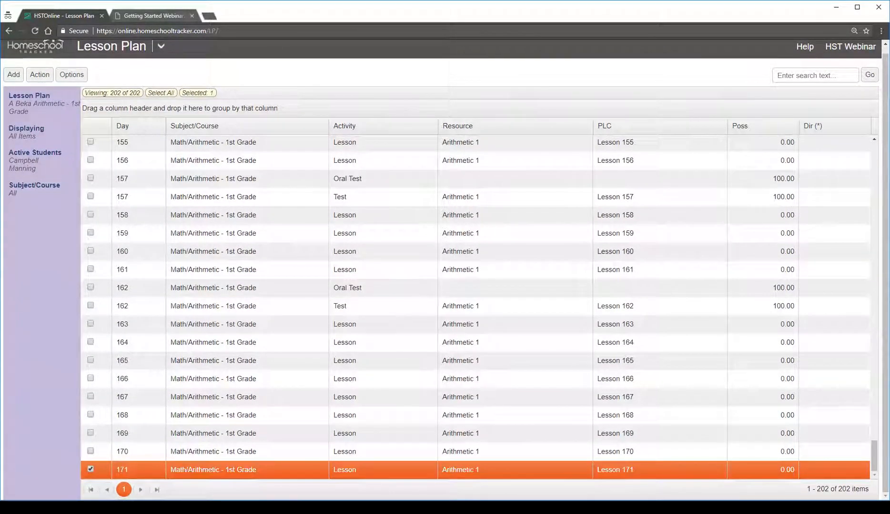
pyautogui.moveTo(839, 489); pyautogui.dragTo(869, 489)
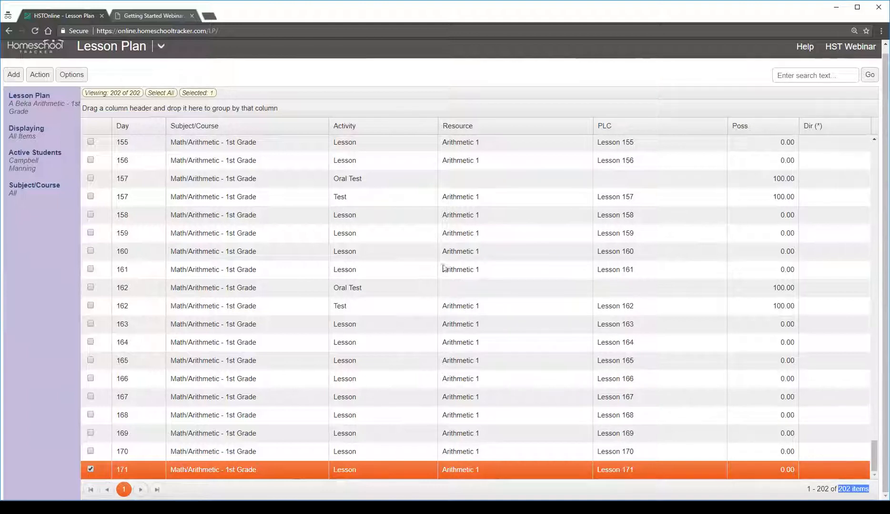
pyautogui.click(454, 285)
pyautogui.scroll(20, 595, 361)
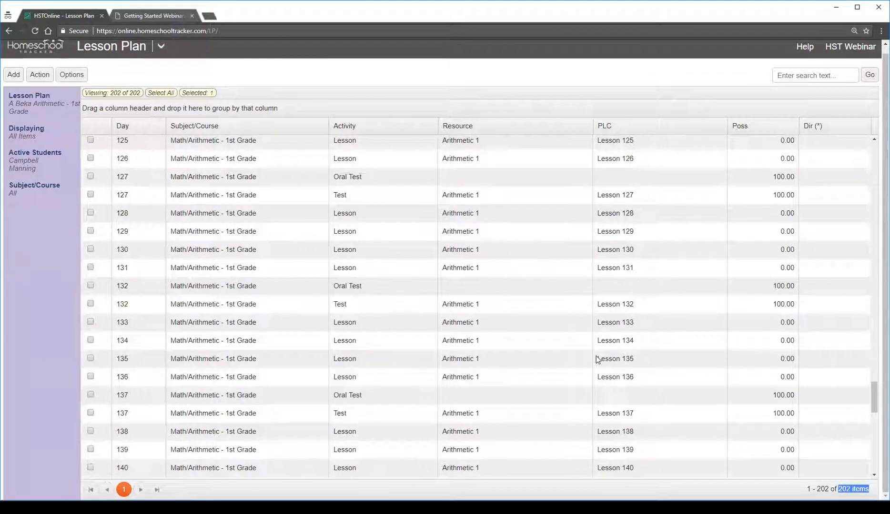
pyautogui.scroll(10, 590, 357)
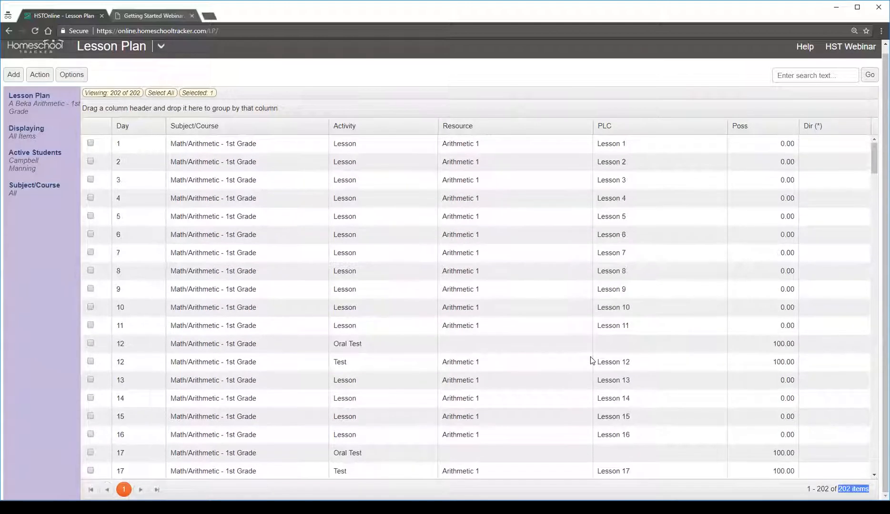
pyautogui.click(525, 153)
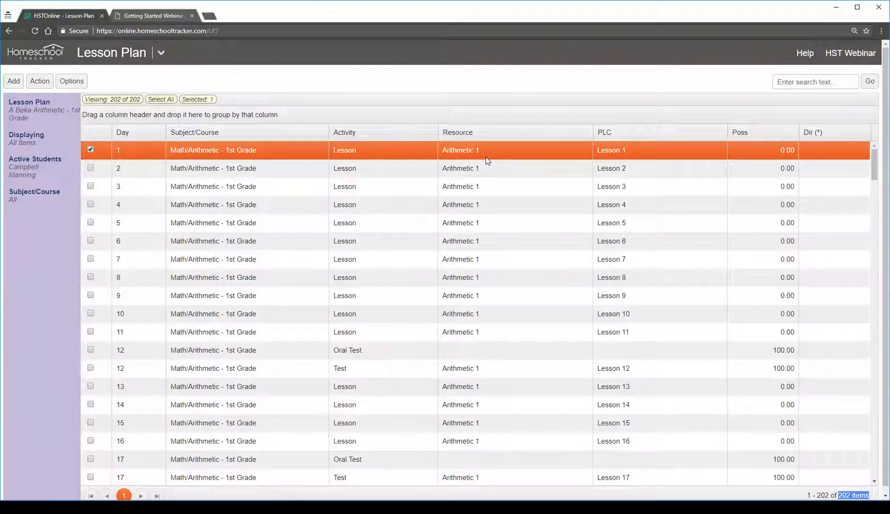
pyautogui.click(403, 169)
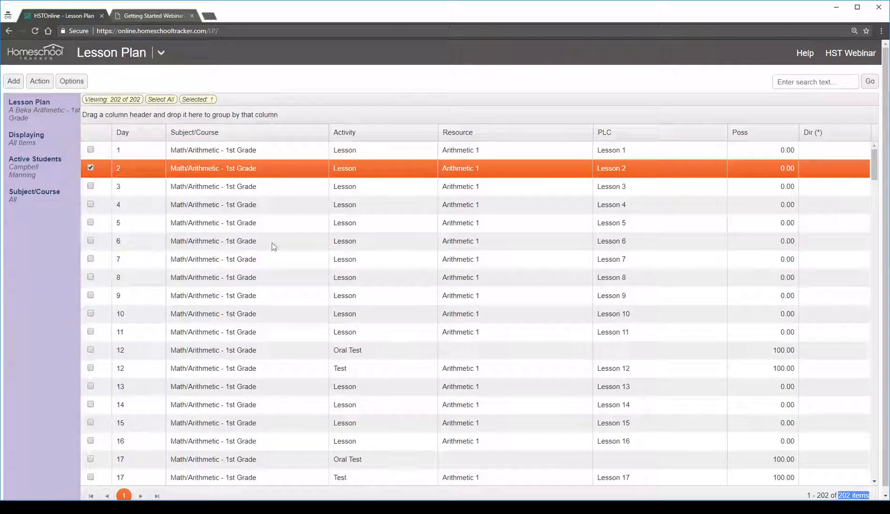
pyautogui.click(391, 151)
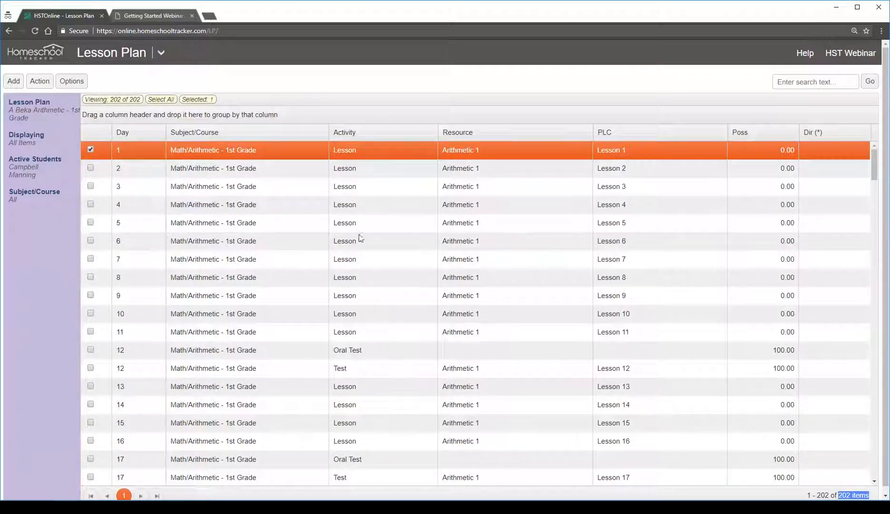
# Start adding multiple lesson plan items under a new lesson plan named Sample Plan
pyautogui.click(14, 81)
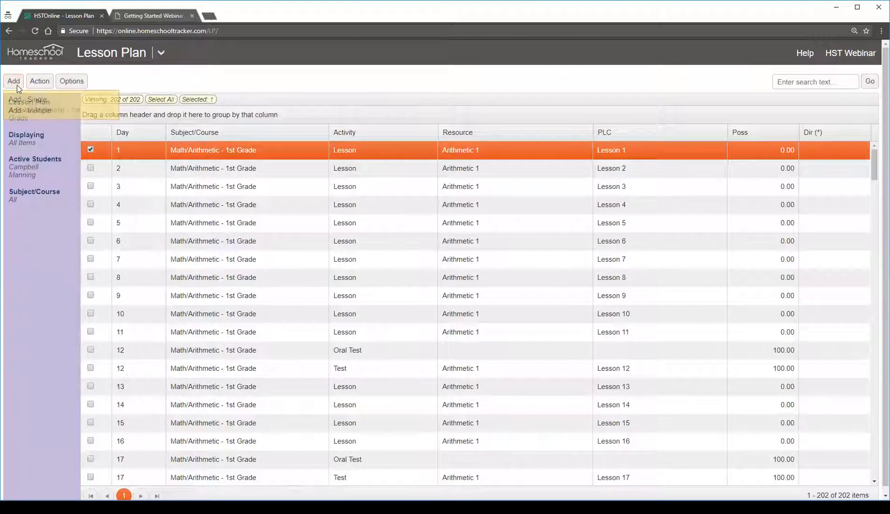
pyautogui.click(53, 114)
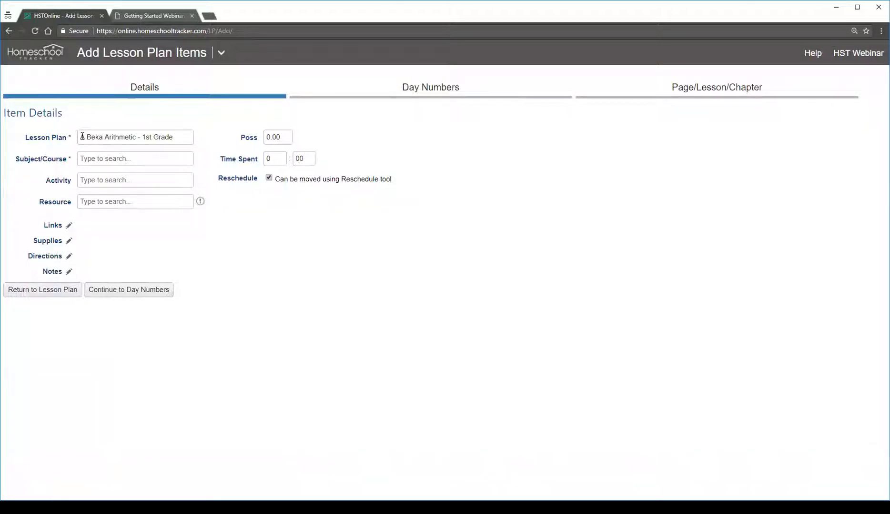
pyautogui.moveTo(180, 141); pyautogui.dragTo(56, 138)
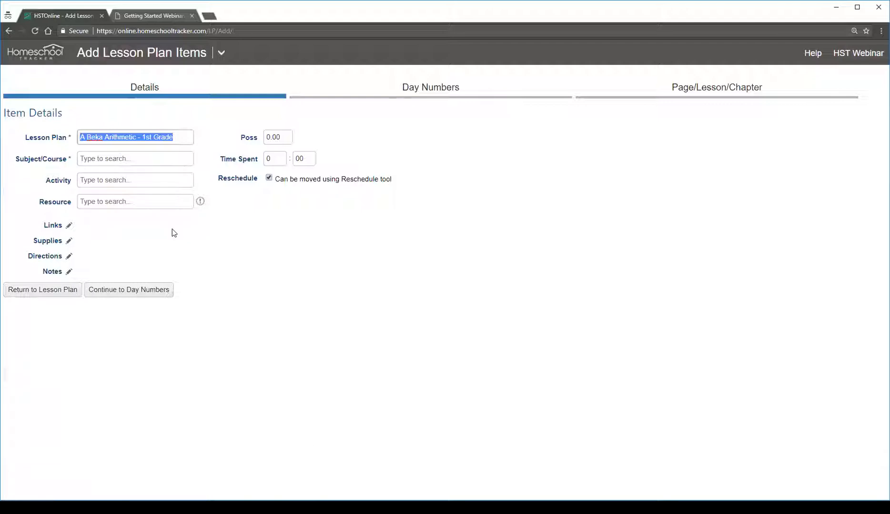
pyautogui.press('BackSpace')
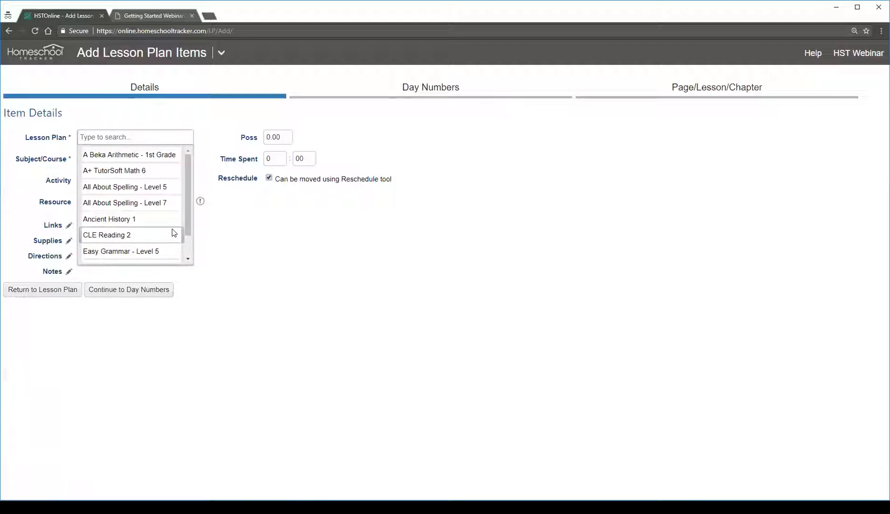
pyautogui.write('Sample Plan')
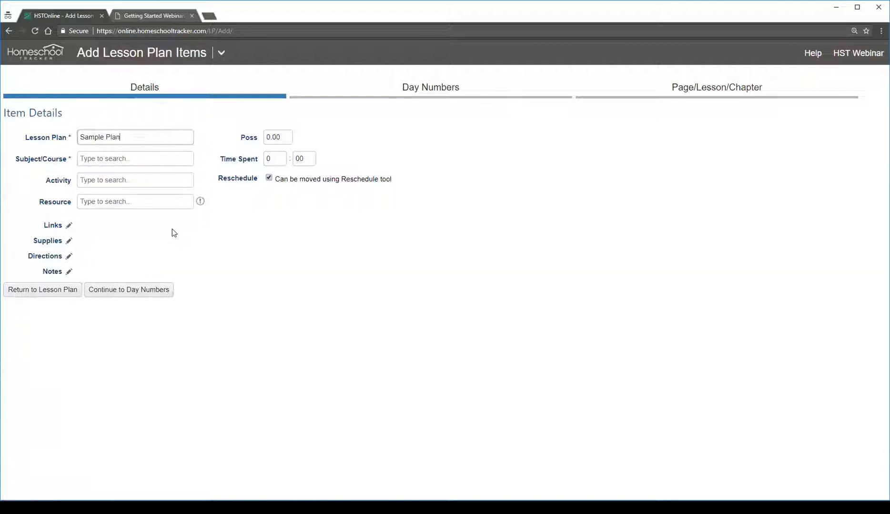
pyautogui.press('Tab')
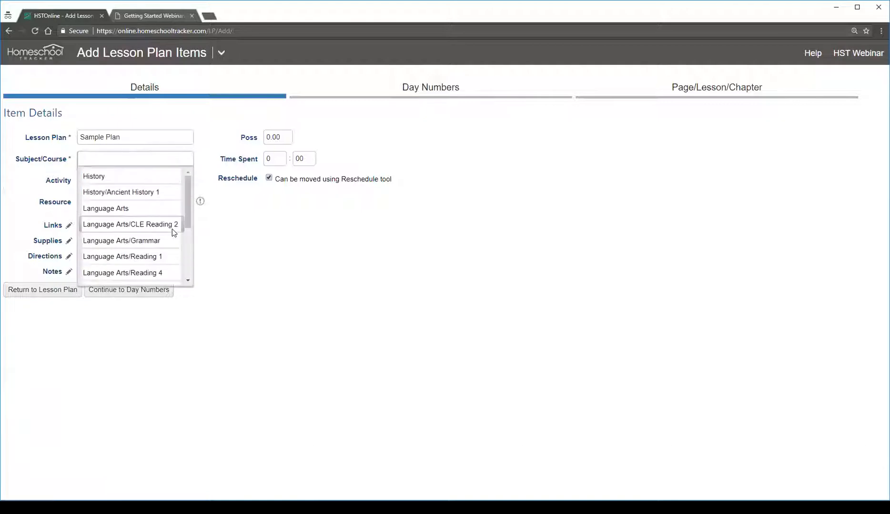
# Assign the items the course History/Ancient History 1, the activity Lesson and the resource All About Spelling Level 7 Teacher's Manual
pyautogui.click(141, 190)
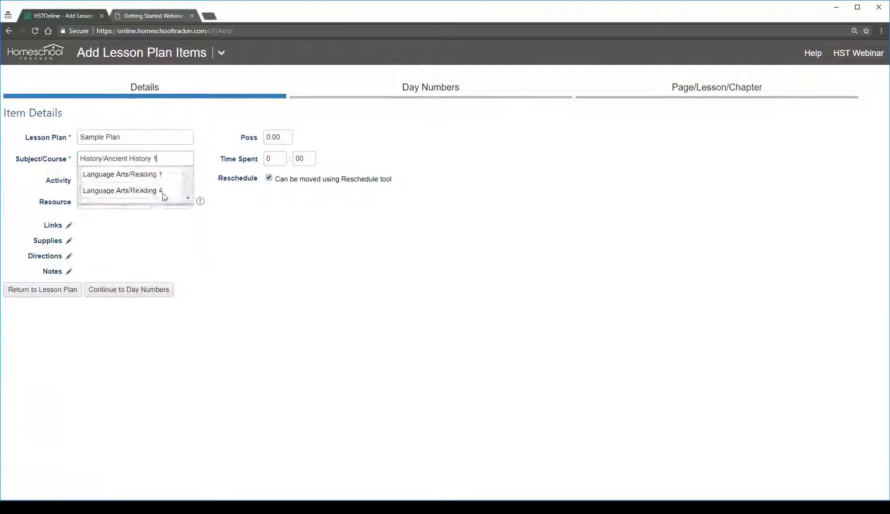
pyautogui.click(121, 180)
pyautogui.write('Lesson')
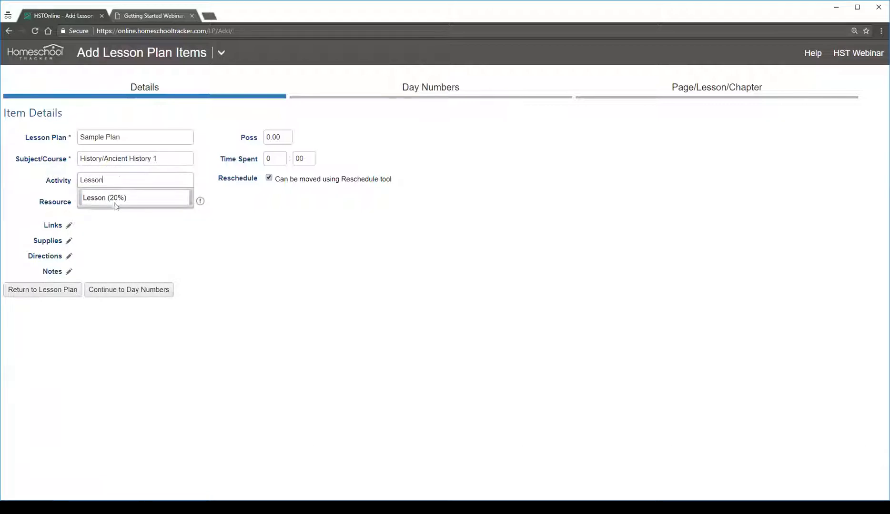
pyautogui.click(115, 205)
pyautogui.click(136, 200)
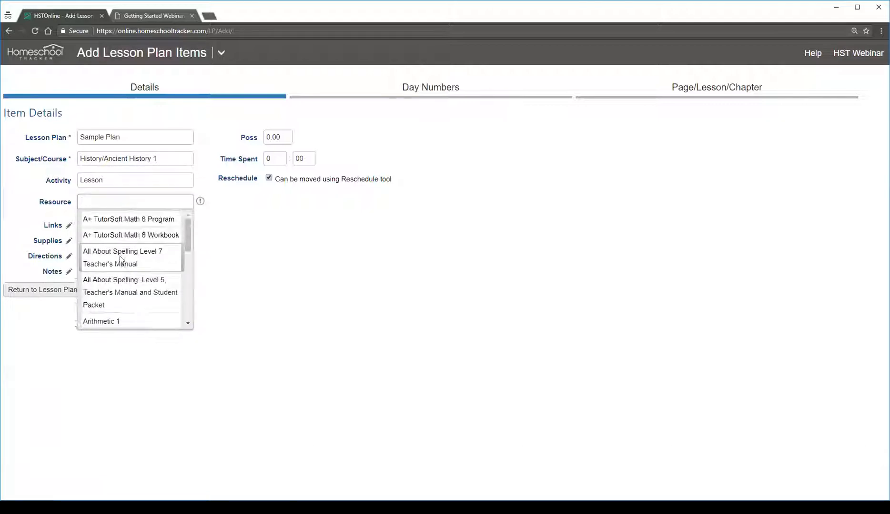
pyautogui.click(125, 259)
# Set the items' possible points to 10 and continue to the day number options
pyautogui.click(271, 137)
pyautogui.write('10')
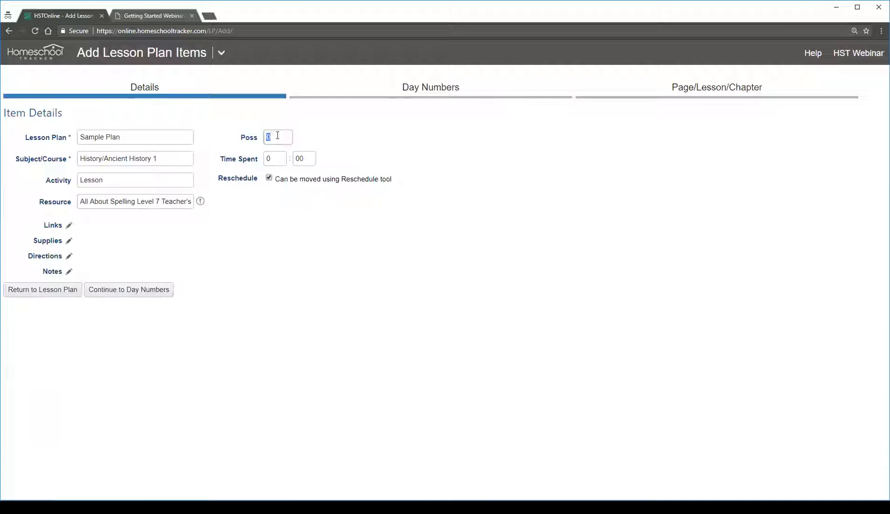
pyautogui.press('Tab')
pyautogui.click(145, 292)
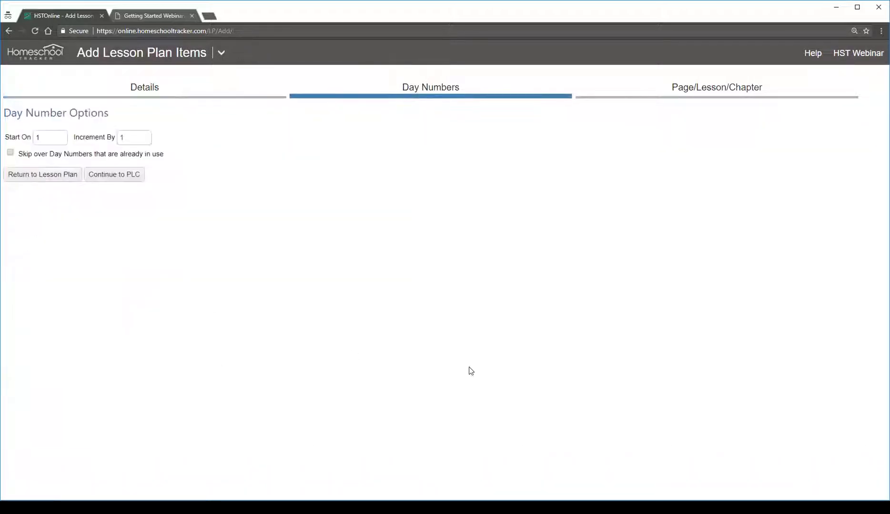
# Keep the day numbers starting on 1 and incrementing by 1, and continue to the Page/Lesson/Chapter options
pyautogui.click(38, 141)
pyautogui.press('Tab')
pyautogui.click(123, 175)
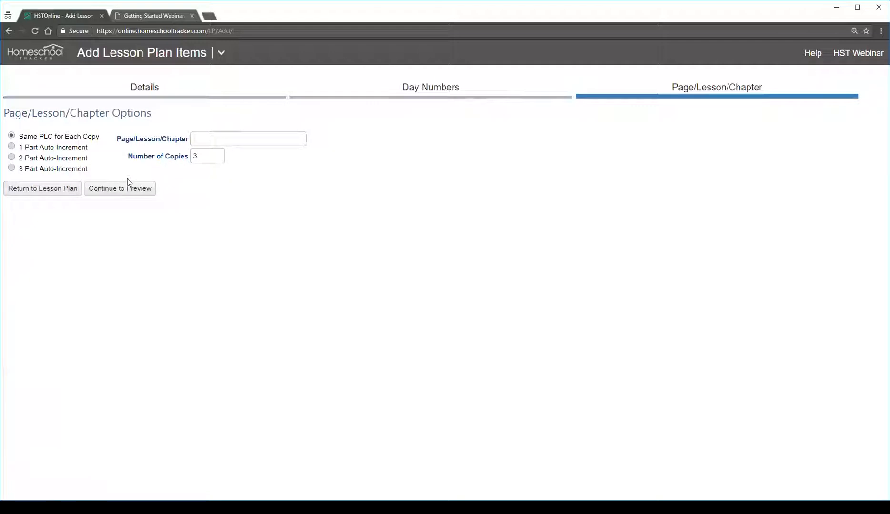
# Use 1 Part Auto-Increment numbering with leading text Lesson, starting with 1 and ending with 15, and continue to the preview
pyautogui.click(47, 149)
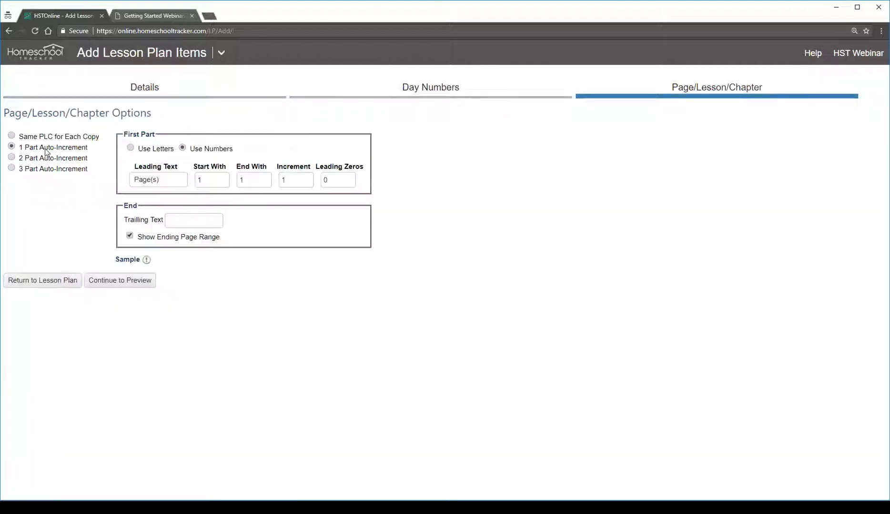
pyautogui.moveTo(172, 180); pyautogui.dragTo(102, 172)
pyautogui.write('Lesson')
pyautogui.press('Tab')
pyautogui.press('Tab')
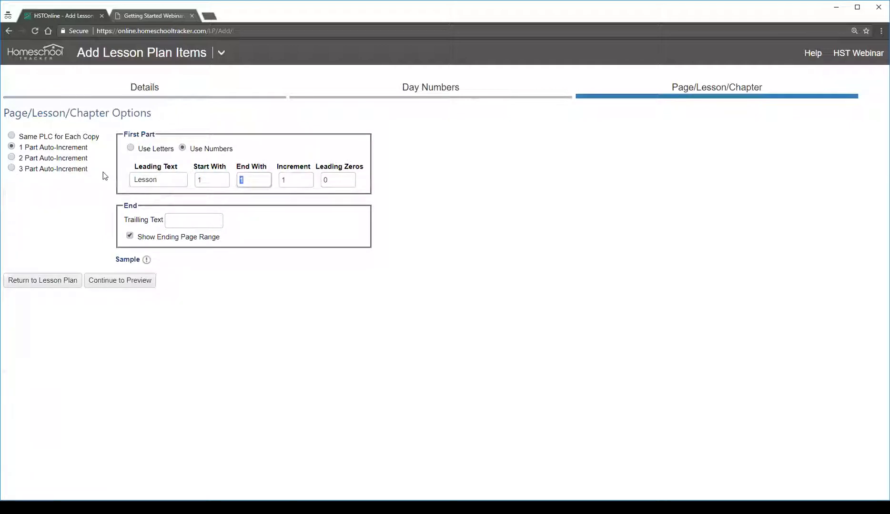
pyautogui.write('15')
pyautogui.doubleClick(209, 180)
pyautogui.doubleClick(256, 181)
pyautogui.click(115, 281)
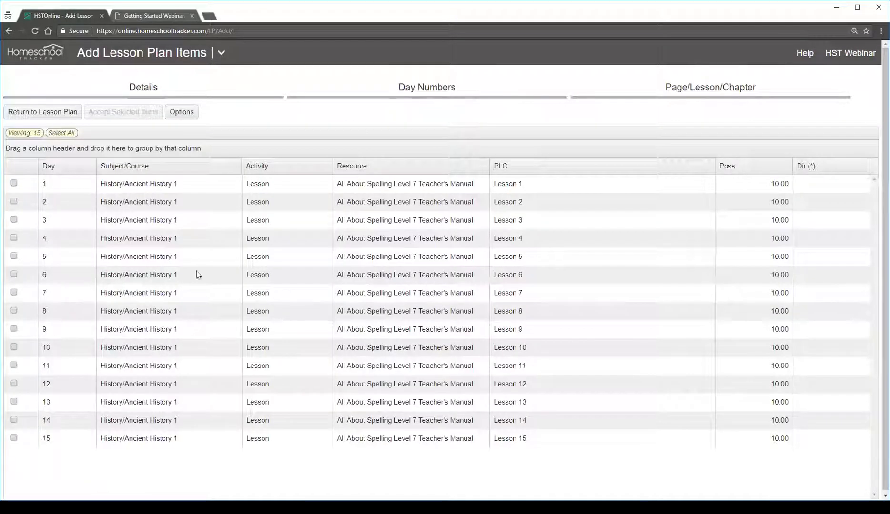
# Select all the previewed lesson items and accept them into the lesson plan
pyautogui.click(181, 184)
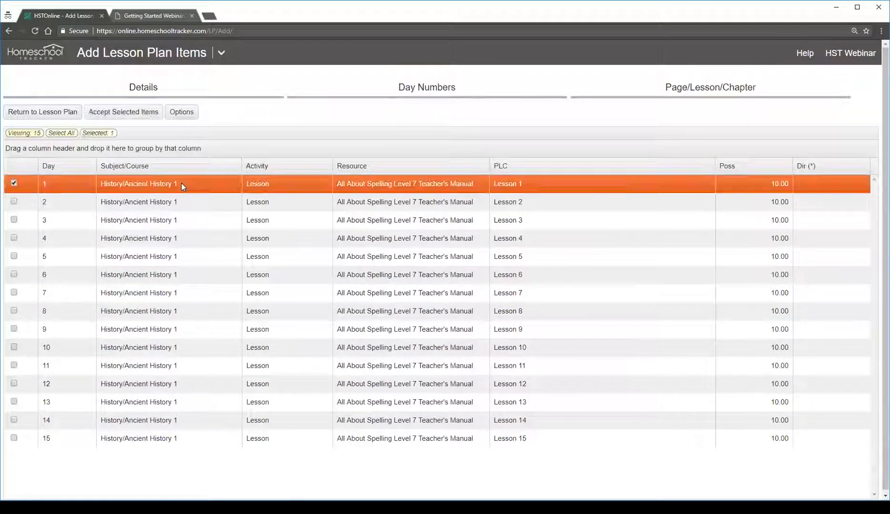
pyautogui.click(523, 203)
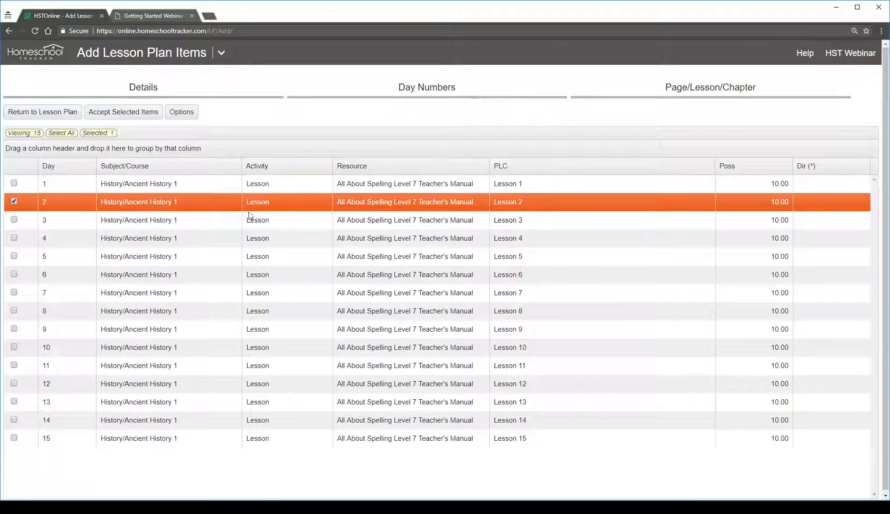
pyautogui.click(67, 135)
pyautogui.click(131, 116)
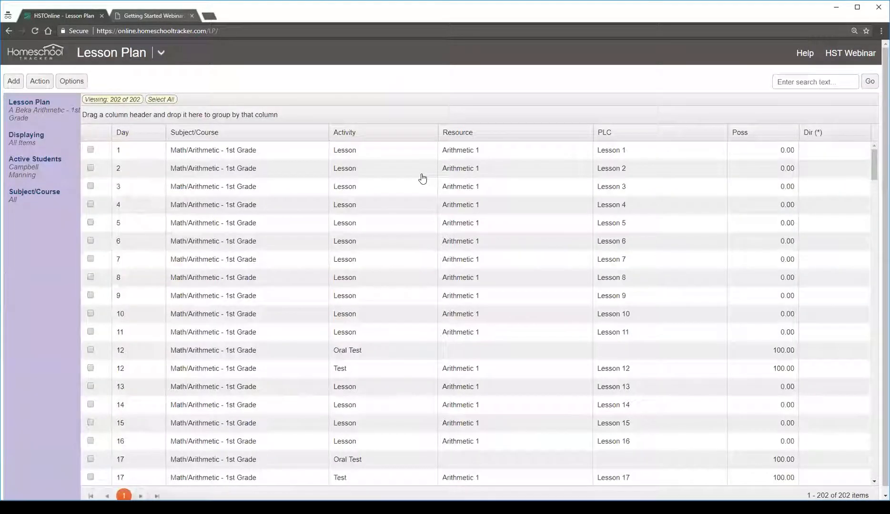
# Switch the displayed lesson plan to Sample Plan
pyautogui.click(20, 105)
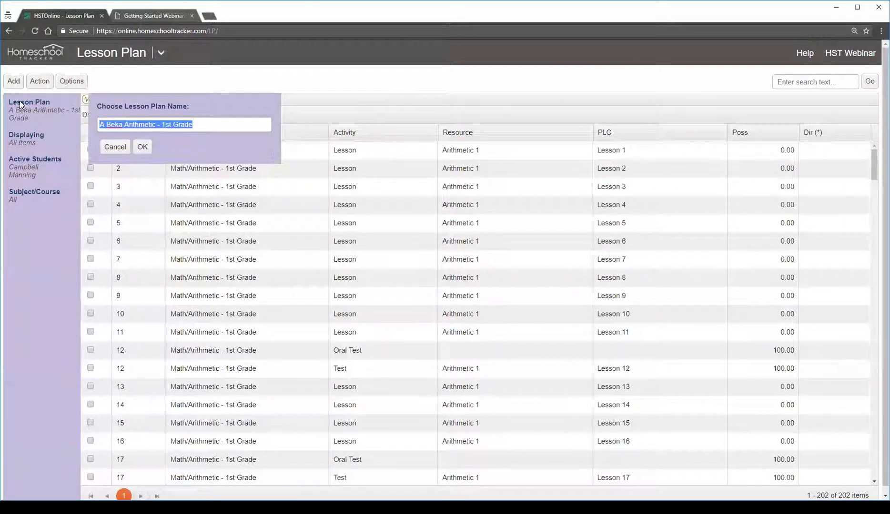
pyautogui.write('sample')
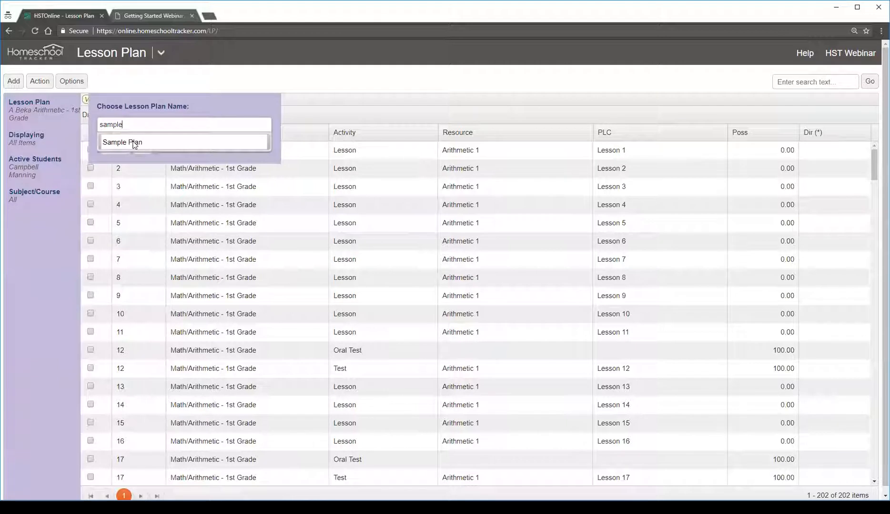
pyautogui.click(134, 145)
pyautogui.click(141, 148)
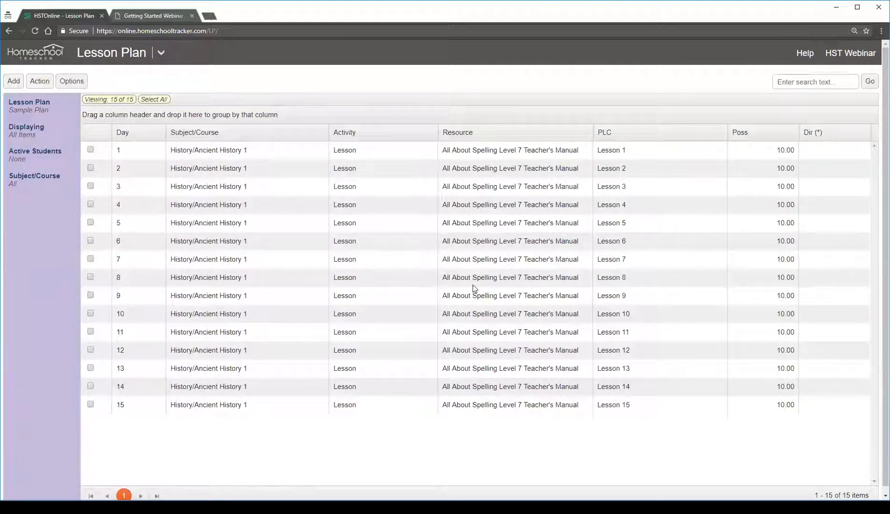
# Examine the lesson numbering of Sample Plan's items from day 1 through day 15
pyautogui.click(599, 151)
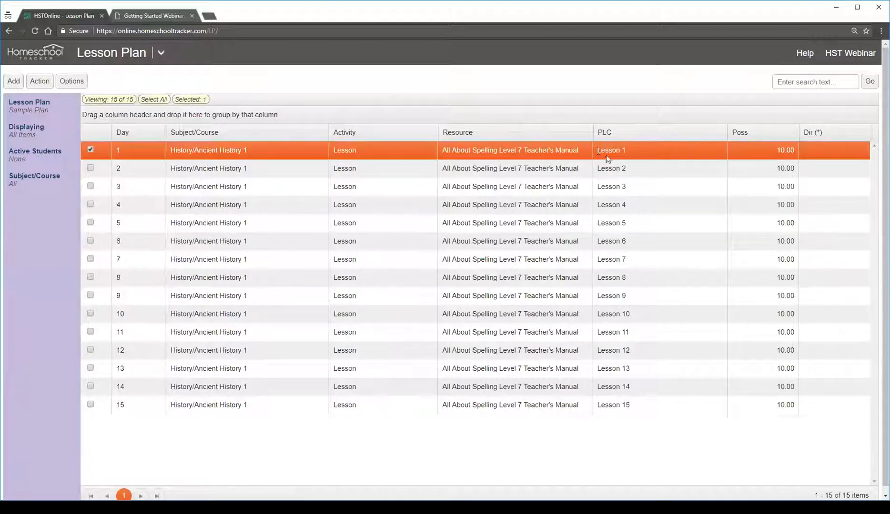
pyautogui.click(613, 170)
pyautogui.click(614, 189)
pyautogui.click(614, 208)
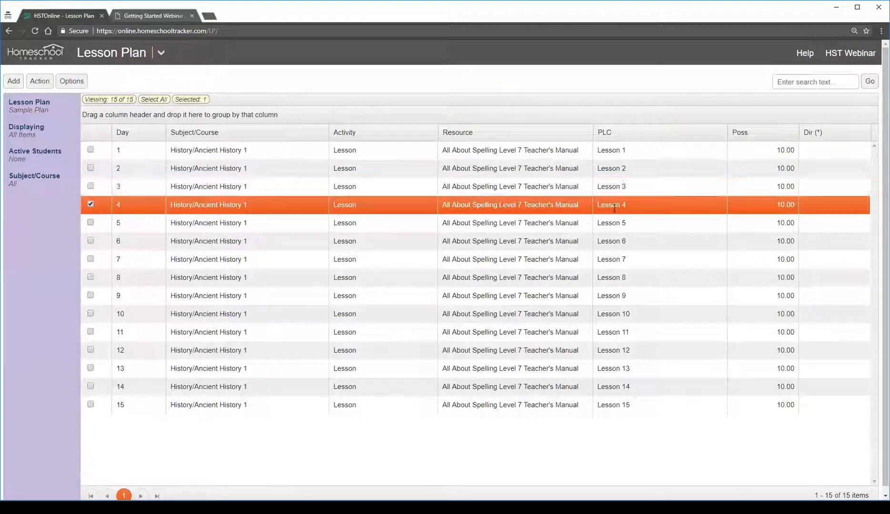
pyautogui.click(627, 154)
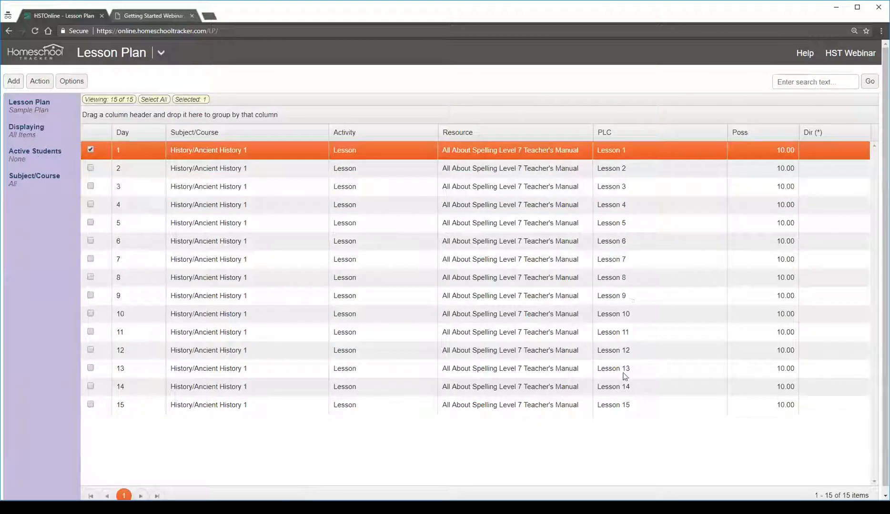
pyautogui.click(620, 405)
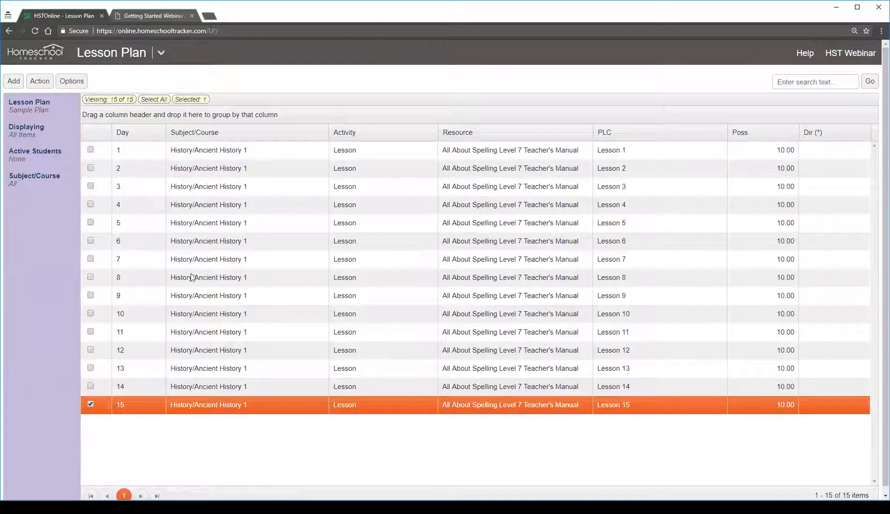
# Start a single new item in Sample Plan with the course History/Ancient History 1 and the activity Test
pyautogui.click(13, 81)
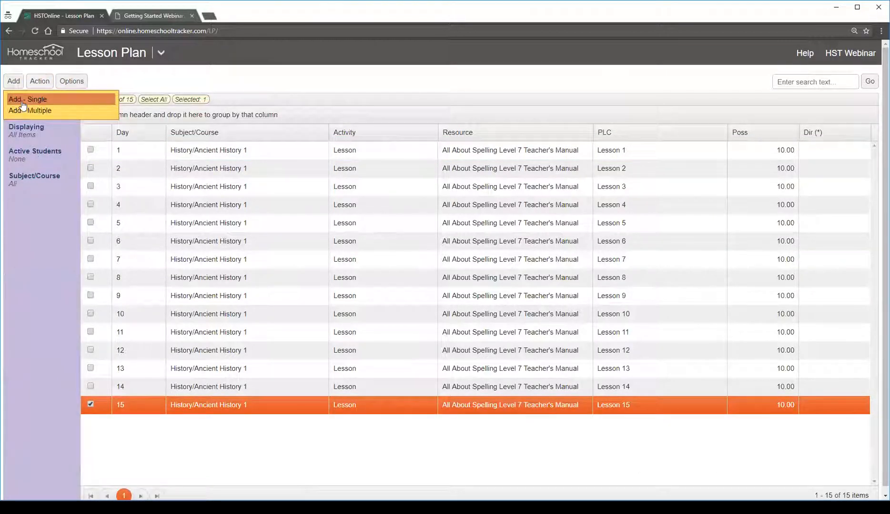
pyautogui.click(25, 99)
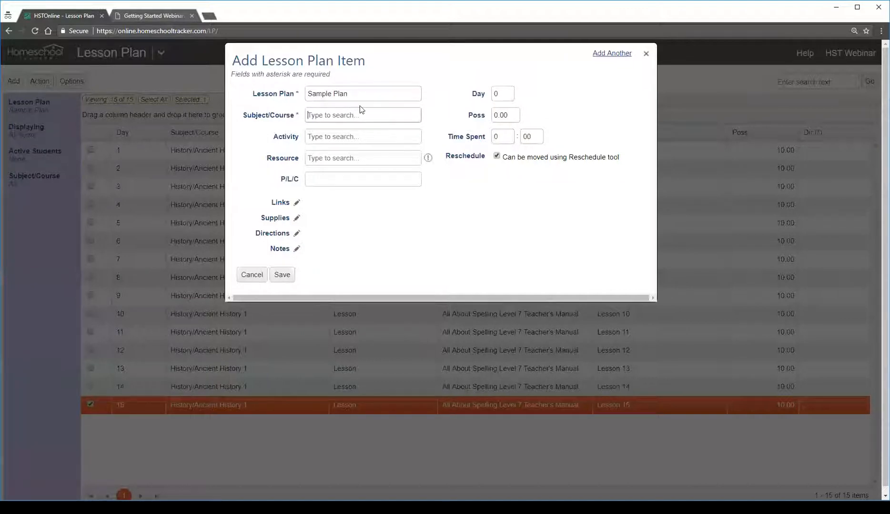
pyautogui.write('an')
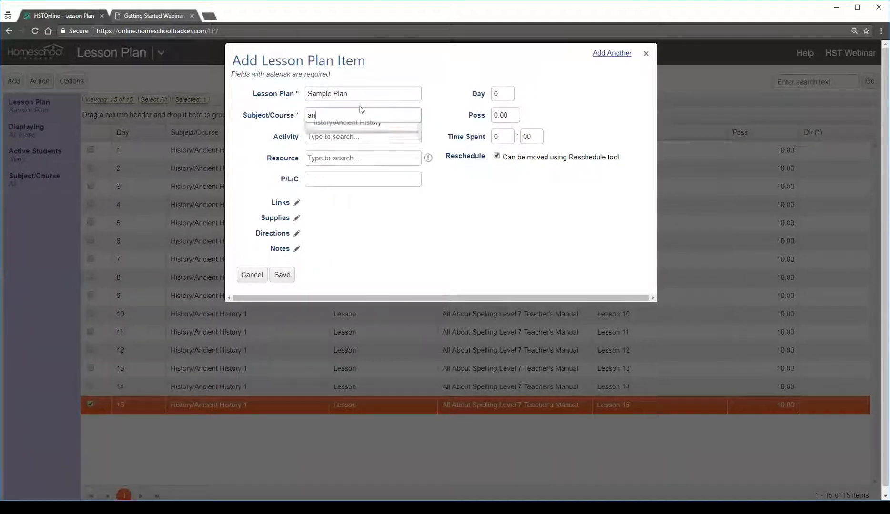
pyautogui.click(335, 133)
pyautogui.click(337, 136)
pyautogui.write('Tr')
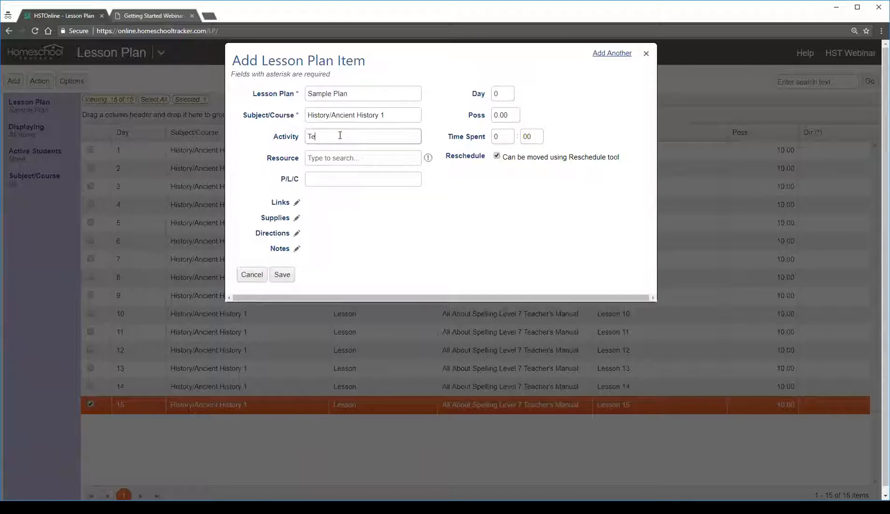
pyautogui.click(333, 156)
# Set the test item's day to 16 and its possible points to 100, and save it
pyautogui.click(504, 96)
pyautogui.write('16')
pyautogui.click(504, 115)
pyautogui.press('Tab')
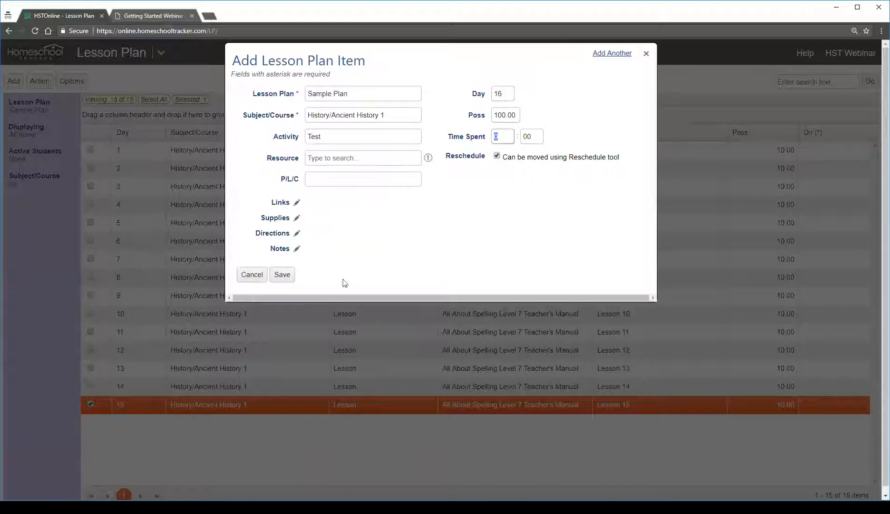
pyautogui.click(283, 275)
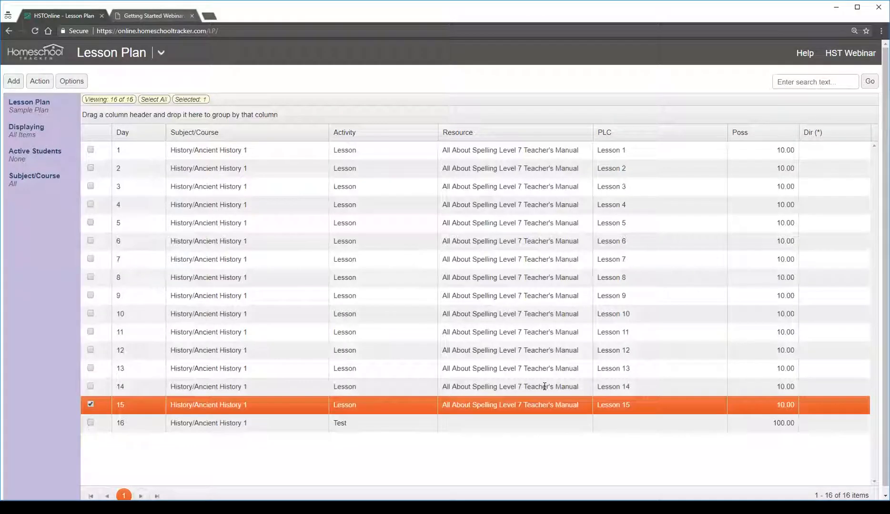
# Review the new test item and the first lesson, check the Lesson Plans slide in the webinar PDF, and return to the lesson plan
pyautogui.click(405, 423)
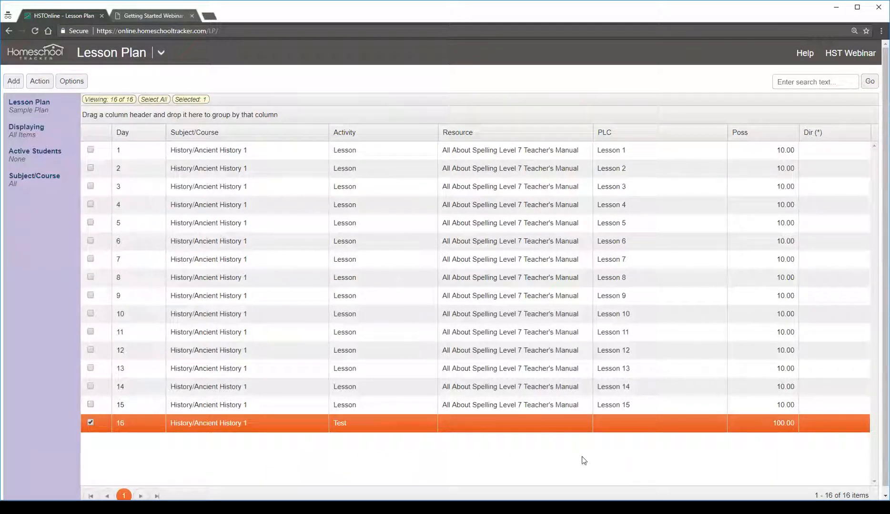
pyautogui.click(480, 151)
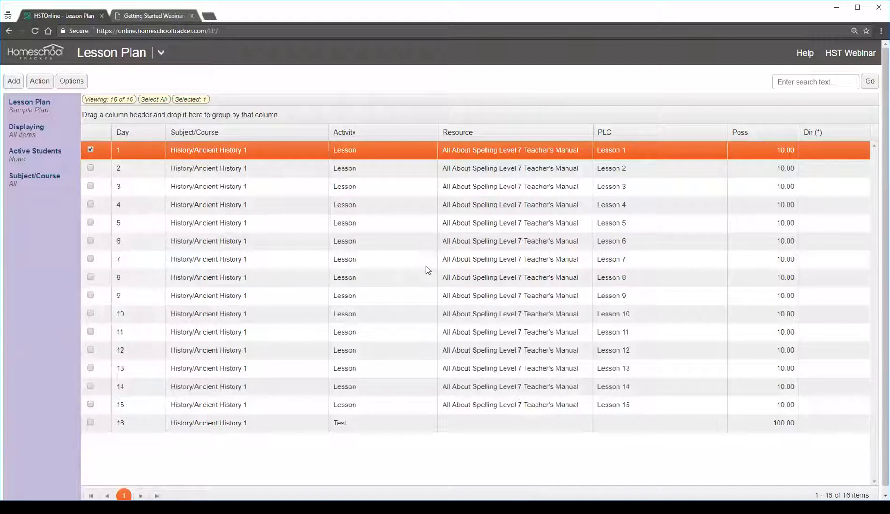
pyautogui.click(144, 15)
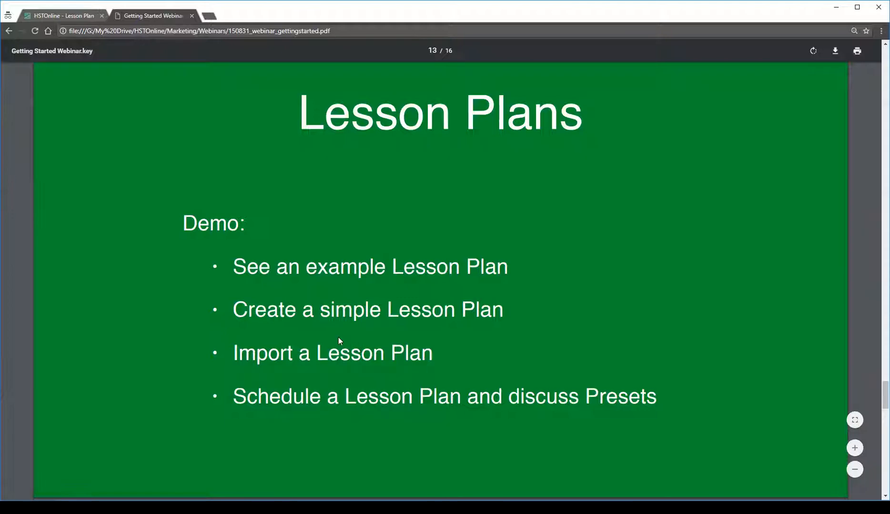
pyautogui.click(65, 14)
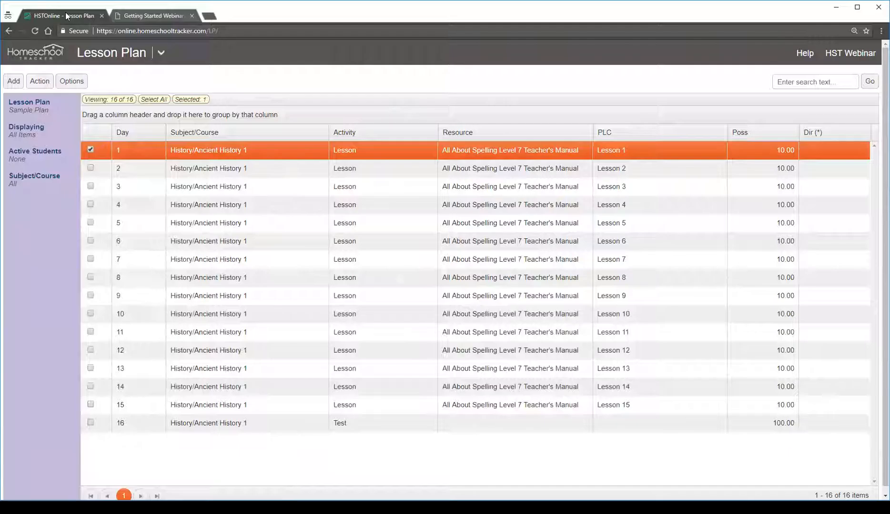
# Go to the Shared Lesson Plans page and list all shared plans by searching with empty search text
pyautogui.click(162, 52)
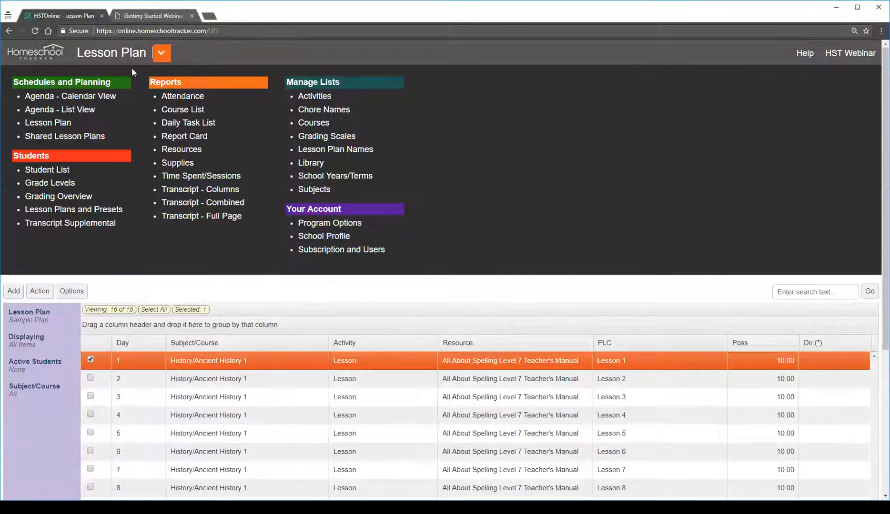
pyautogui.click(82, 138)
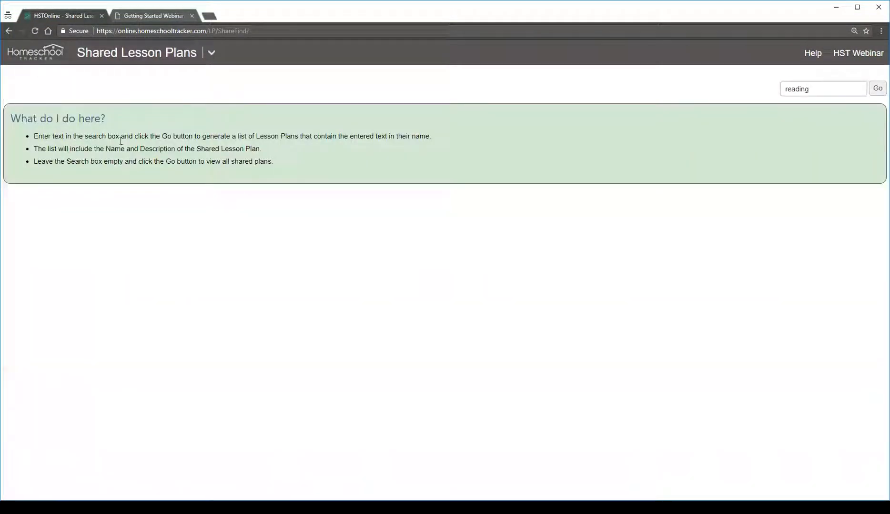
pyautogui.moveTo(830, 87); pyautogui.dragTo(745, 81)
pyautogui.press('BackSpace')
pyautogui.click(878, 89)
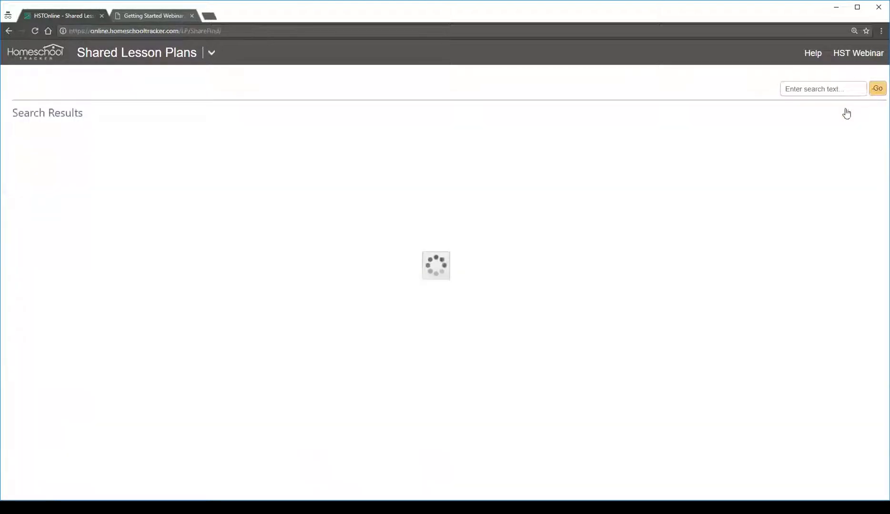
# Browse the names and descriptions of the shared lesson plans, including the description of the BJU English 5 plan
pyautogui.scroll(-14, 520, 158)
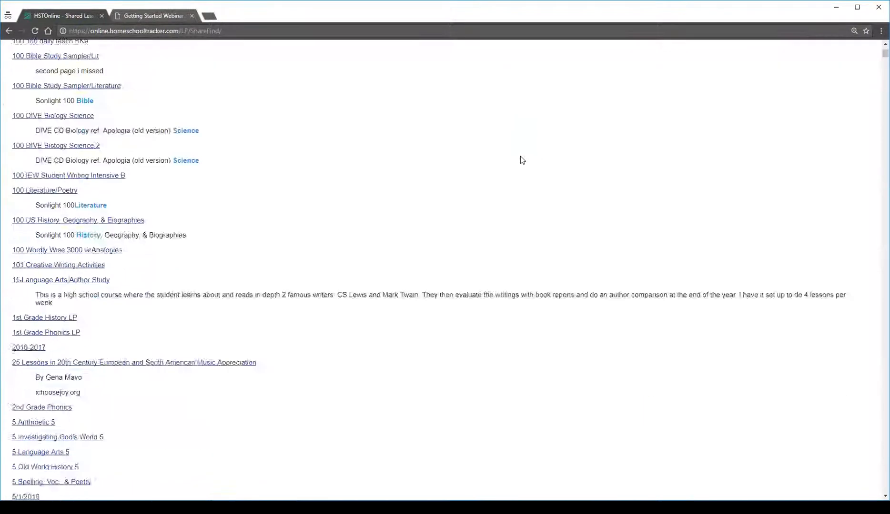
pyautogui.scroll(-15, 532, 177)
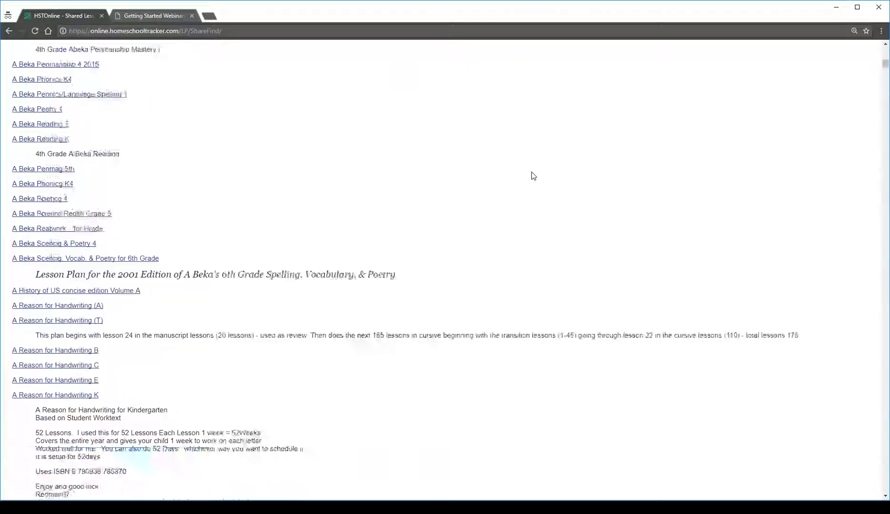
pyautogui.scroll(-15, 540, 179)
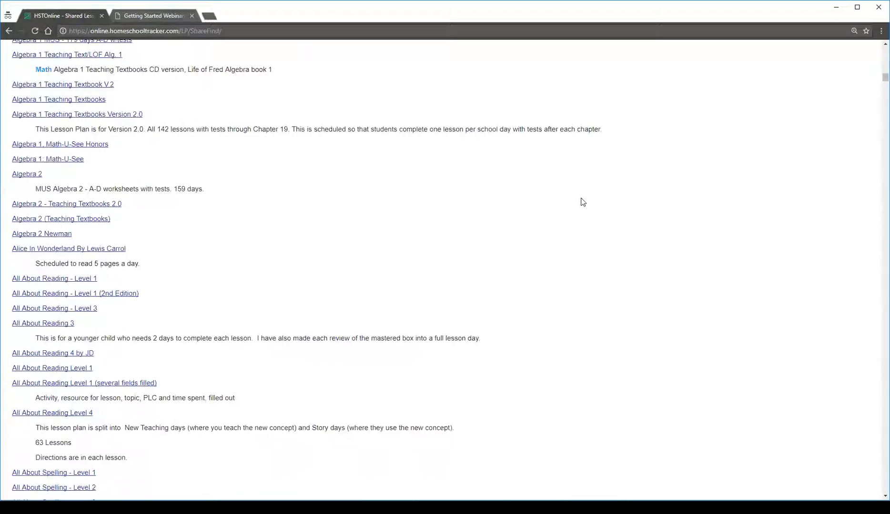
pyautogui.scroll(-15, 581, 202)
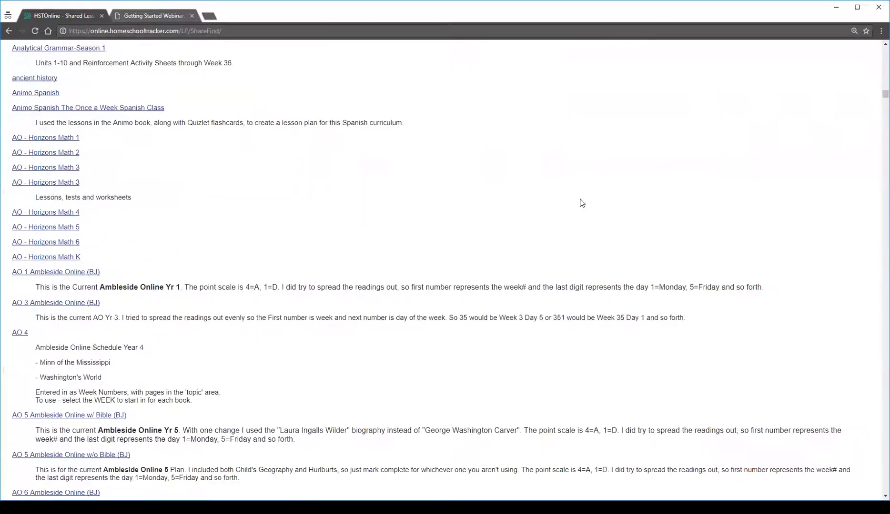
pyautogui.scroll(-15, 580, 202)
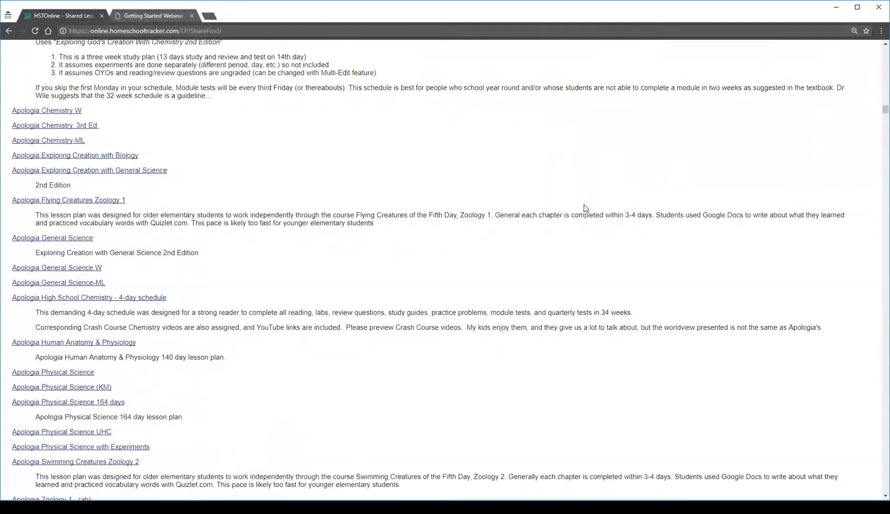
pyautogui.scroll(-15, 581, 202)
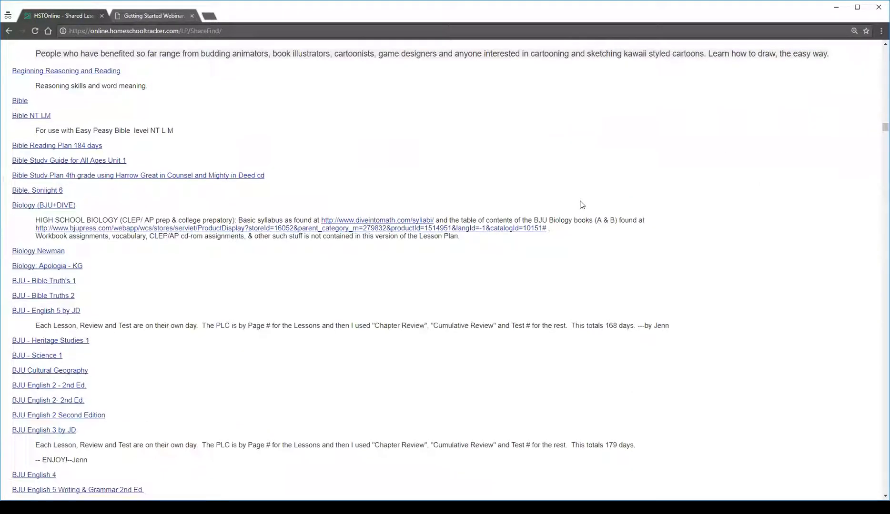
pyautogui.moveTo(59, 231); pyautogui.dragTo(674, 234)
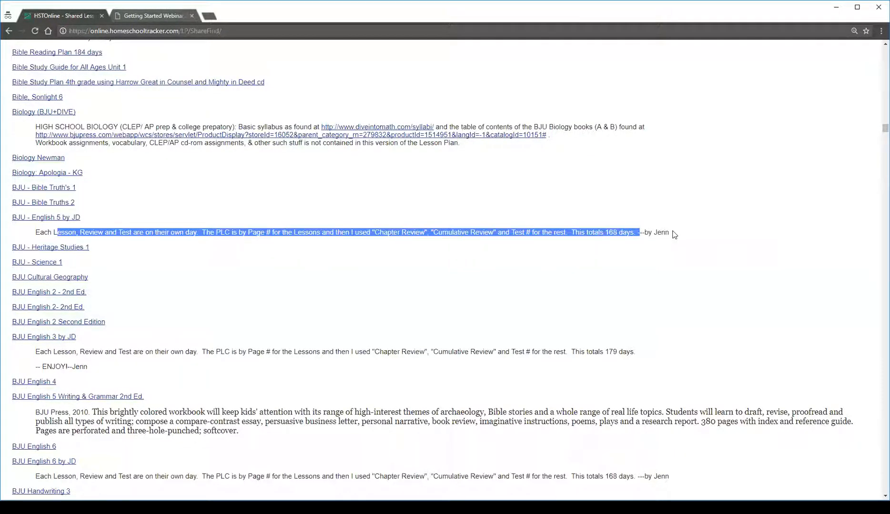
pyautogui.click(672, 238)
pyautogui.scroll(-4, 661, 316)
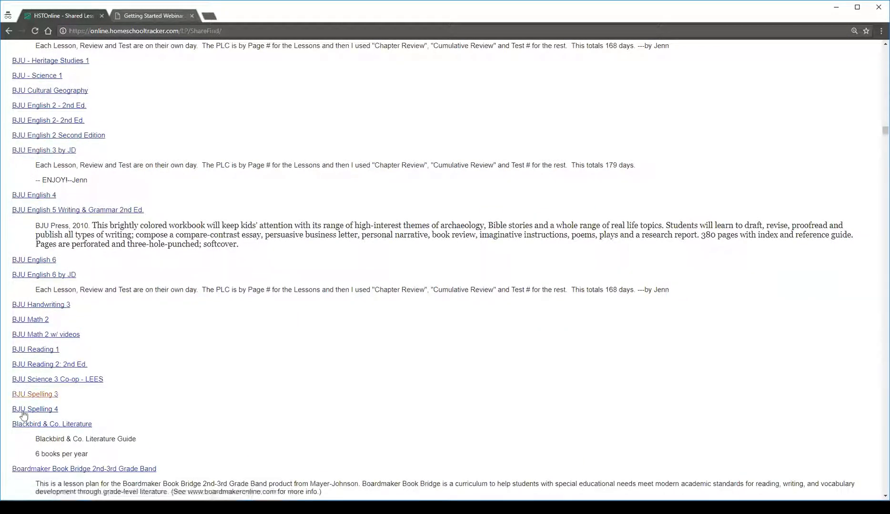
pyautogui.scroll(-8, 562, 324)
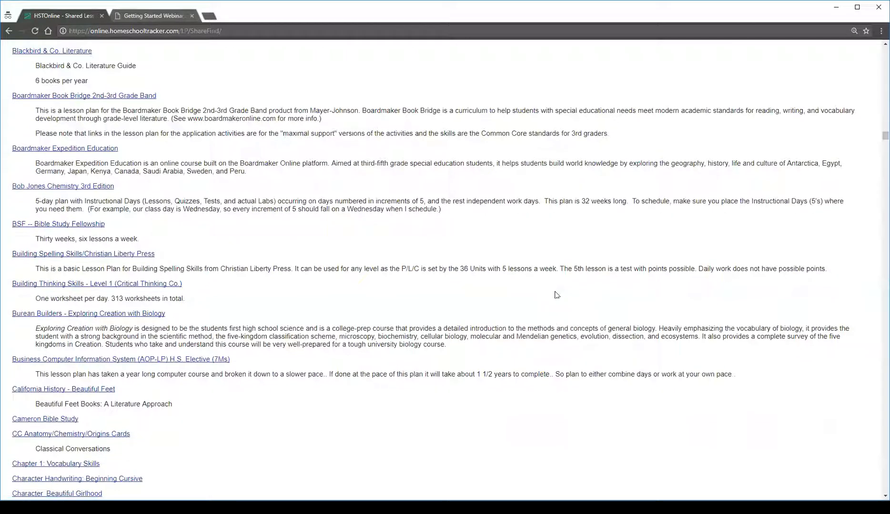
# Browse further through the shared lesson plans, from the Blackbird & Co. Literature plan to the Growing with Grammar plans
pyautogui.scroll(-8, 553, 286)
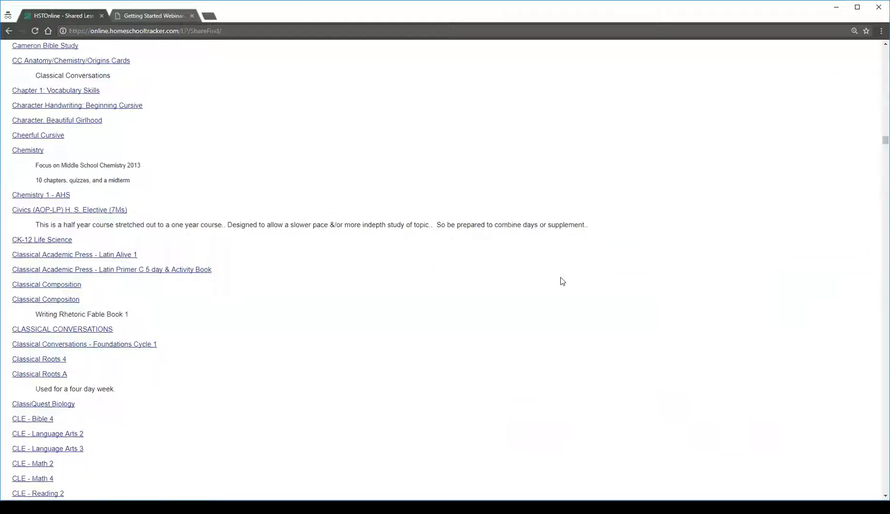
pyautogui.scroll(-12, 562, 281)
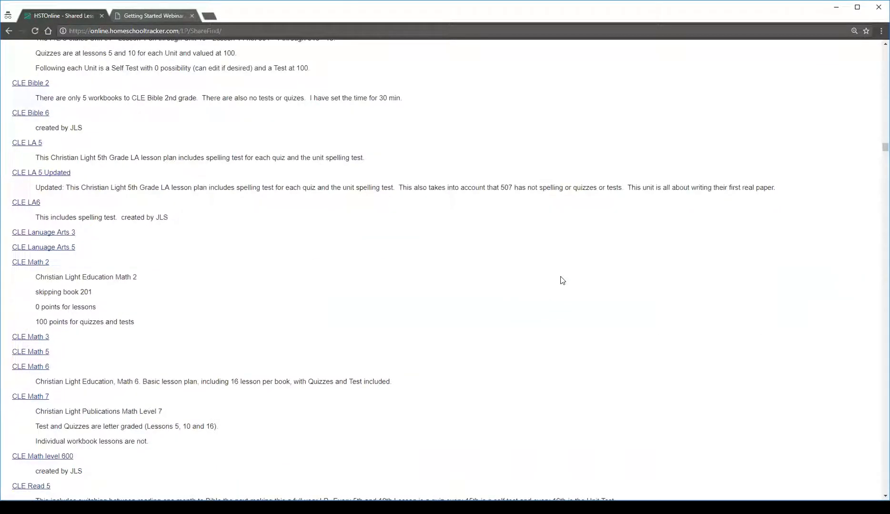
pyautogui.scroll(-15, 562, 281)
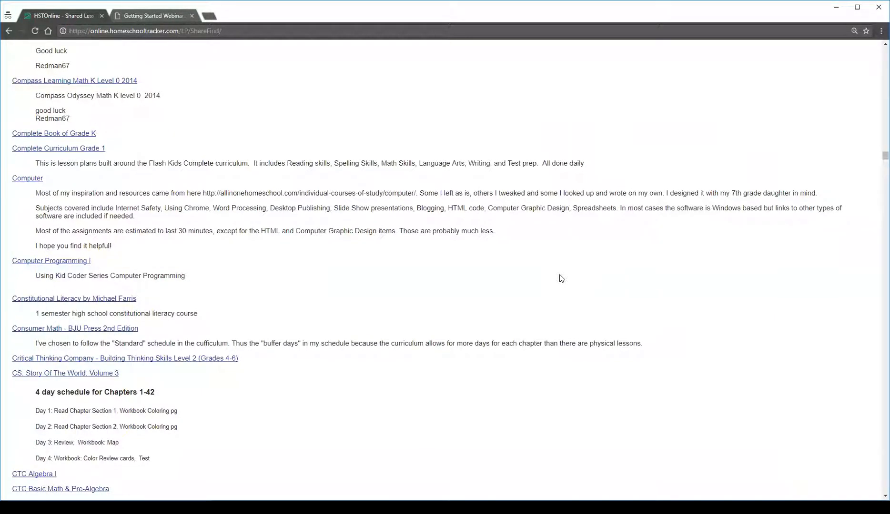
pyautogui.scroll(-15, 561, 279)
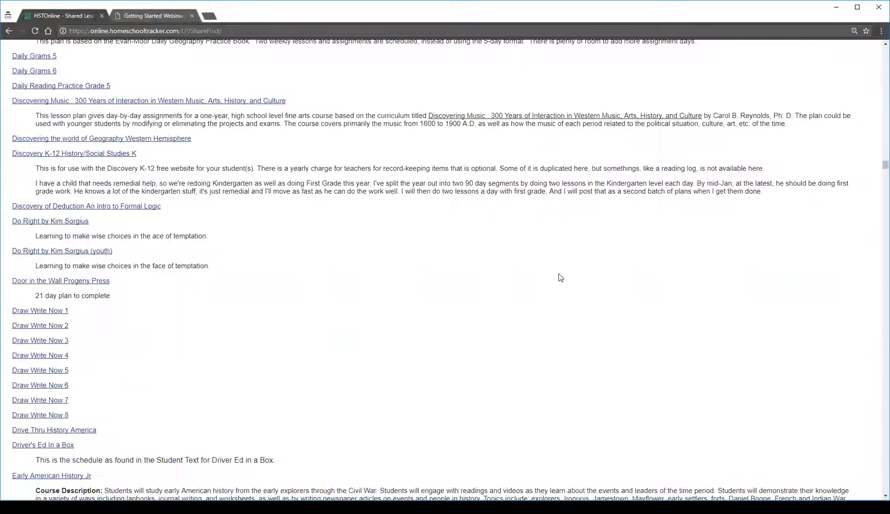
pyautogui.scroll(-10, 561, 279)
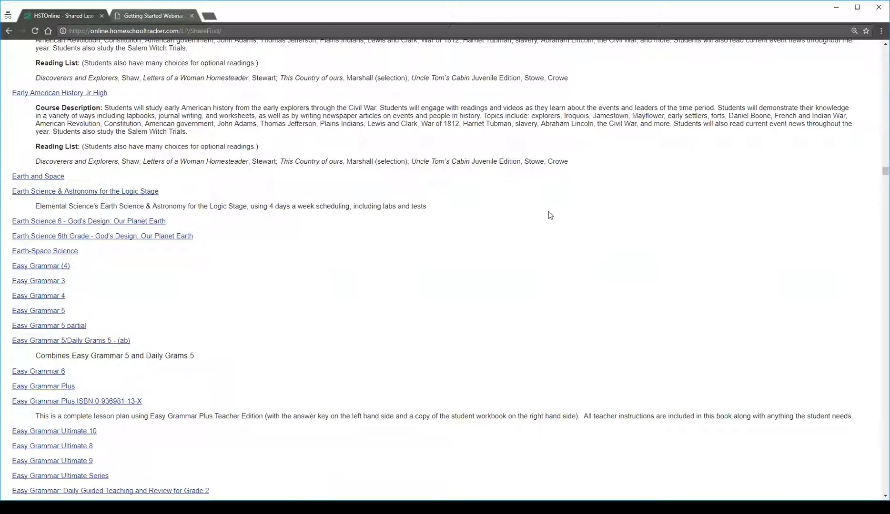
pyautogui.scroll(-15, 548, 215)
pyautogui.scroll(-15, 743, 229)
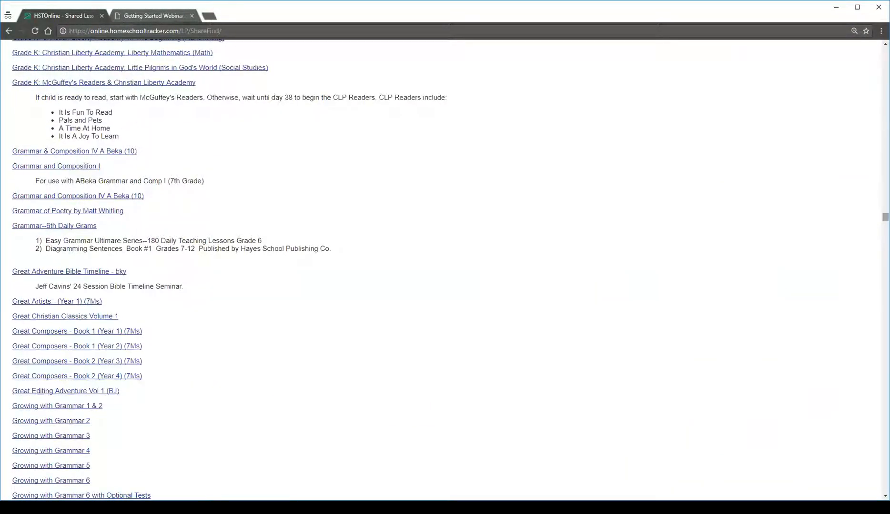
# Search the shared lesson plans for "reading" and open the preview of Usborn First Reading Level 1
pyautogui.moveTo(885, 218); pyautogui.dragTo(885, 50)
pyautogui.click(837, 87)
pyautogui.write('readin')
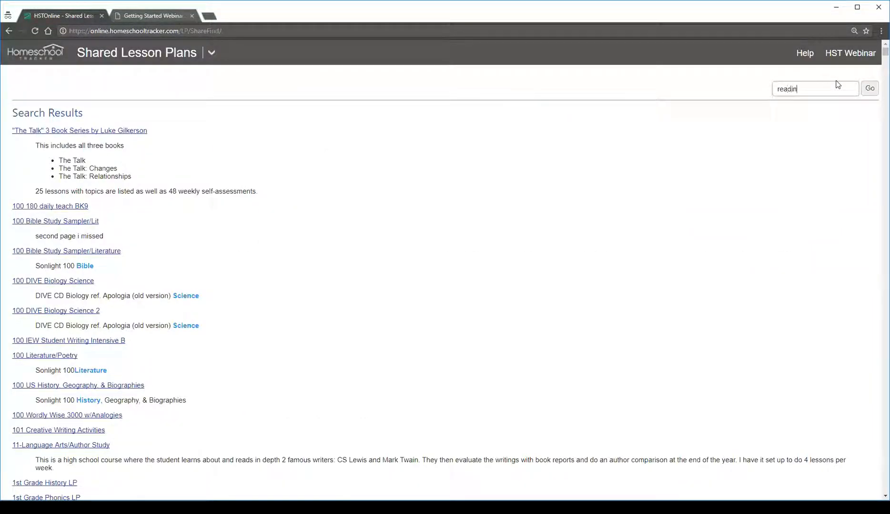
pyautogui.press('Return')
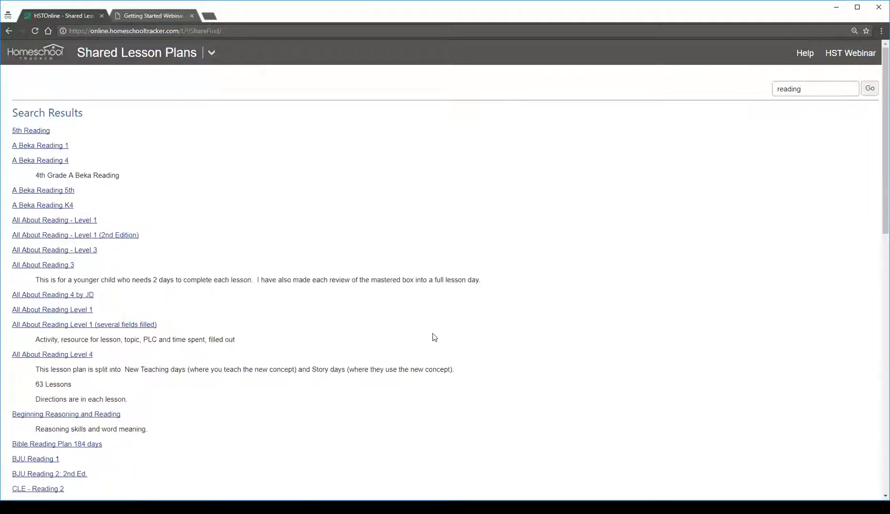
pyautogui.scroll(-20, 434, 337)
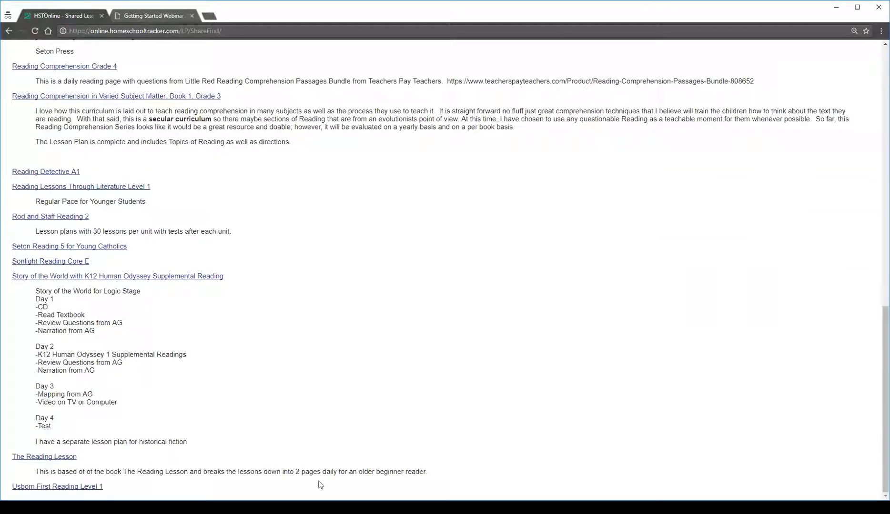
pyautogui.click(57, 487)
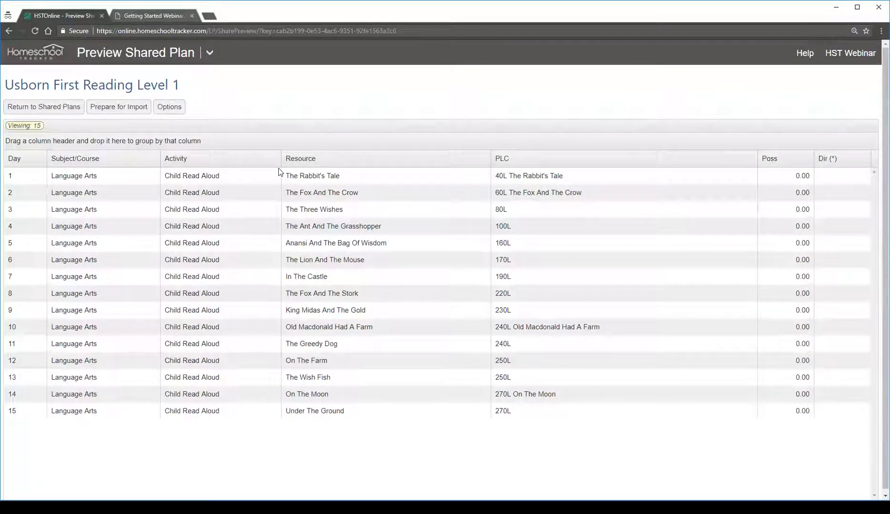
# Check the first and last lessons of the Usborn First Reading Level 1 plan and prepare it for import
pyautogui.click(123, 179)
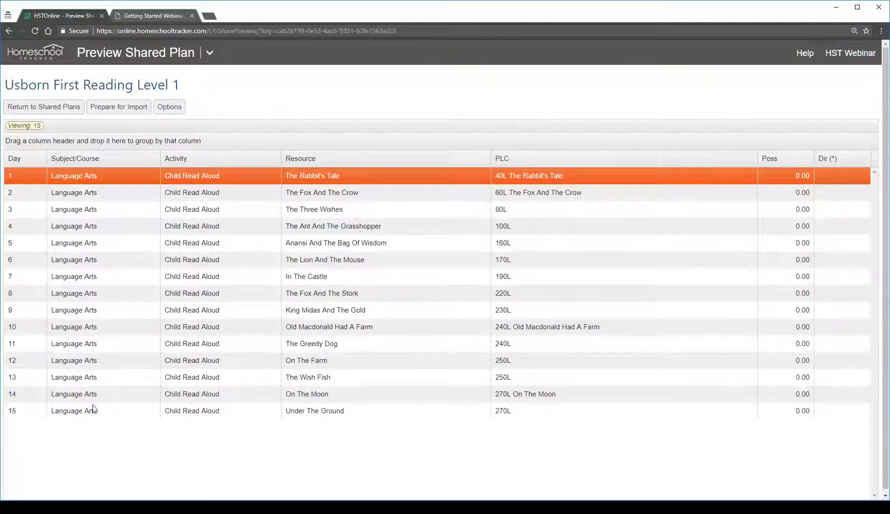
pyautogui.click(93, 409)
pyautogui.click(318, 174)
pyautogui.click(118, 107)
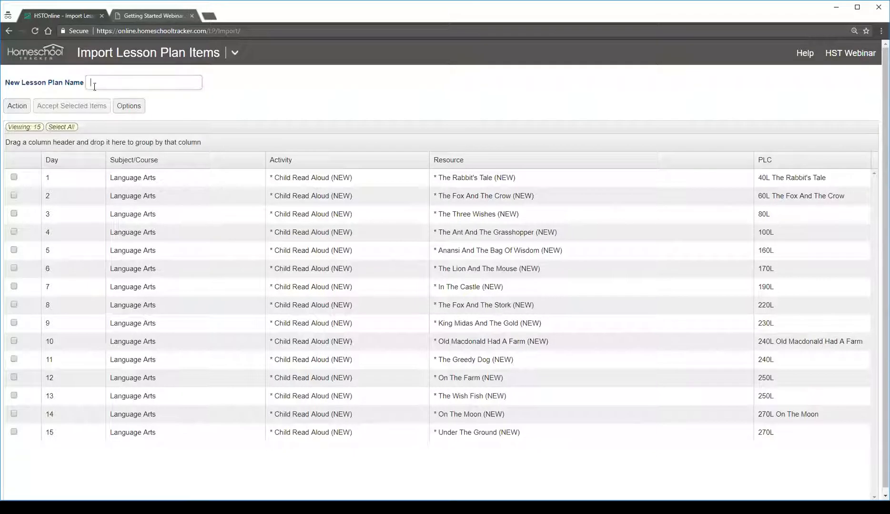
# Name the new lesson plan for the imported items "Reading 1"
pyautogui.moveTo(54, 83); pyautogui.dragTo(95, 82)
pyautogui.click(96, 81)
pyautogui.write('Reading 1')
# Select all the import items and multi-edit their Subject/Course to Language Arts/Reading 1
pyautogui.click(66, 126)
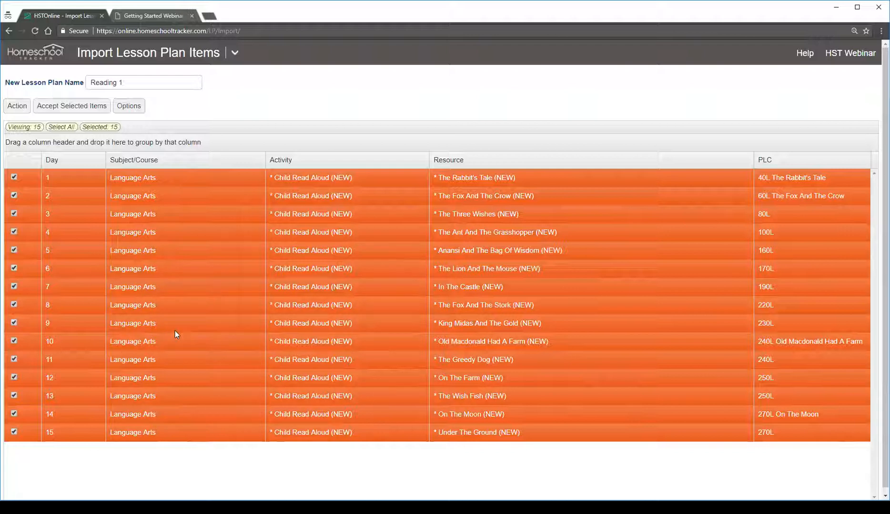
pyautogui.click(17, 106)
pyautogui.click(29, 125)
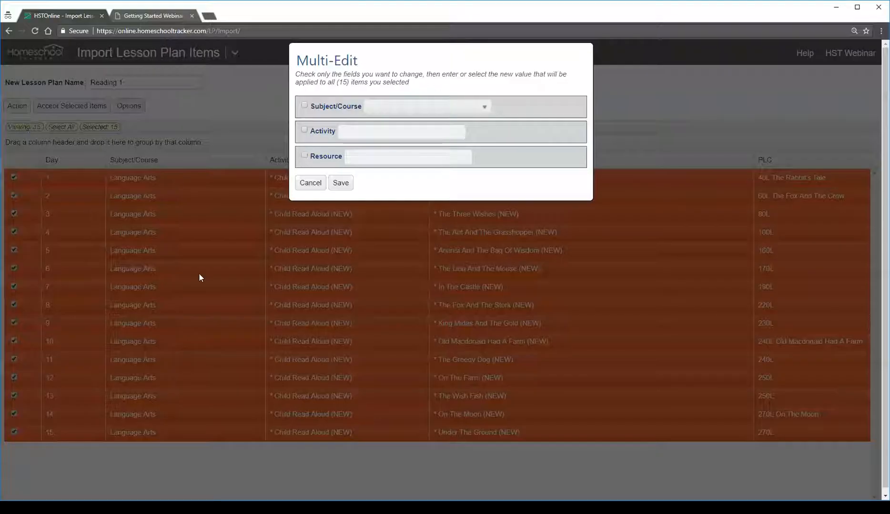
pyautogui.click(324, 105)
pyautogui.click(419, 111)
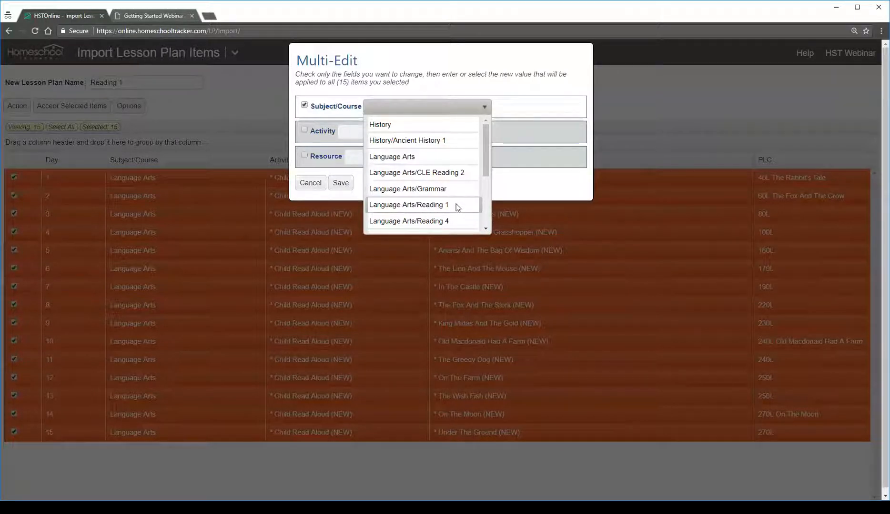
pyautogui.click(449, 205)
pyautogui.click(348, 185)
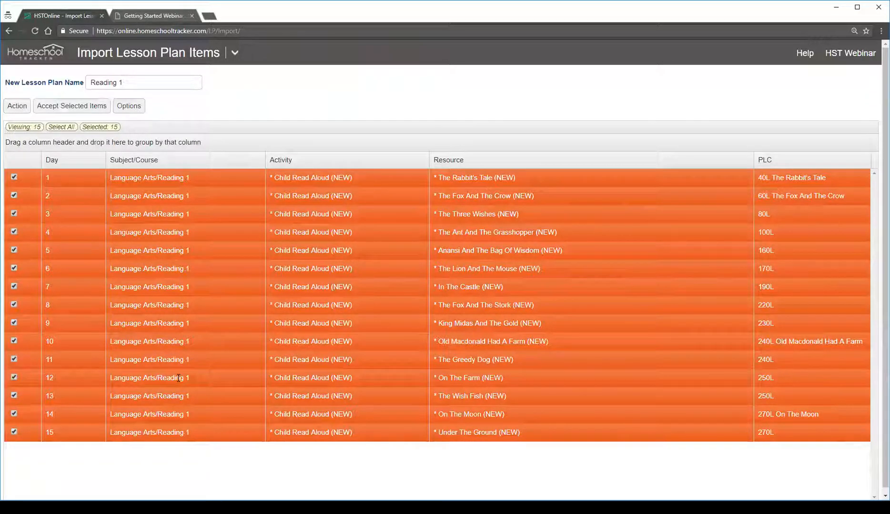
# Accept the selected items into the Reading 1 plan and check its day 1 and day 15 lessons
pyautogui.click(76, 108)
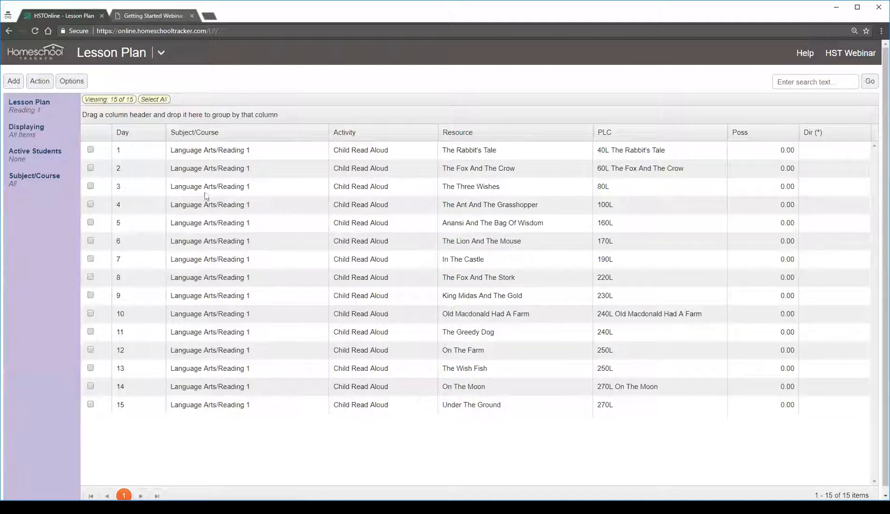
pyautogui.click(202, 151)
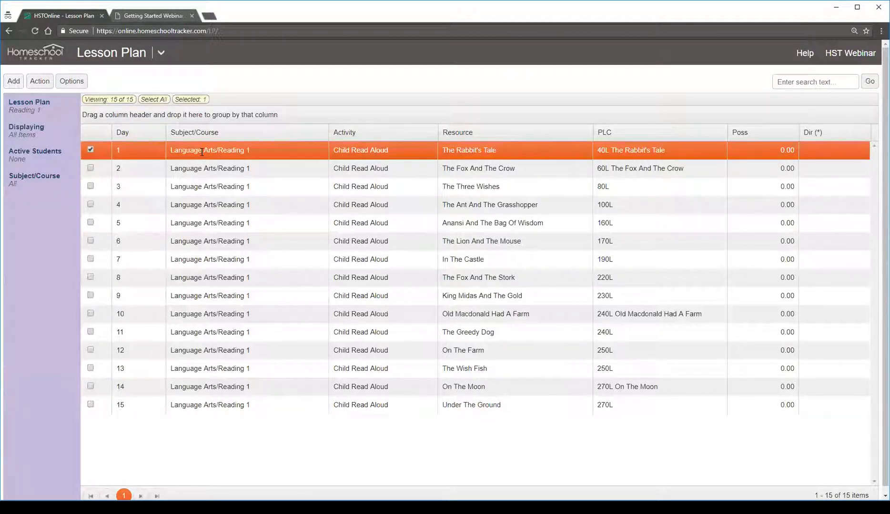
pyautogui.click(229, 406)
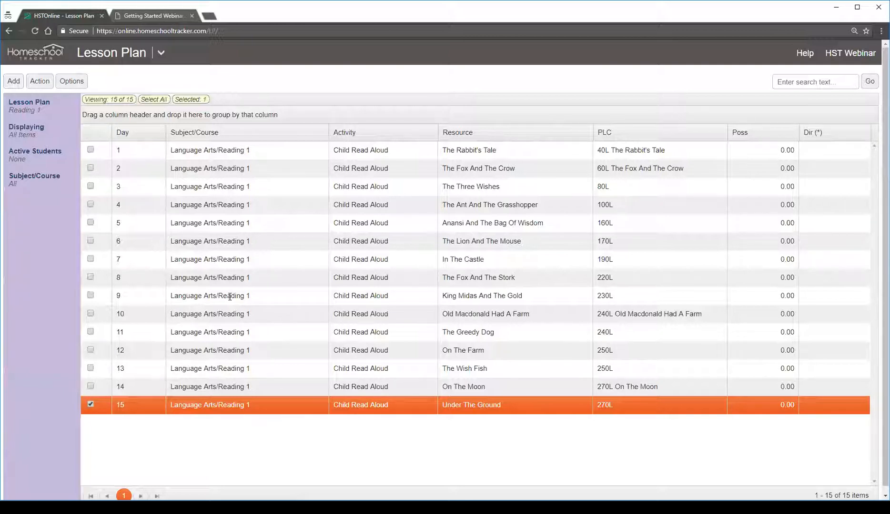
# Select the day 1 to day 5 lessons of the Reading 1 plan and open them in the Scheduler
pyautogui.click(286, 154)
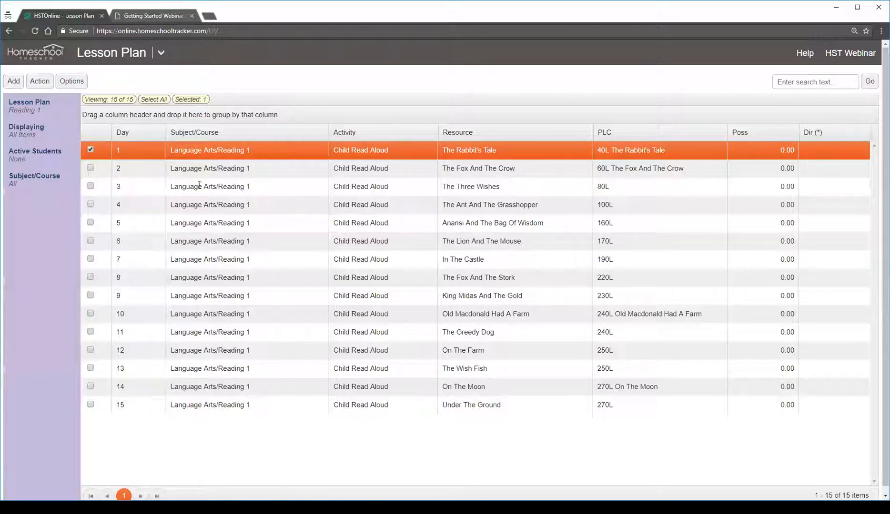
pyautogui.click(90, 170)
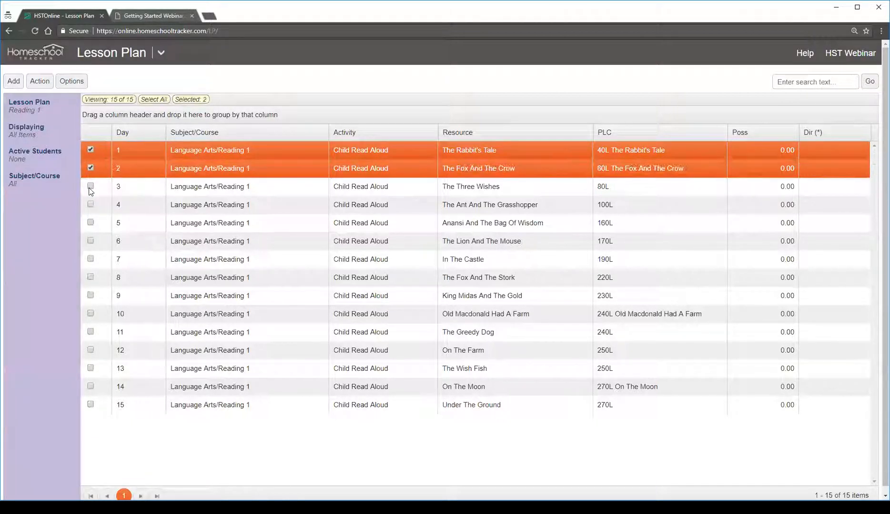
pyautogui.click(90, 187)
pyautogui.click(90, 207)
pyautogui.click(91, 224)
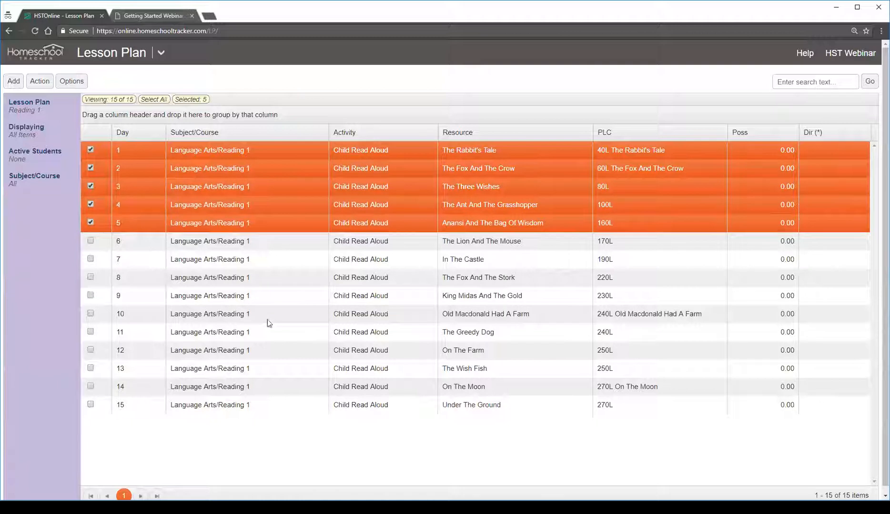
pyautogui.click(42, 82)
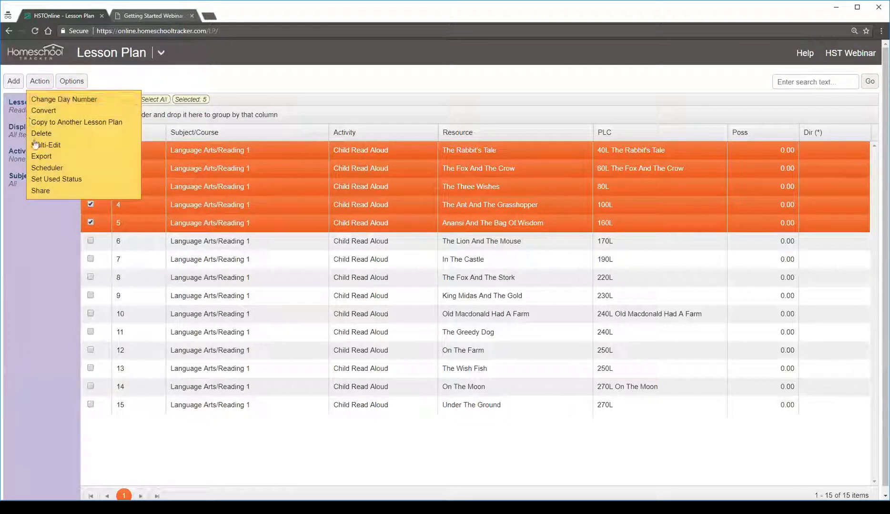
pyautogui.click(92, 172)
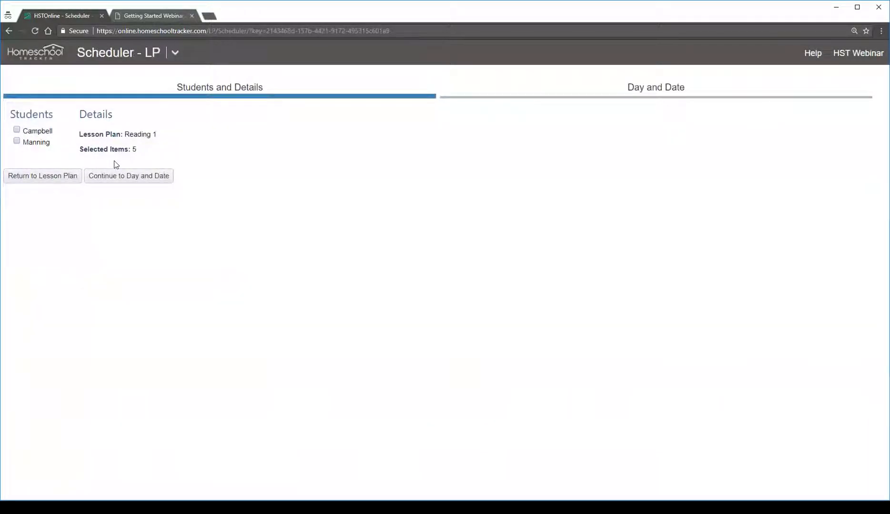
# Assign the selected lessons to the first listed student and set the start date to 1/22/2018
pyautogui.click(18, 131)
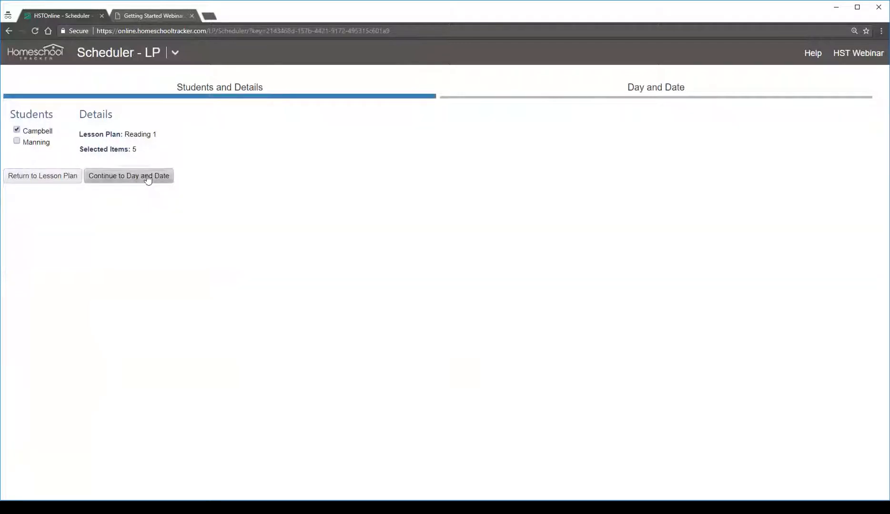
pyautogui.click(148, 177)
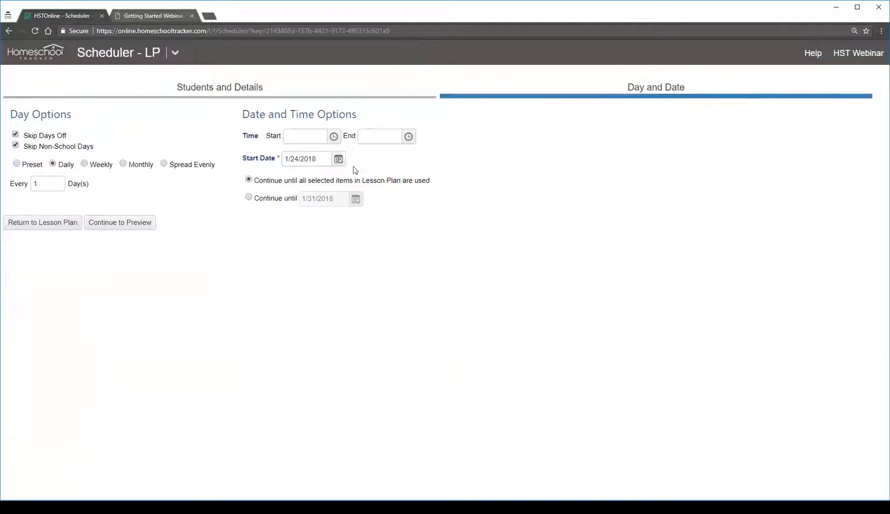
pyautogui.click(339, 159)
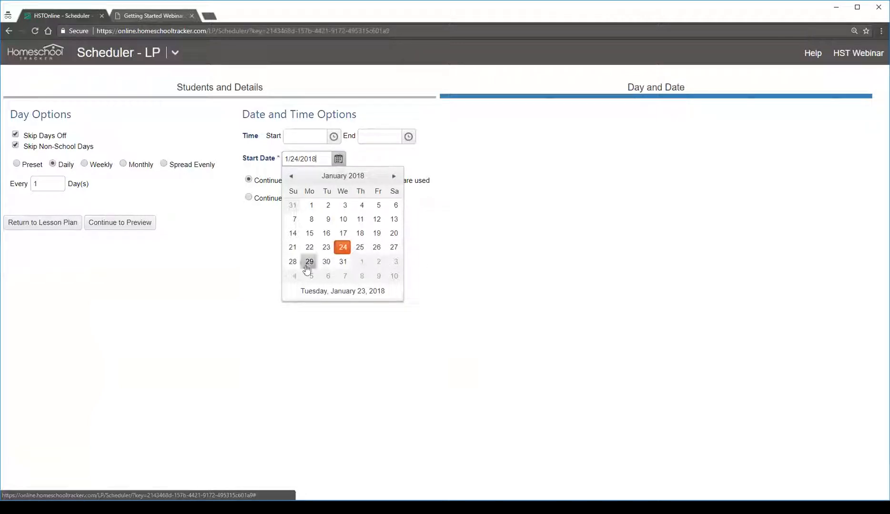
pyautogui.click(309, 247)
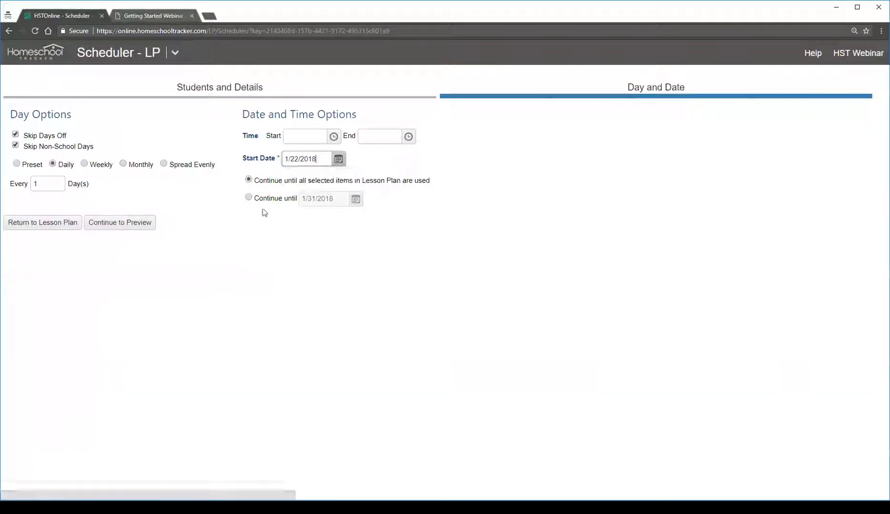
# Set the lesson time from 10:00 AM to 11:00 AM and review the option to continue until all selected items are used
pyautogui.click(336, 140)
pyautogui.scroll(-4, 308, 236)
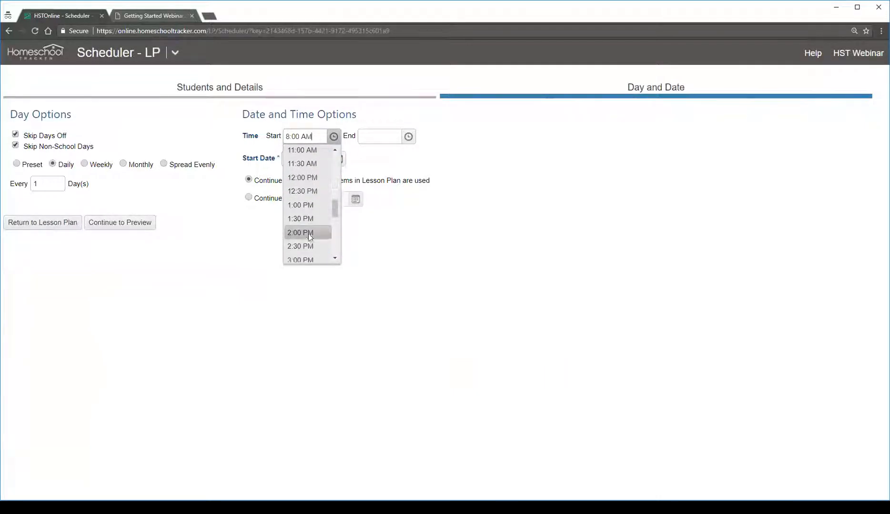
pyautogui.moveTo(339, 214); pyautogui.dragTo(339, 203)
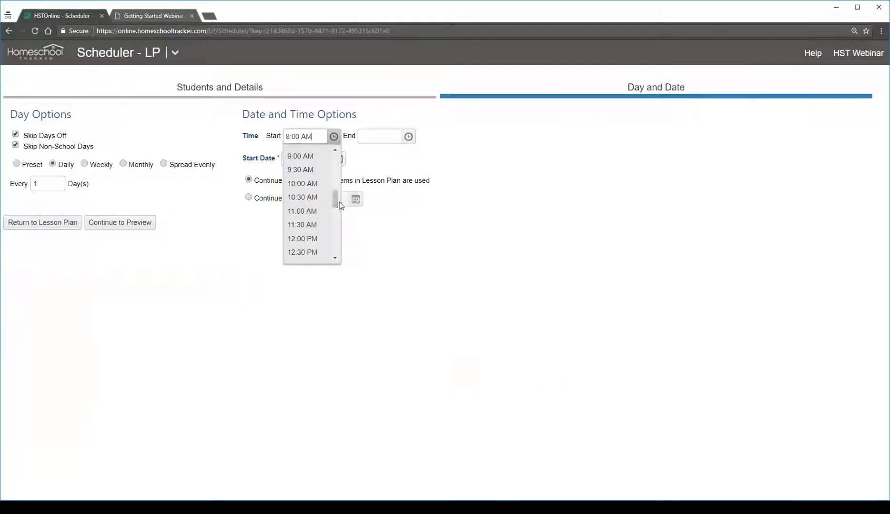
pyautogui.click(312, 188)
pyautogui.click(408, 137)
pyautogui.scroll(-2, 384, 238)
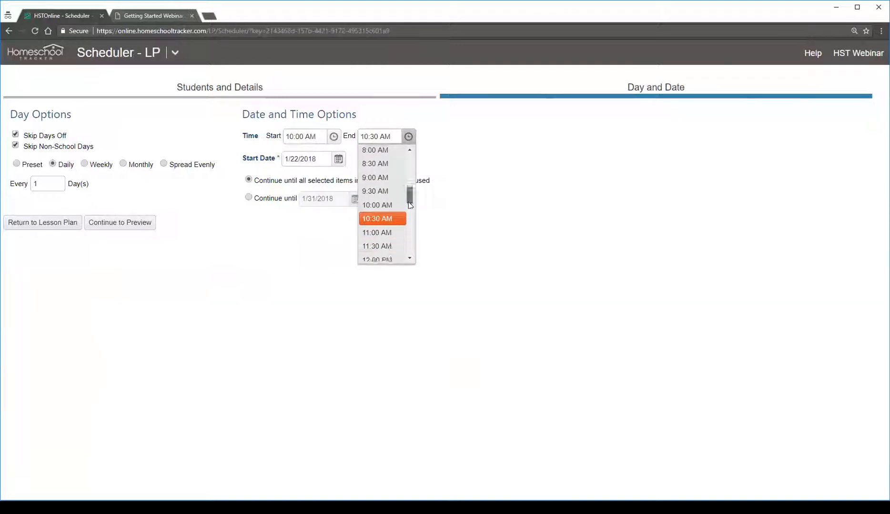
pyautogui.click(377, 235)
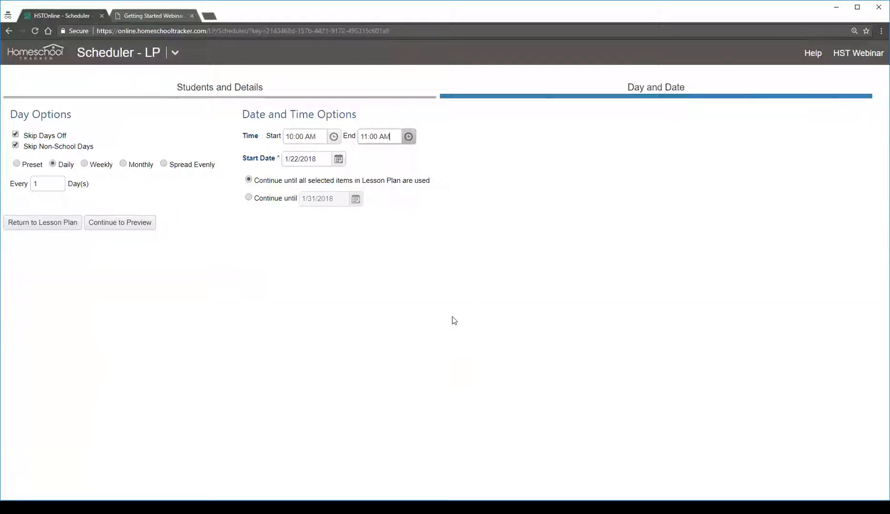
pyautogui.moveTo(267, 181); pyautogui.dragTo(427, 180)
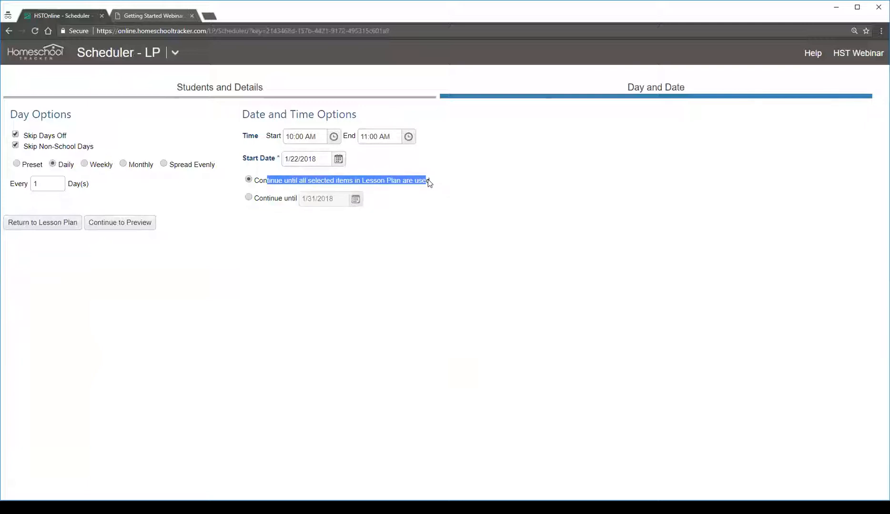
pyautogui.click(436, 185)
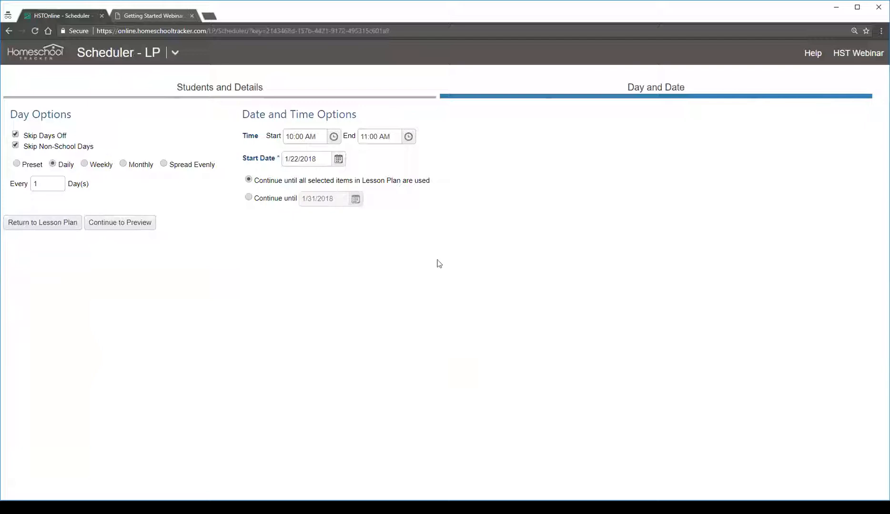
# Preview the schedule of the five Reading 1 lessons, select all of them and accept the selected items
pyautogui.click(136, 229)
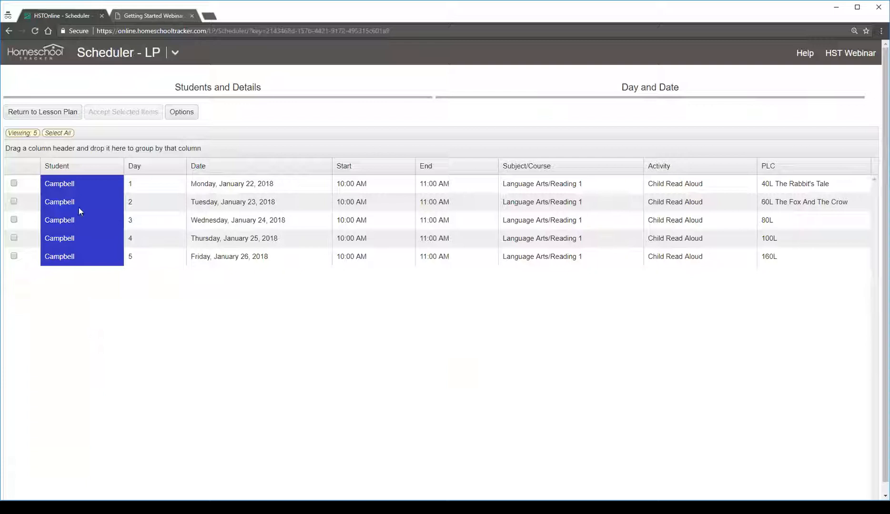
pyautogui.click(77, 182)
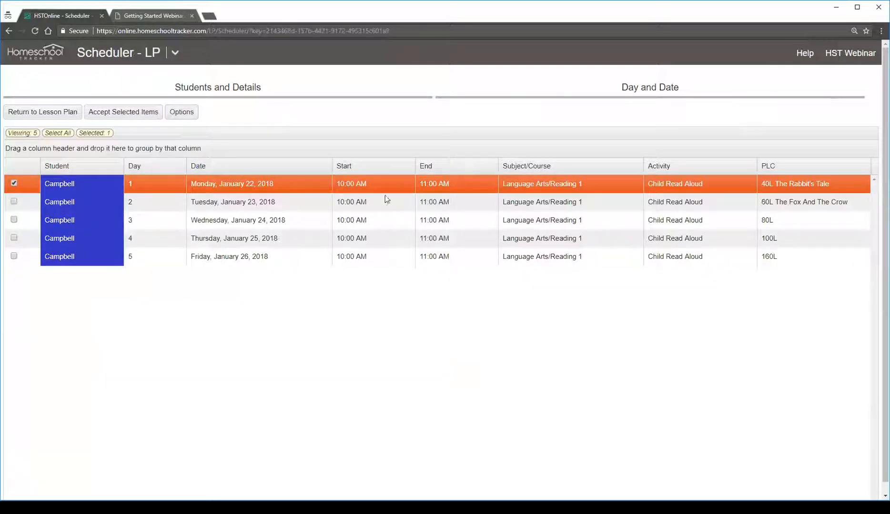
pyautogui.click(287, 202)
pyautogui.click(230, 220)
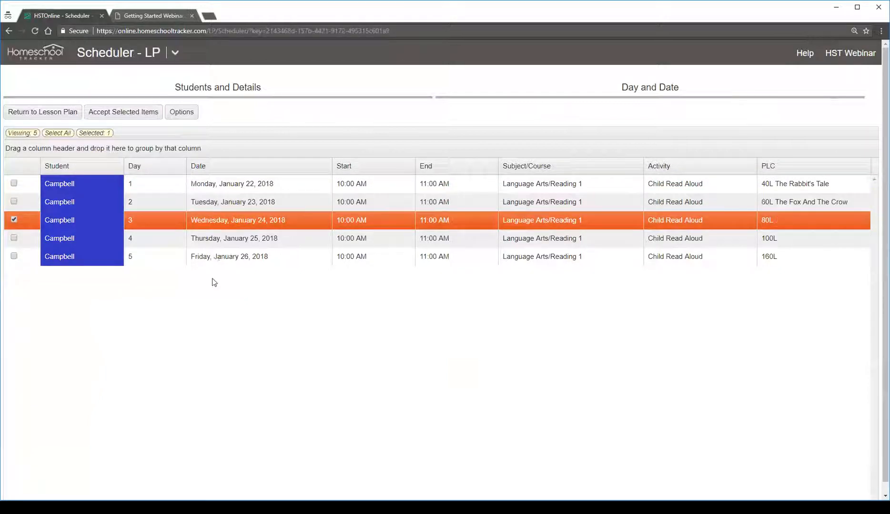
pyautogui.click(69, 135)
pyautogui.click(120, 117)
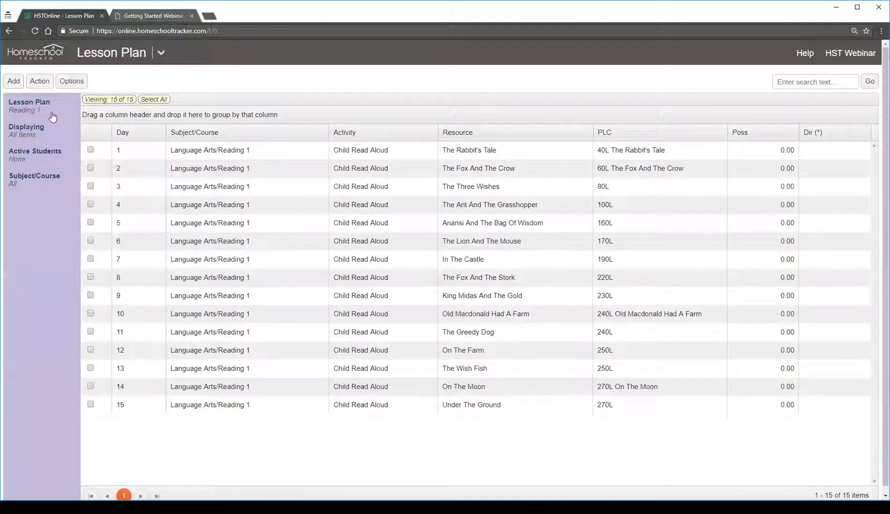
# Examine the day 1 to day 5 lessons in the Reading 1 lesson plan
pyautogui.click(249, 156)
pyautogui.click(247, 168)
pyautogui.click(239, 187)
pyautogui.click(237, 205)
pyautogui.click(236, 219)
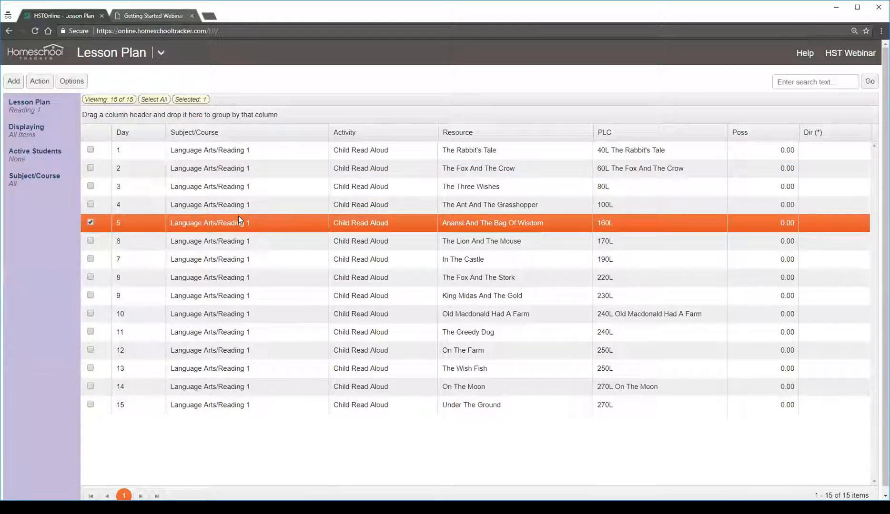
pyautogui.click(237, 155)
pyautogui.click(235, 167)
pyautogui.click(235, 187)
pyautogui.click(234, 206)
pyautogui.click(229, 223)
pyautogui.click(231, 149)
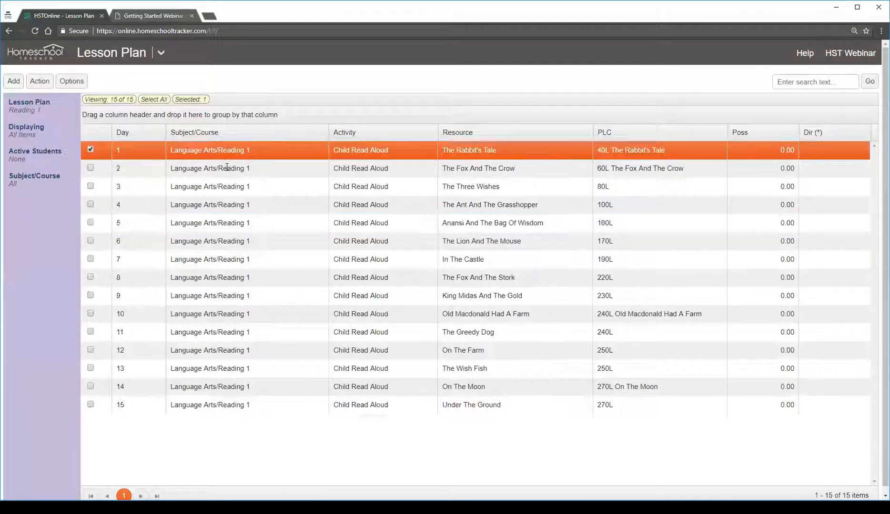
pyautogui.click(228, 168)
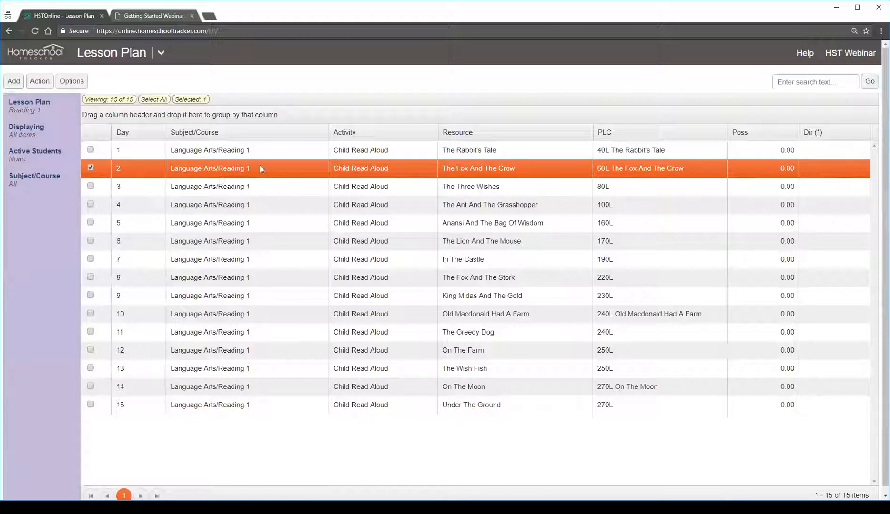
pyautogui.click(163, 55)
pyautogui.click(71, 97)
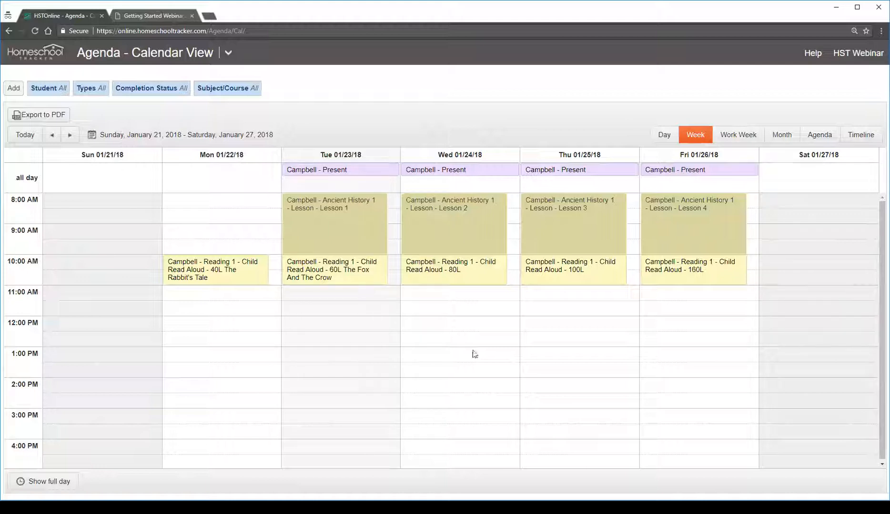
# Edit the student's active plans in Lesson Plans and Presets and mark Reading 1 as active
pyautogui.click(229, 52)
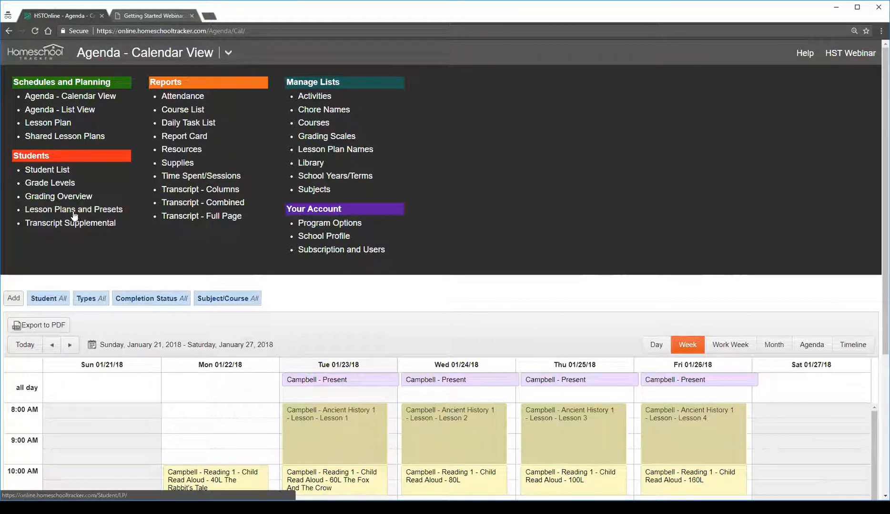
pyautogui.click(77, 212)
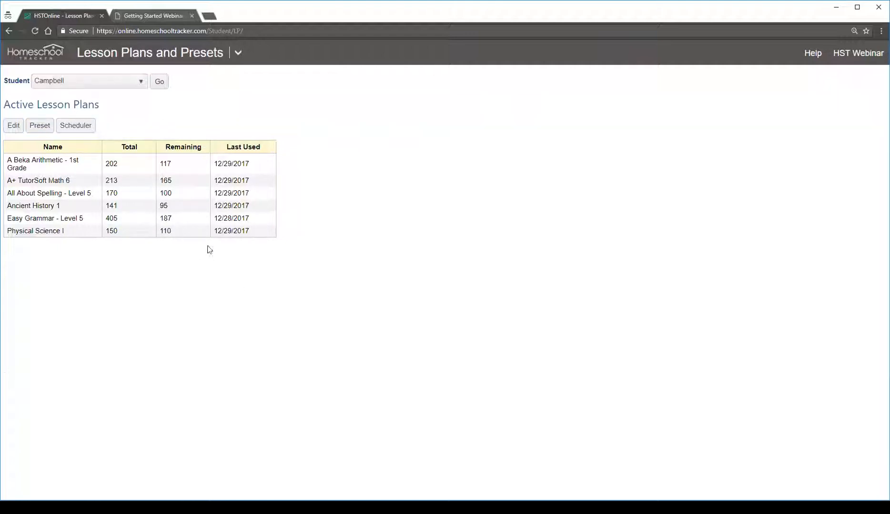
pyautogui.click(15, 129)
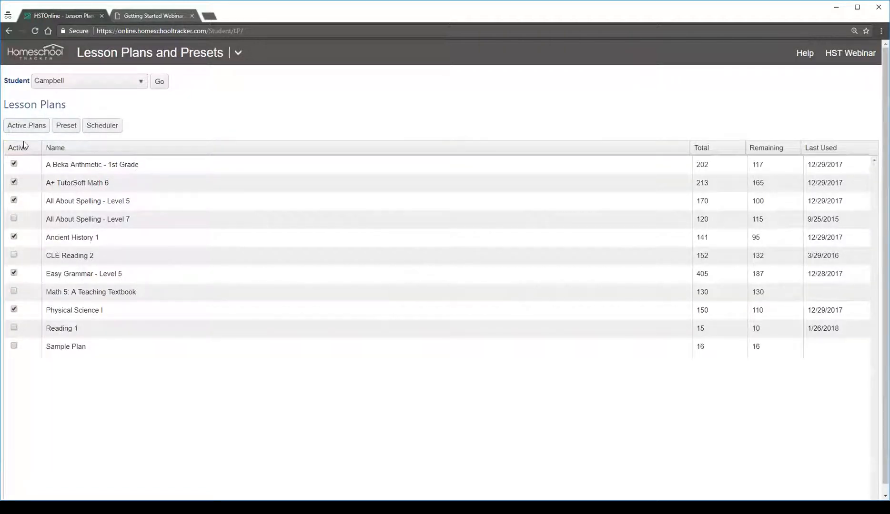
pyautogui.click(14, 328)
# Start a new entry in the student's weekly preset for the course Language Arts/Reading 1
pyautogui.click(70, 128)
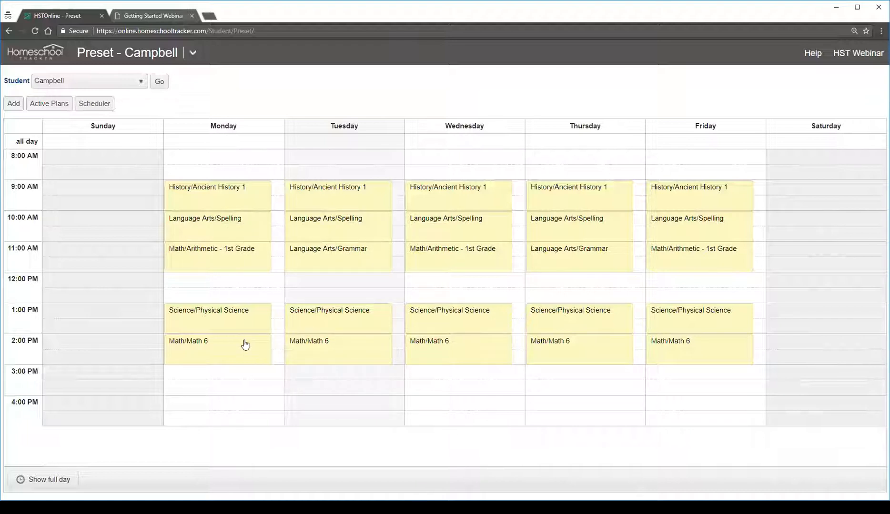
pyautogui.click(14, 104)
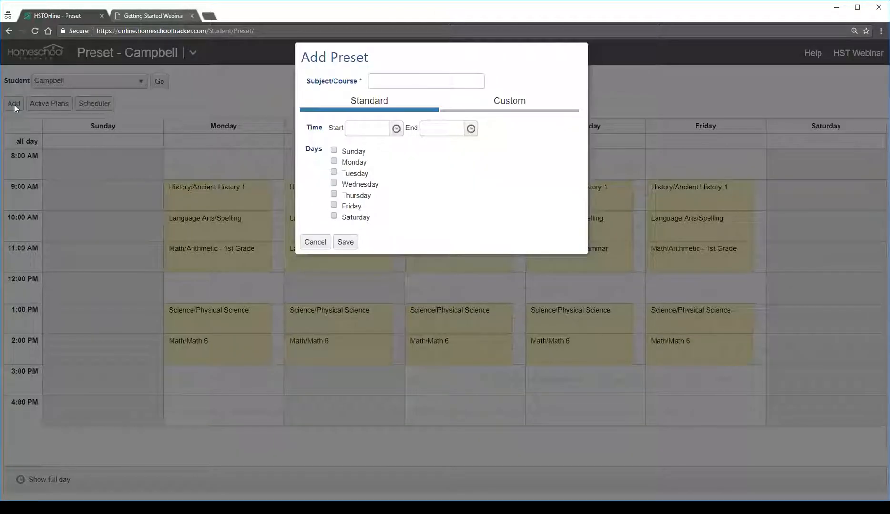
pyautogui.click(435, 77)
pyautogui.write('readin')
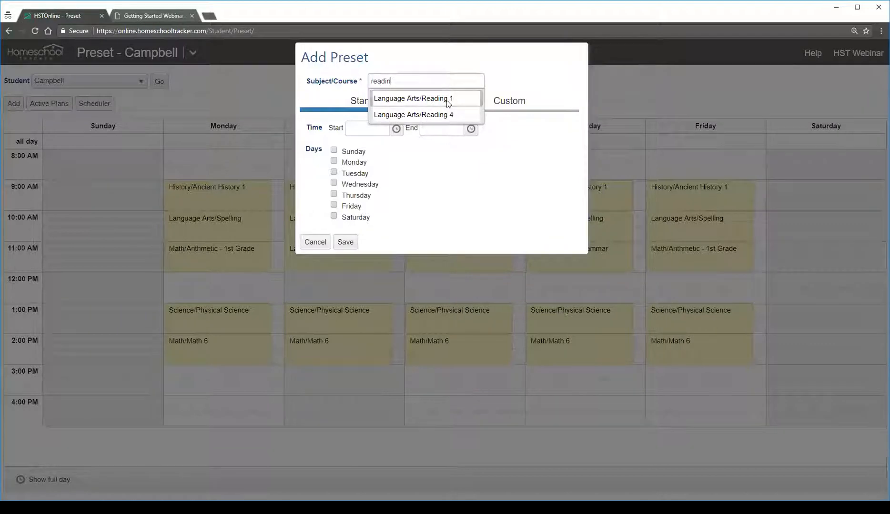
pyautogui.click(462, 100)
# Set the Reading 1 preset's time from 3:00 PM to 4:00 PM
pyautogui.click(398, 130)
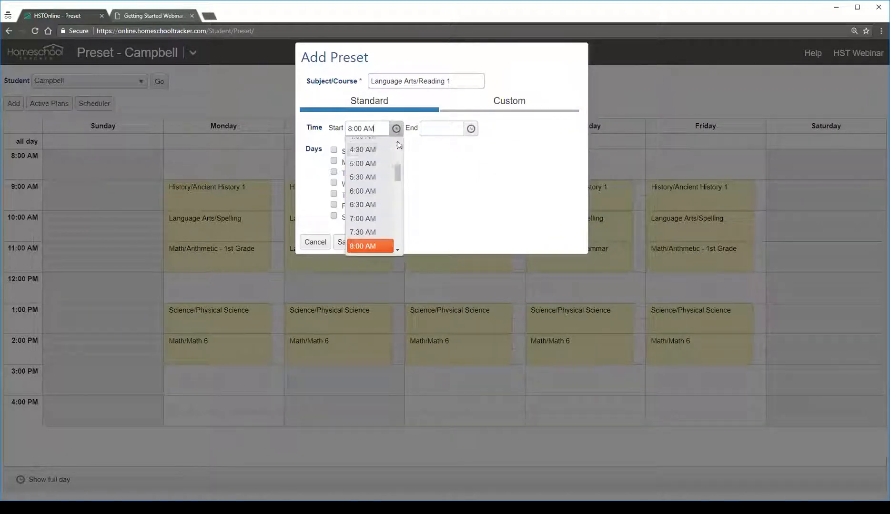
pyautogui.scroll(-3, 384, 198)
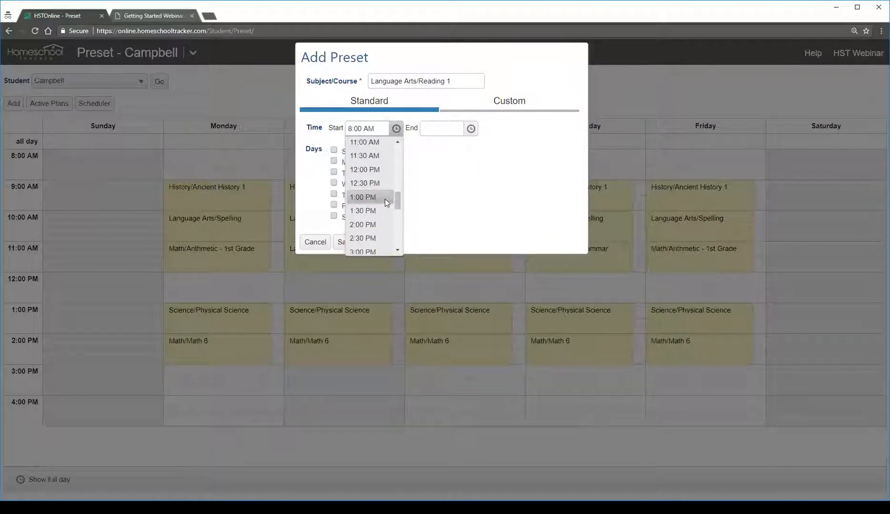
pyautogui.click(370, 251)
pyautogui.click(470, 130)
pyautogui.scroll(-3, 445, 191)
pyautogui.click(445, 166)
# Apply the Reading 1 preset to Monday through Friday and save it
pyautogui.click(354, 163)
pyautogui.click(353, 173)
pyautogui.click(352, 184)
pyautogui.click(353, 195)
pyautogui.click(350, 206)
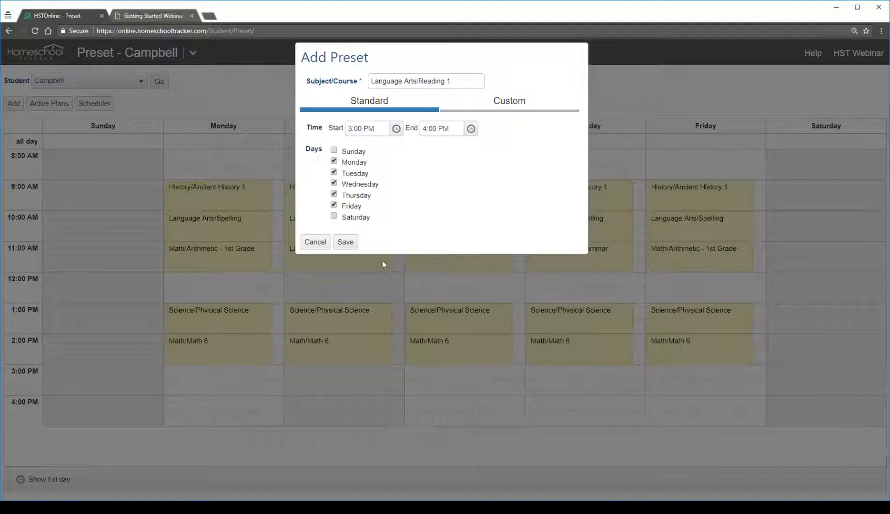
pyautogui.click(353, 244)
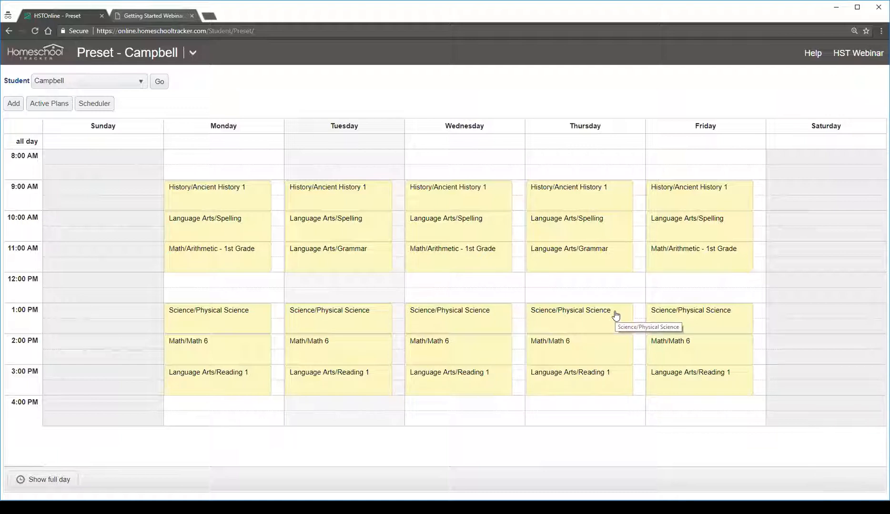
# Open the student's Scheduler with all active plans selected, compare the Daily, Weekly and Monthly day options, and choose Preset
pyautogui.click(100, 107)
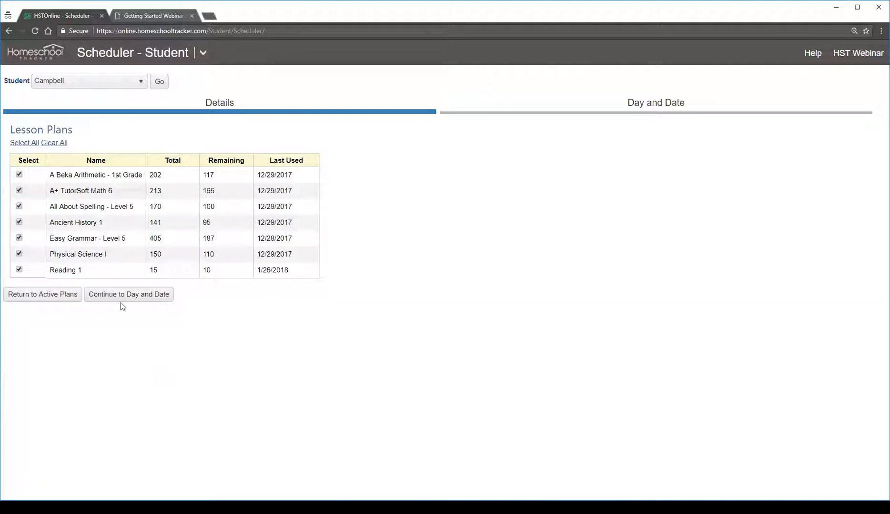
pyautogui.click(137, 296)
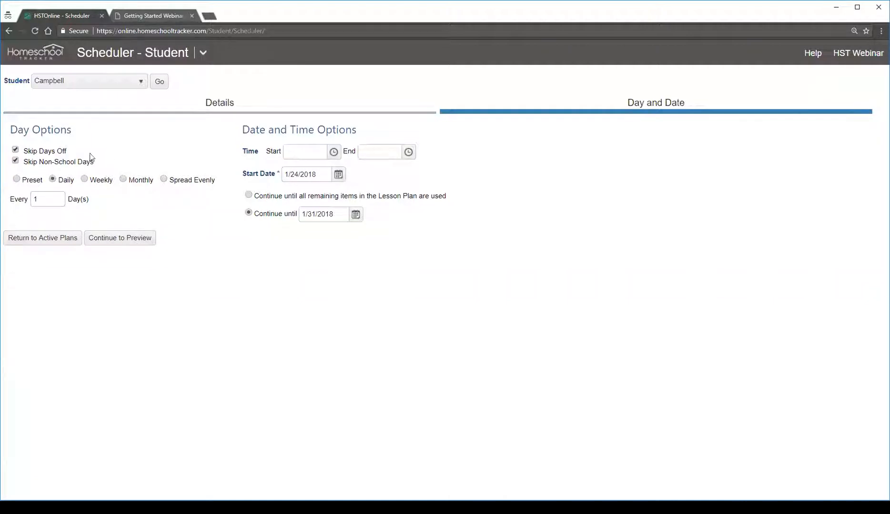
pyautogui.click(32, 181)
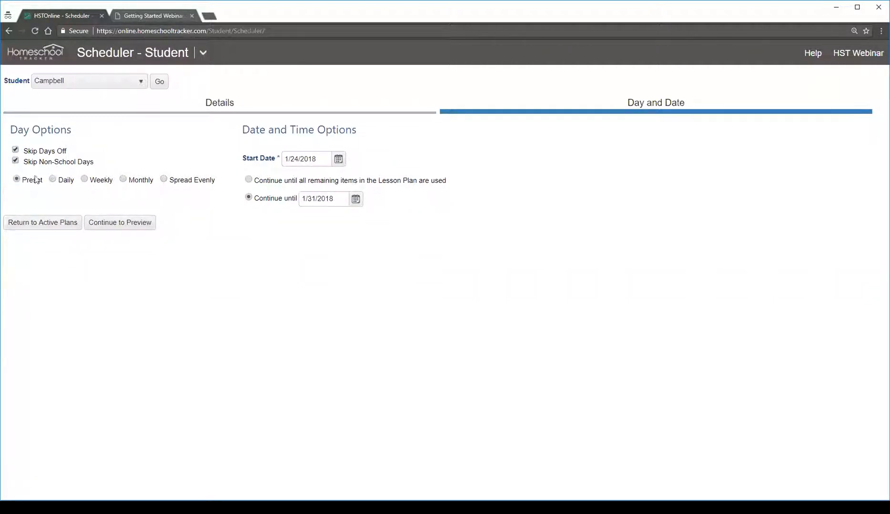
pyautogui.click(70, 183)
pyautogui.click(106, 184)
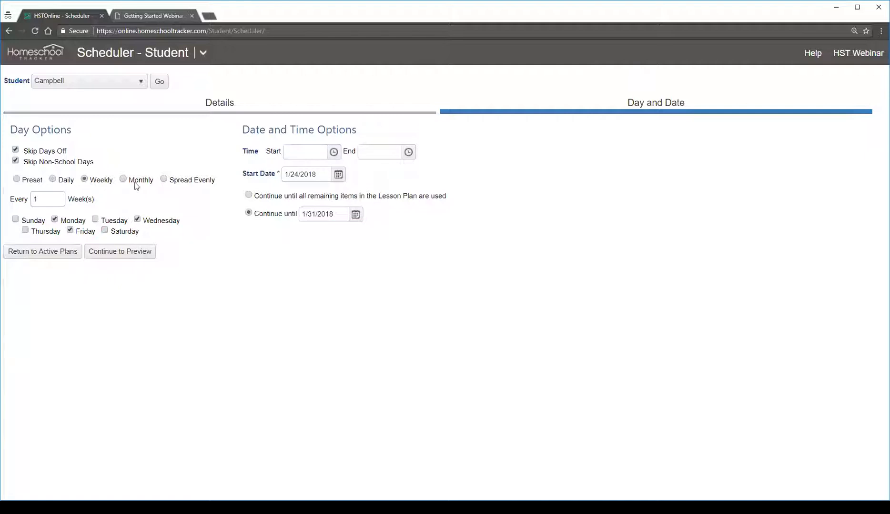
pyautogui.click(137, 186)
pyautogui.click(29, 183)
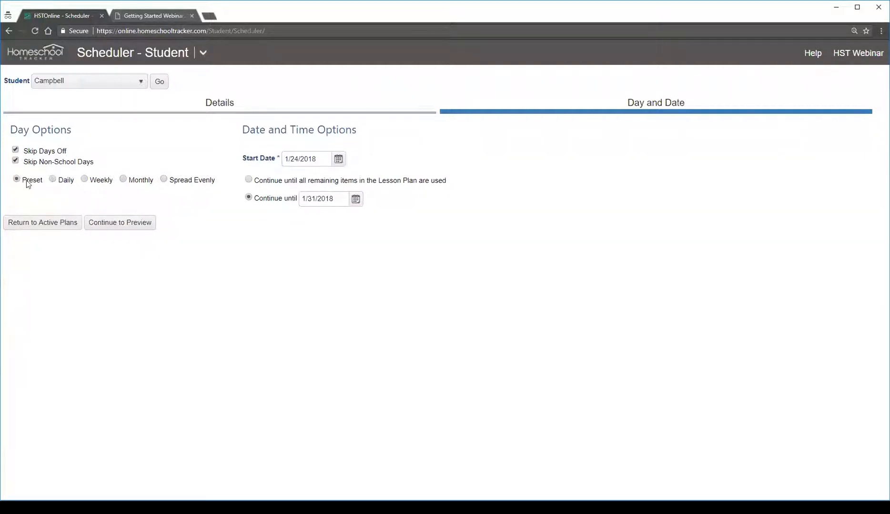
# Set the start date to 1/29/2018, continue until 2/2/2018, and preview the schedule
pyautogui.click(338, 161)
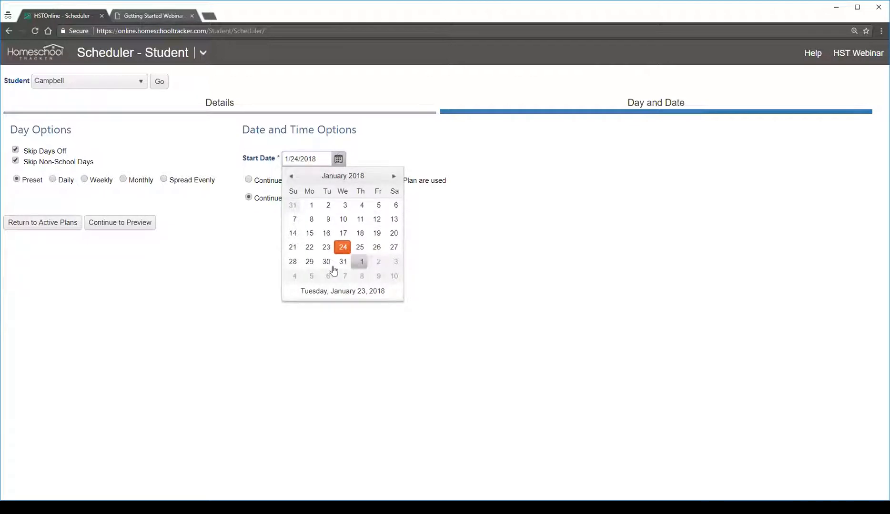
pyautogui.click(309, 262)
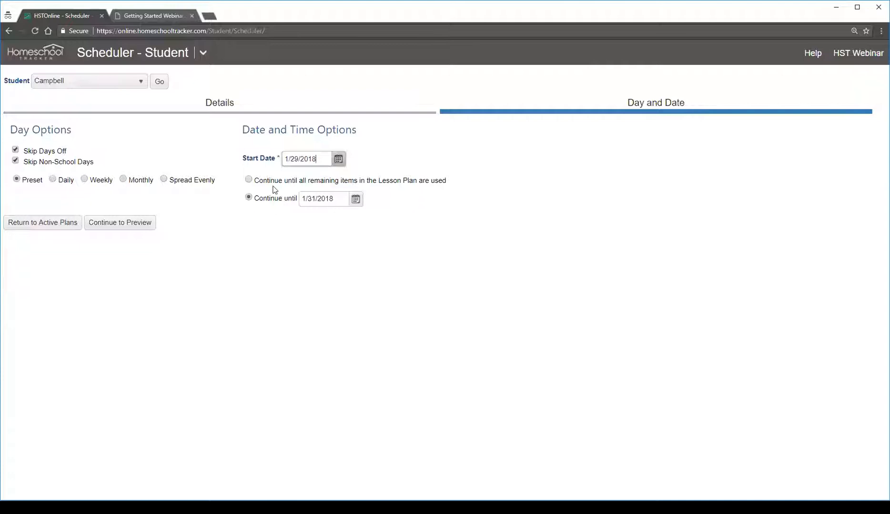
pyautogui.click(355, 200)
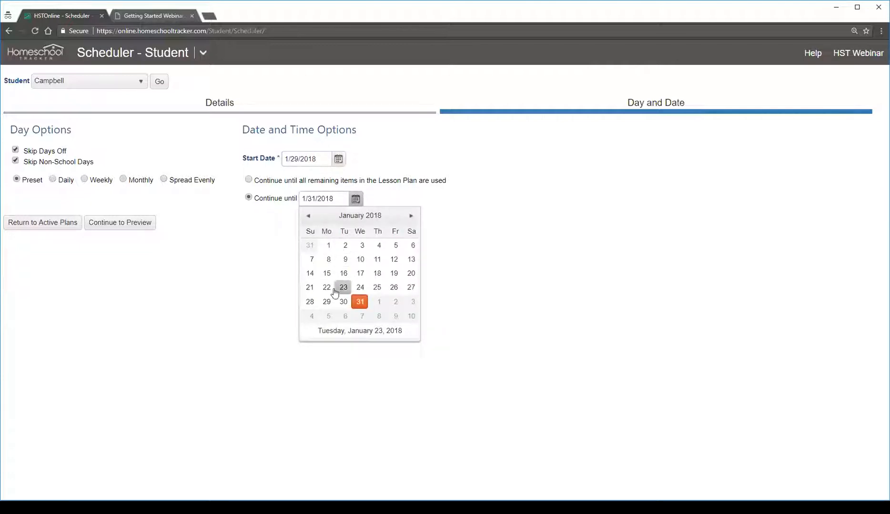
pyautogui.click(395, 302)
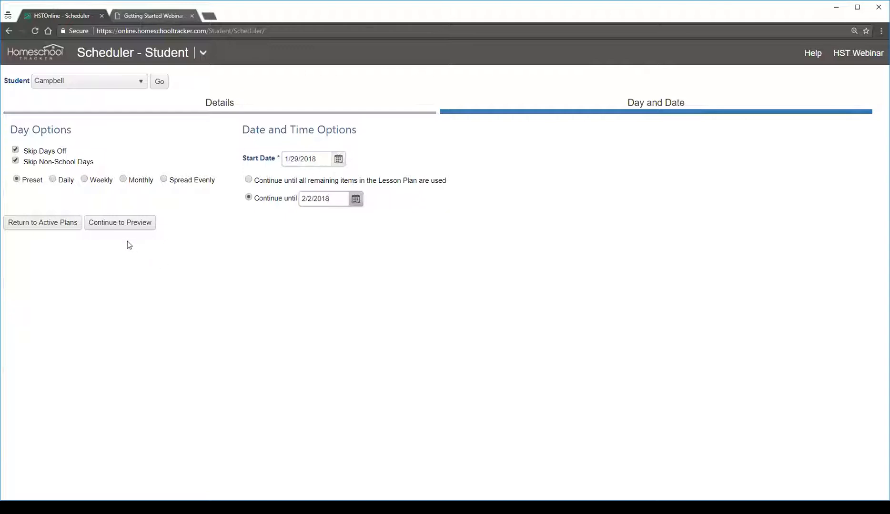
pyautogui.click(126, 228)
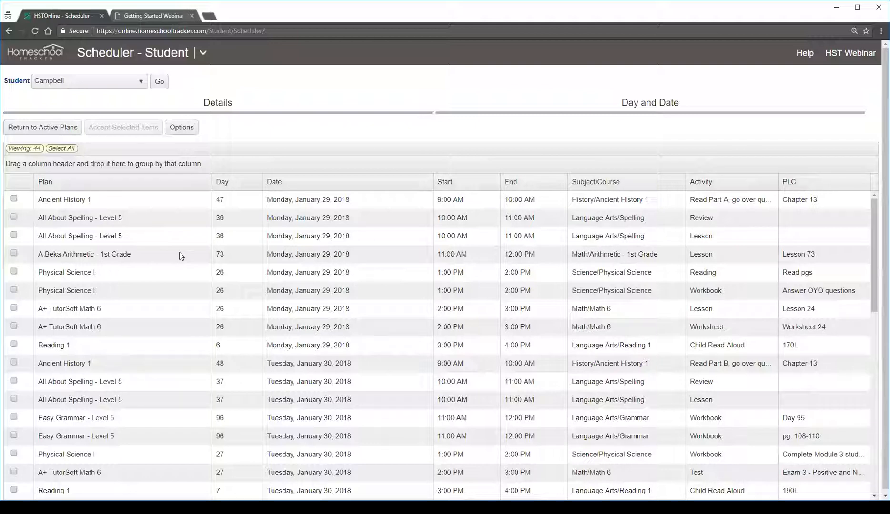
# Review the previewed schedule through its last day and examine the lessons and times planned for Monday, January 29
pyautogui.scroll(-10, 261, 285)
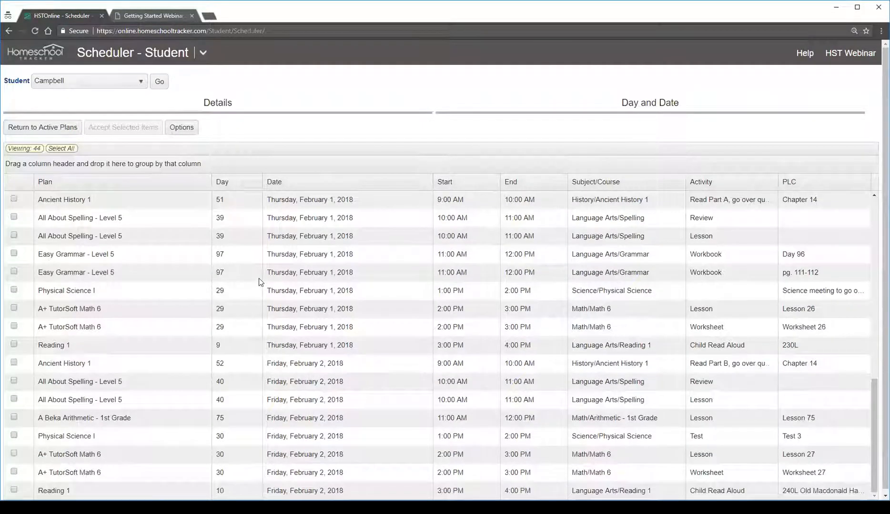
pyautogui.scroll(10, 257, 279)
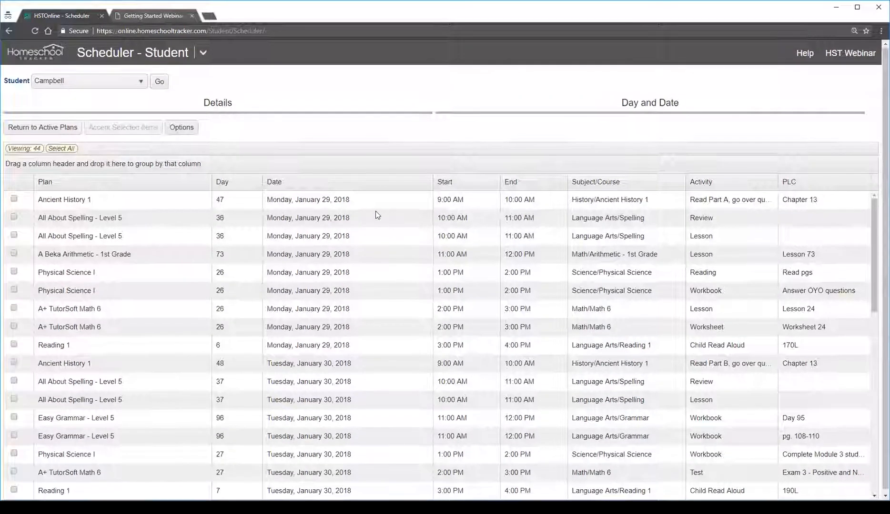
pyautogui.click(357, 204)
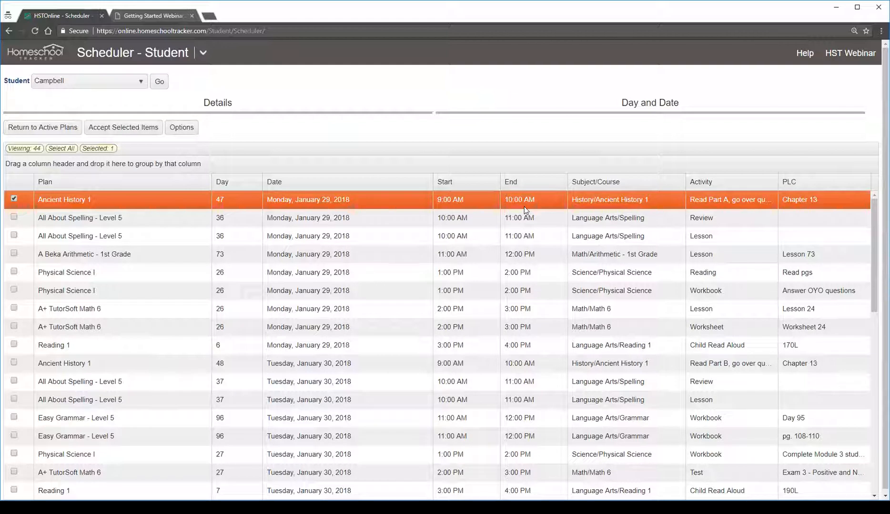
pyautogui.click(492, 218)
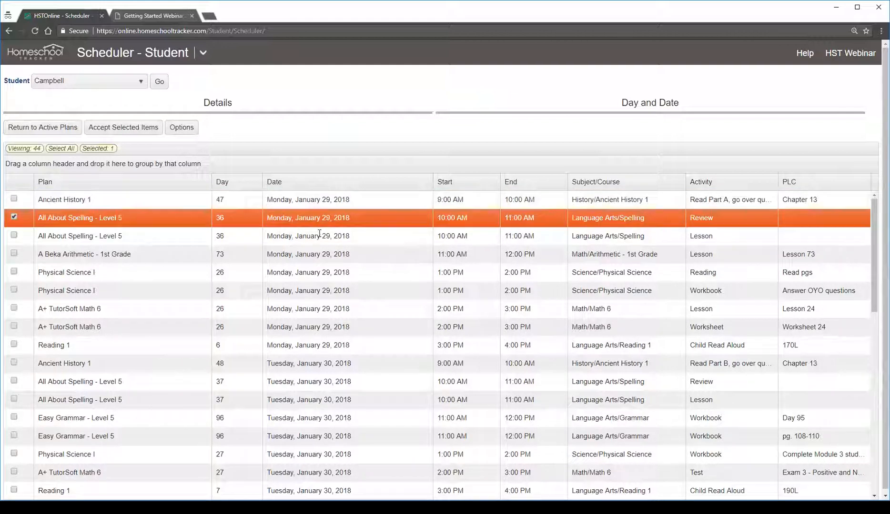
pyautogui.click(525, 236)
pyautogui.click(451, 254)
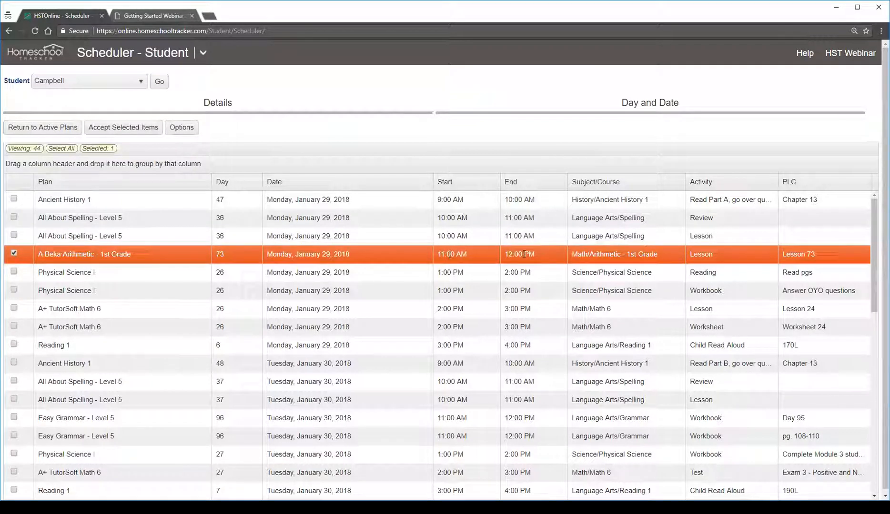
pyautogui.click(511, 272)
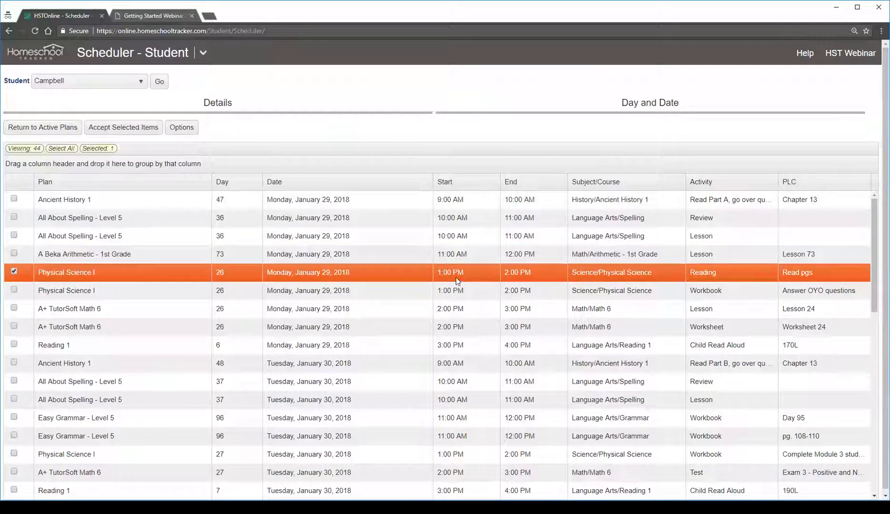
pyautogui.click(512, 289)
pyautogui.click(392, 350)
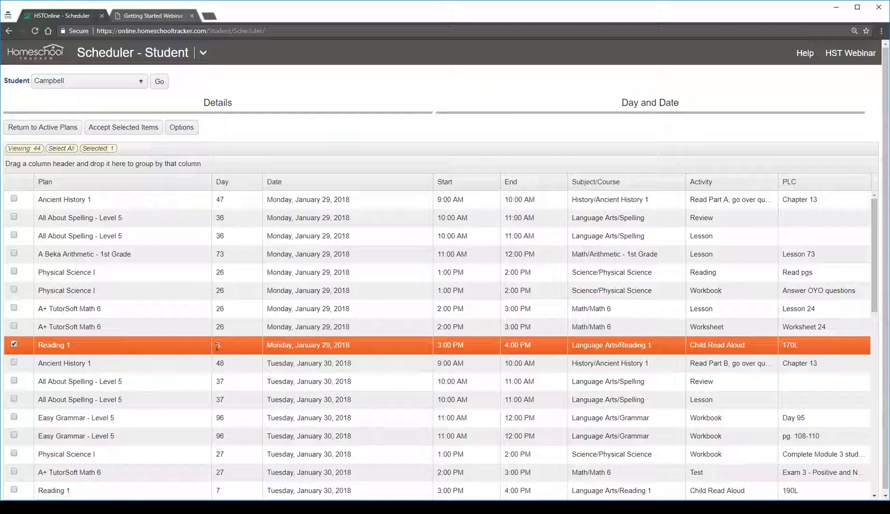
# Select all of the previewed lessons and accept them into the student's schedule
pyautogui.click(296, 369)
pyautogui.click(280, 488)
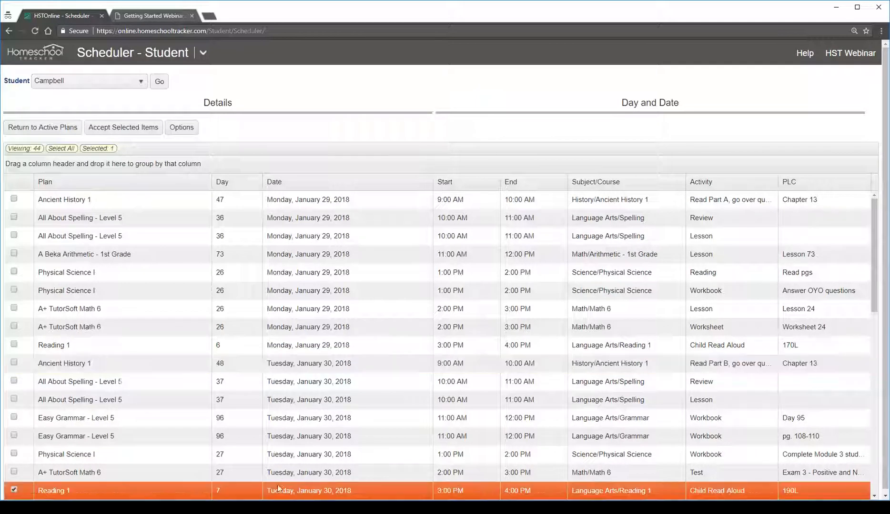
pyautogui.click(509, 297)
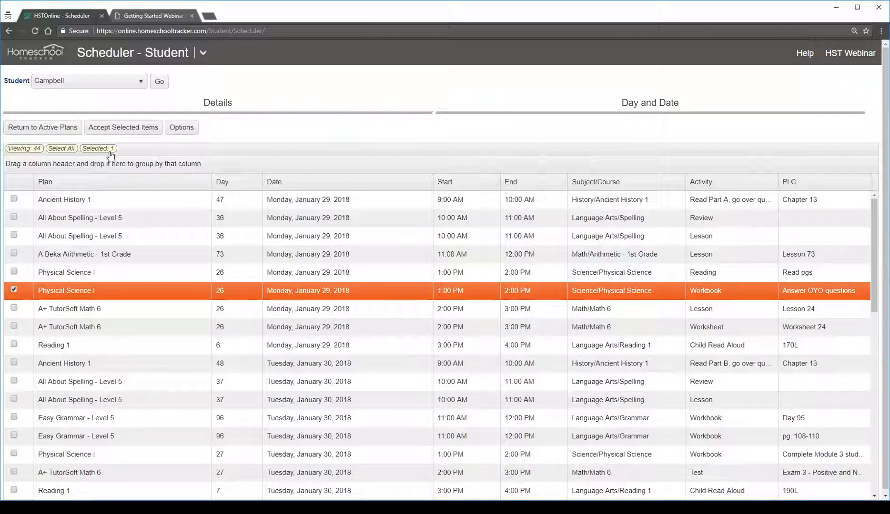
pyautogui.click(61, 148)
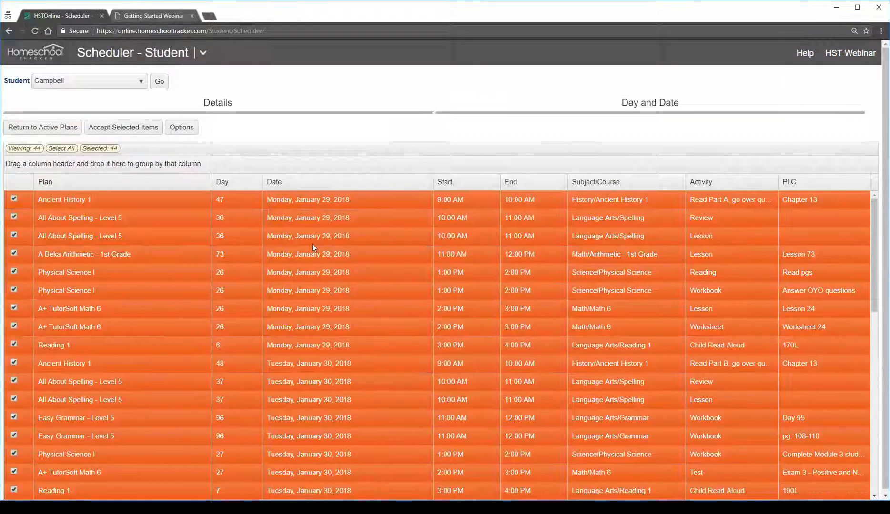
pyautogui.click(129, 128)
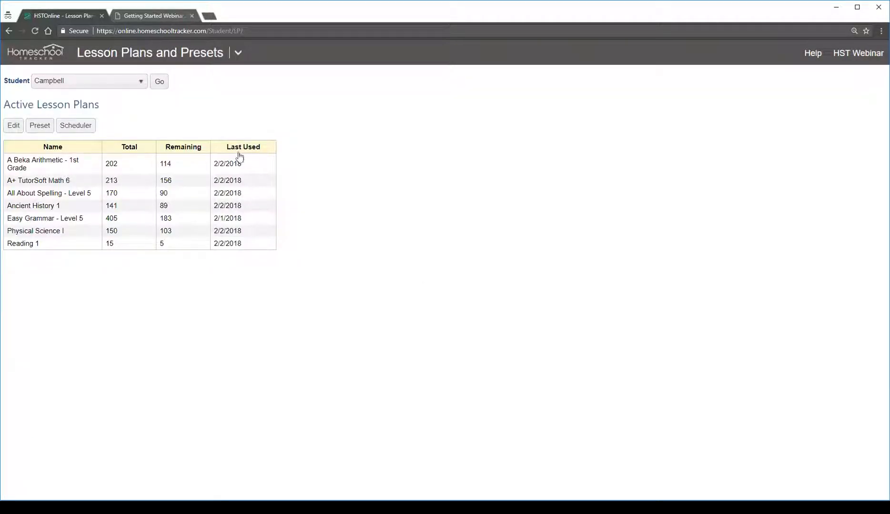
# Open the Agenda's Calendar View and show the week of January 28 to February 3, 2018
pyautogui.click(238, 53)
pyautogui.click(93, 100)
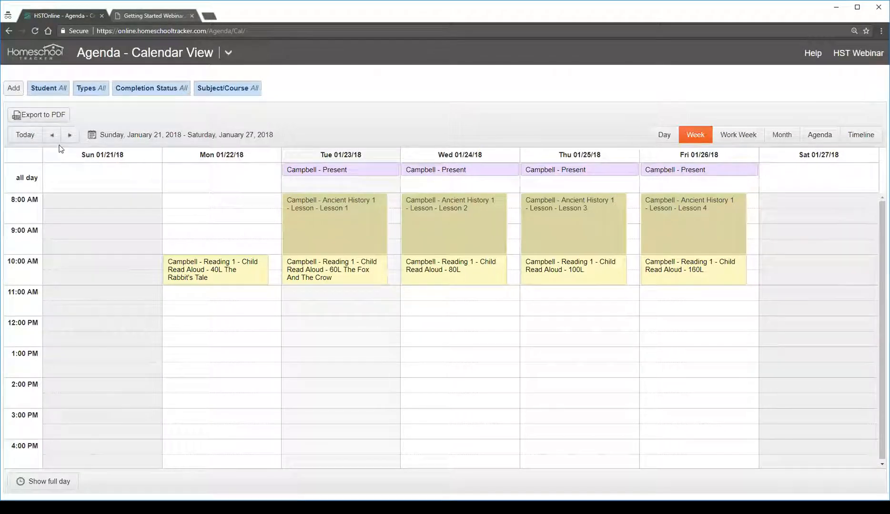
pyautogui.click(70, 135)
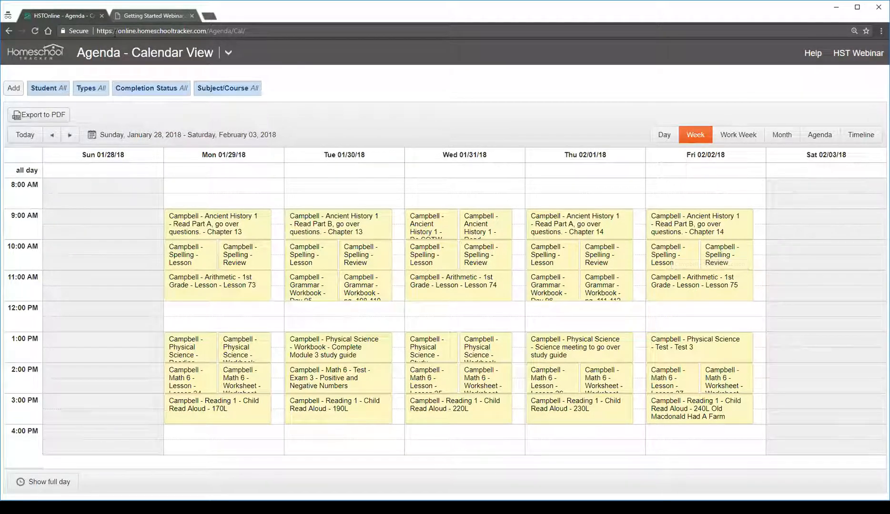
# Switch to the Getting Started Webinar slides and advance from Lesson Plans to the Reports slide
pyautogui.click(133, 13)
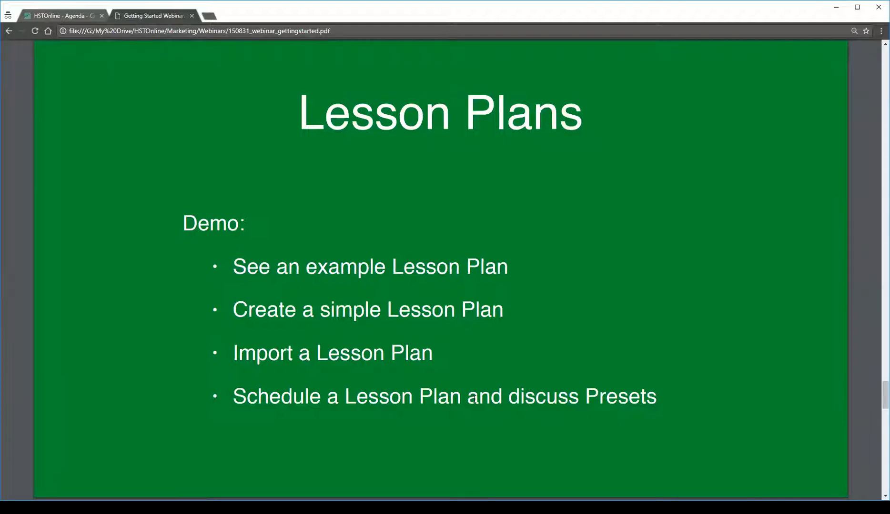
pyautogui.scroll(-9, 369, 322)
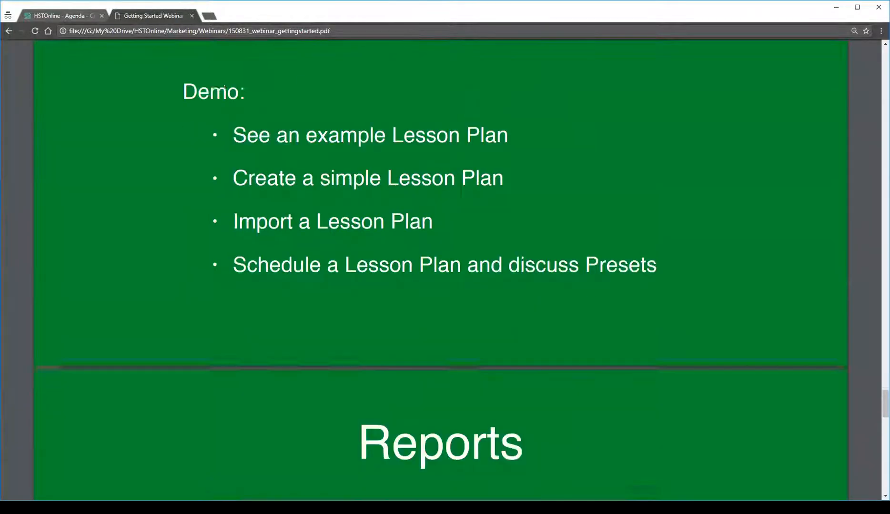
pyautogui.scroll(-1, 354, 315)
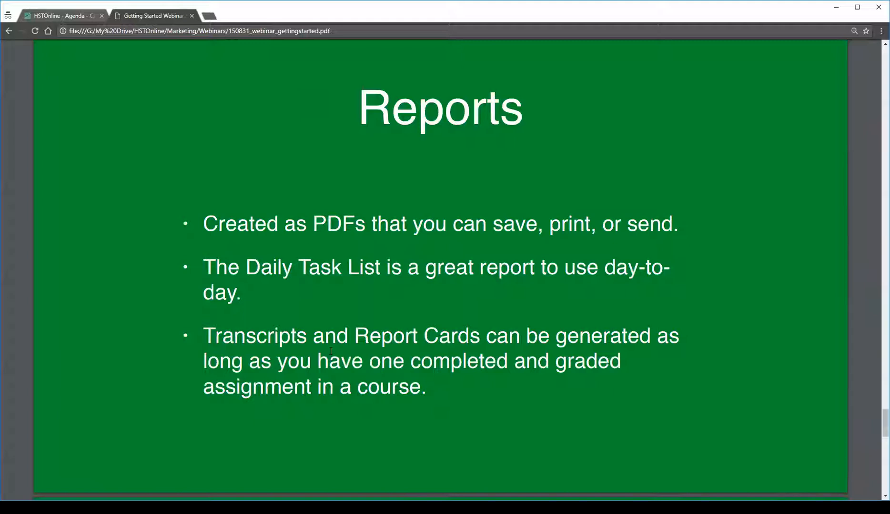
# Return to Homeschool Tracker, open the Daily Task List report and set its date range to 1/29/2018 through 2/2/2018
pyautogui.click(57, 14)
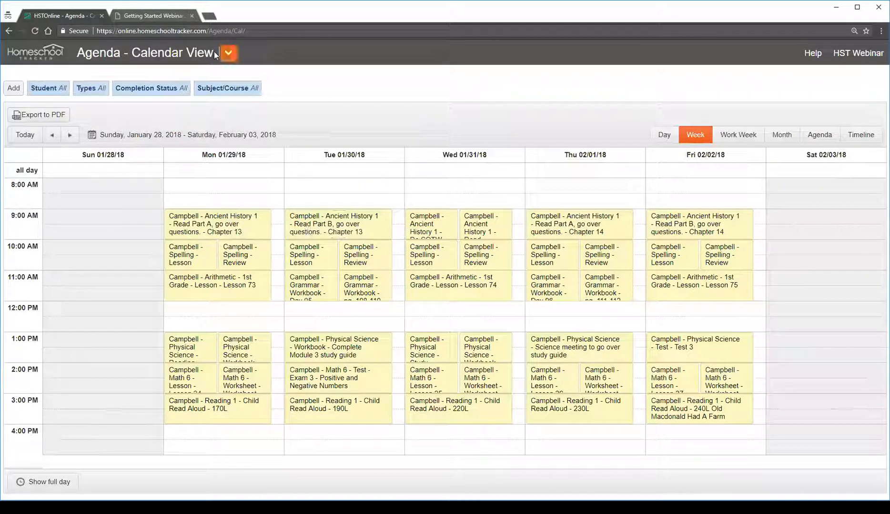
pyautogui.click(228, 53)
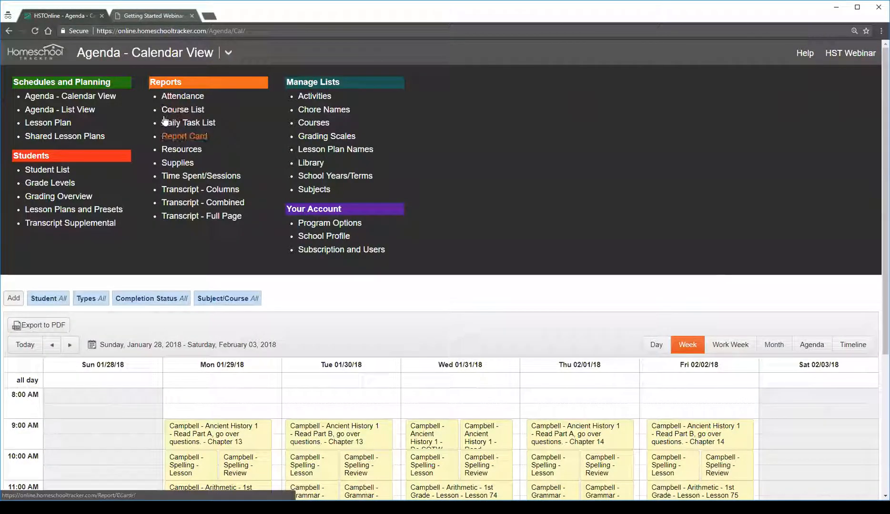
pyautogui.click(200, 126)
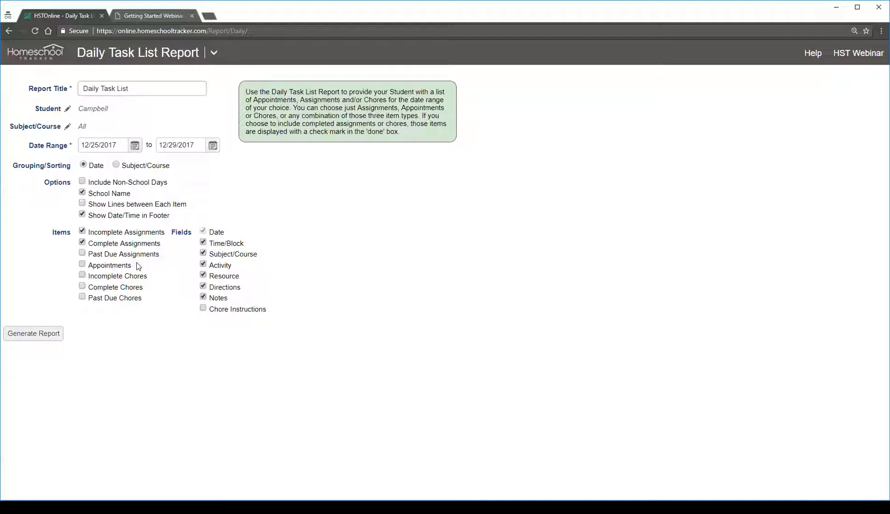
pyautogui.click(135, 148)
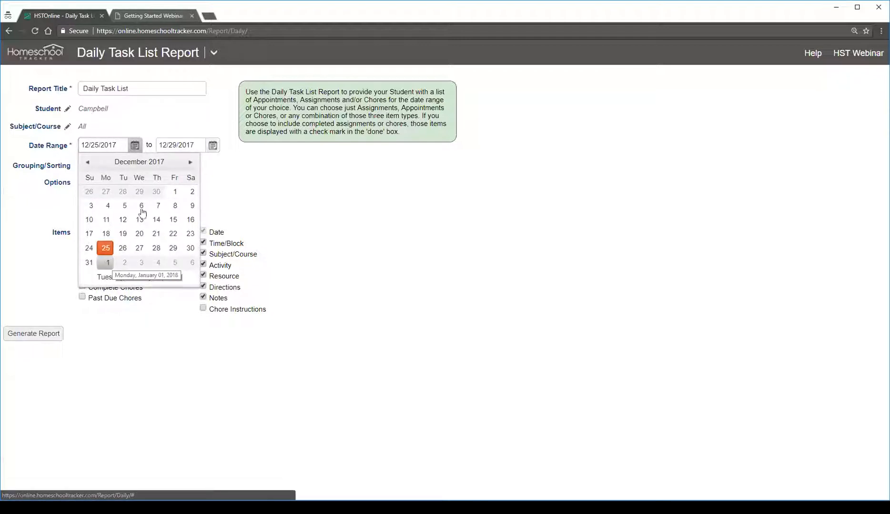
pyautogui.click(190, 163)
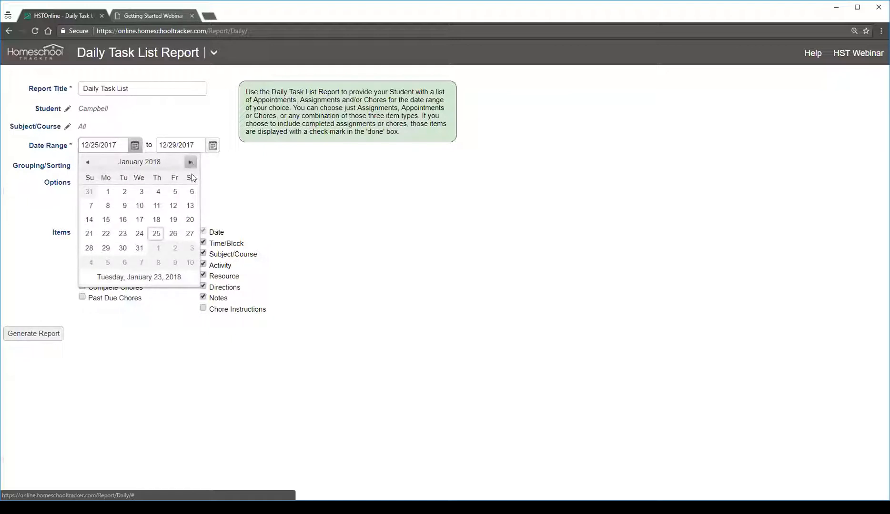
pyautogui.click(105, 248)
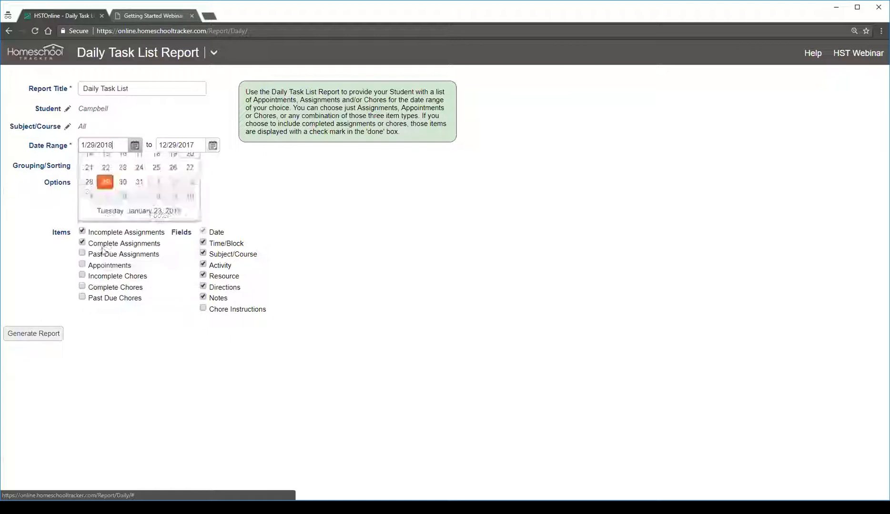
pyautogui.click(213, 146)
pyautogui.click(269, 162)
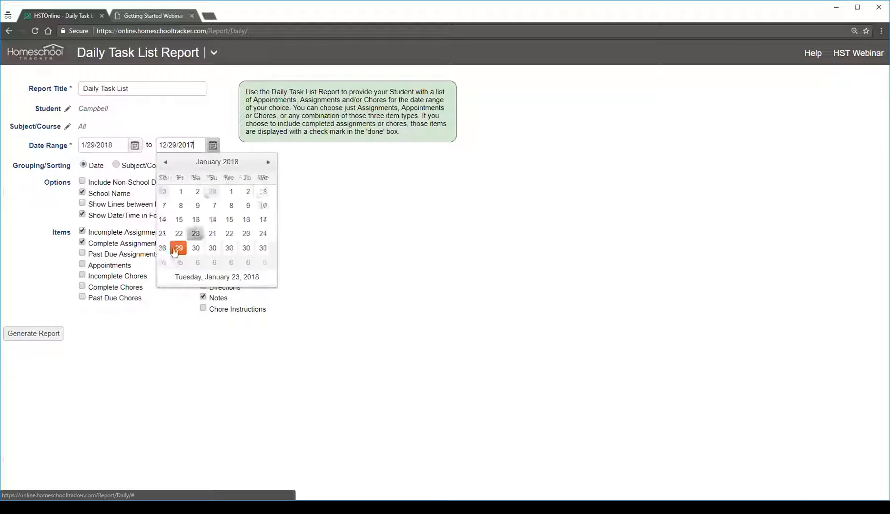
pyautogui.click(246, 249)
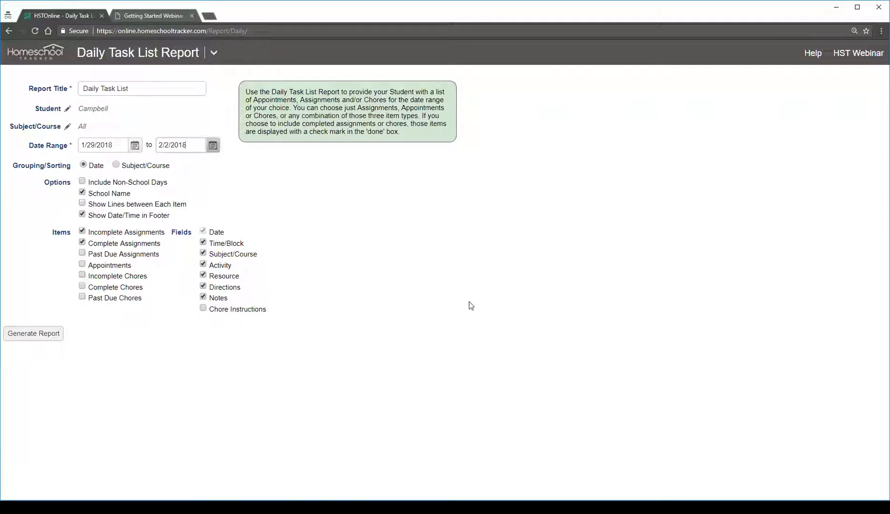
# Generate the Daily Task List report and open the downloaded PDF at a larger, readable size
pyautogui.click(21, 335)
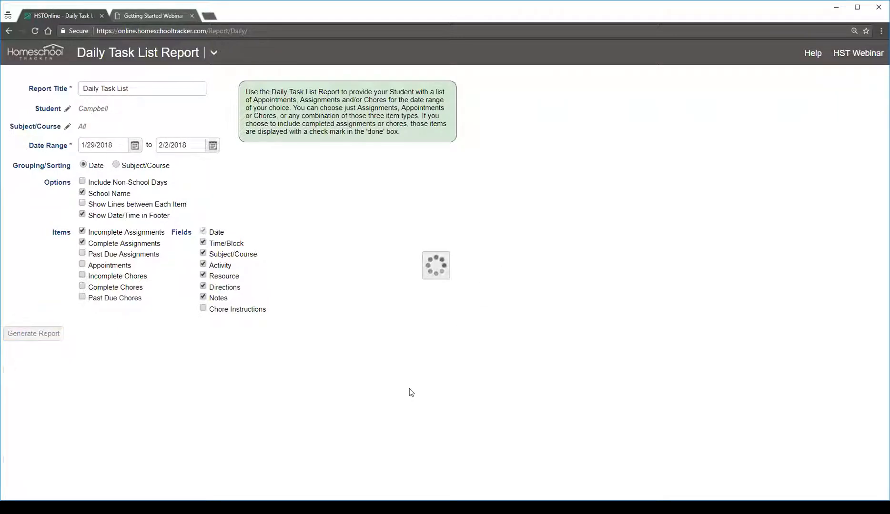
pyautogui.click(109, 333)
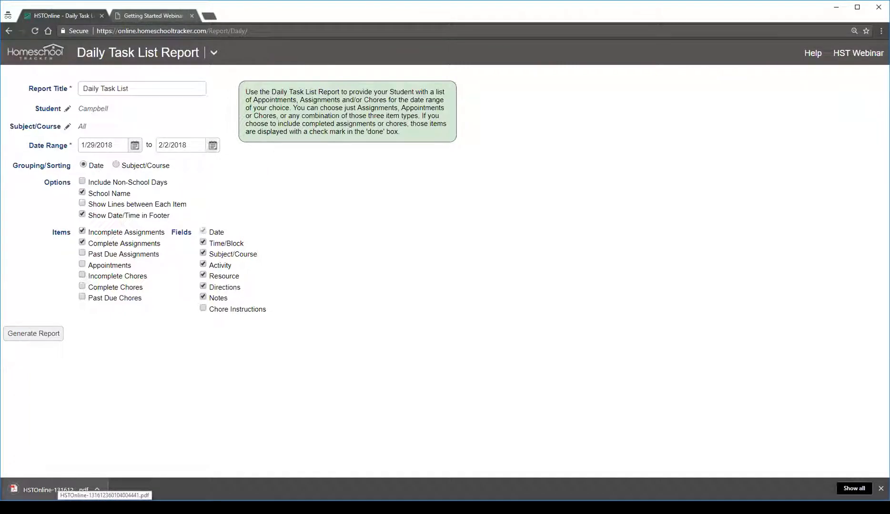
pyautogui.click(56, 489)
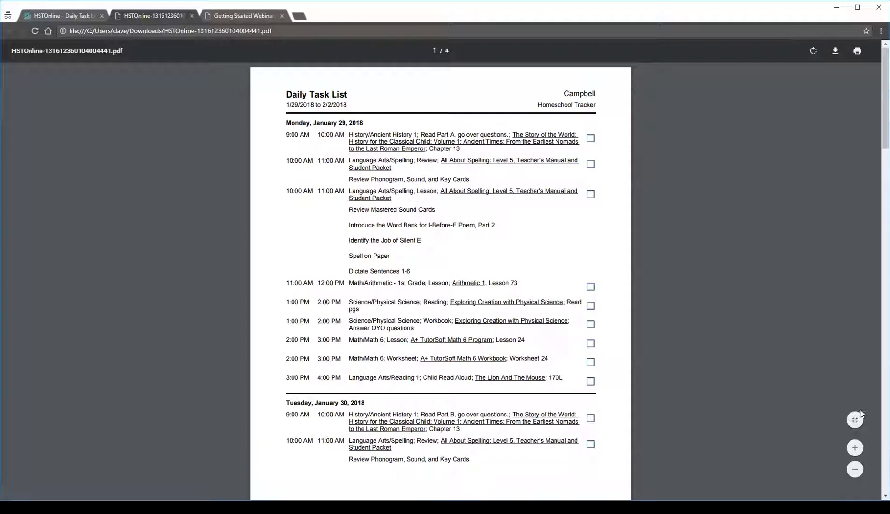
pyautogui.click(855, 448)
pyautogui.click(854, 448)
pyautogui.click(854, 449)
pyautogui.click(854, 448)
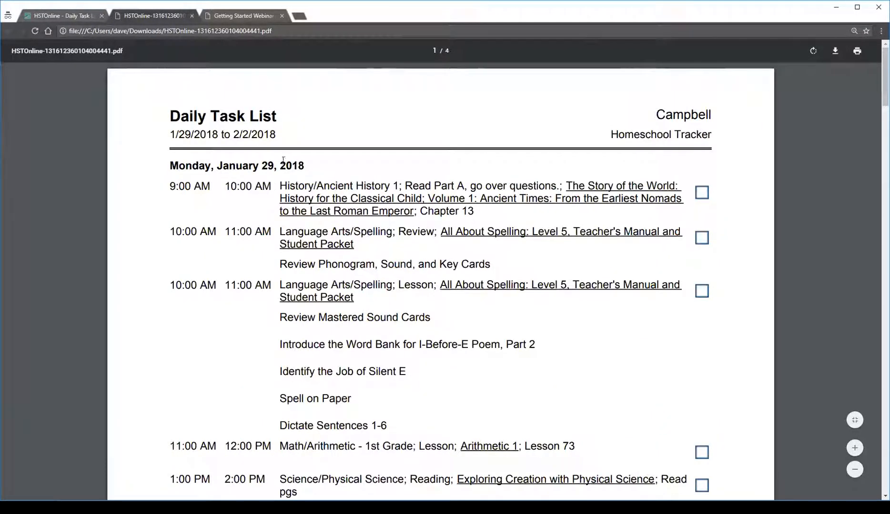
# Examine the Daily Task List PDF through its last page, including the Monday assignments' resources and directions, and return to its beginning
pyautogui.scroll(-2, 475, 178)
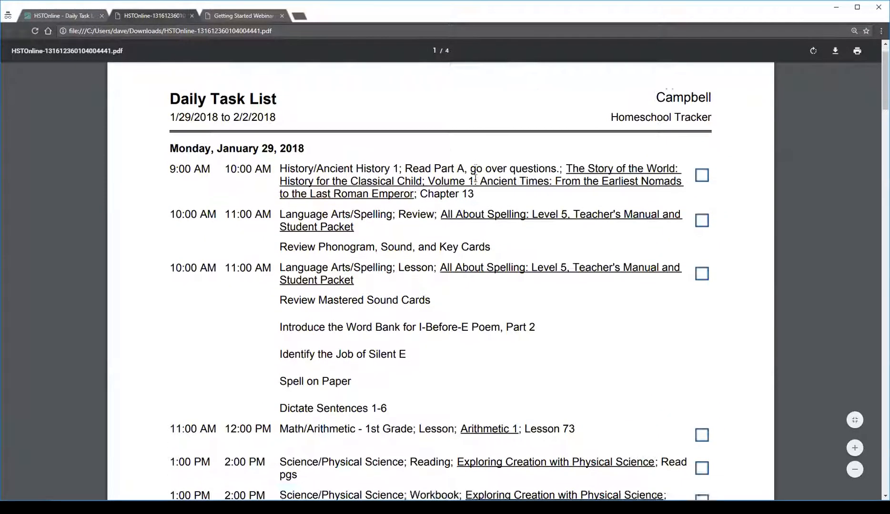
pyautogui.moveTo(193, 88); pyautogui.dragTo(488, 123)
pyautogui.click(489, 117)
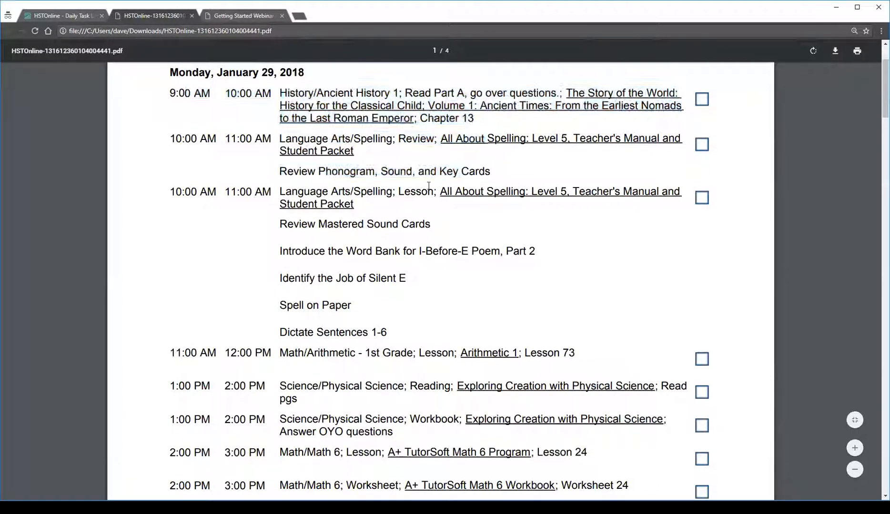
pyautogui.scroll(-10, 429, 188)
pyautogui.moveTo(286, 119); pyautogui.dragTo(492, 196)
pyautogui.click(519, 191)
pyautogui.scroll(-1, 514, 192)
pyautogui.scroll(-10, 512, 193)
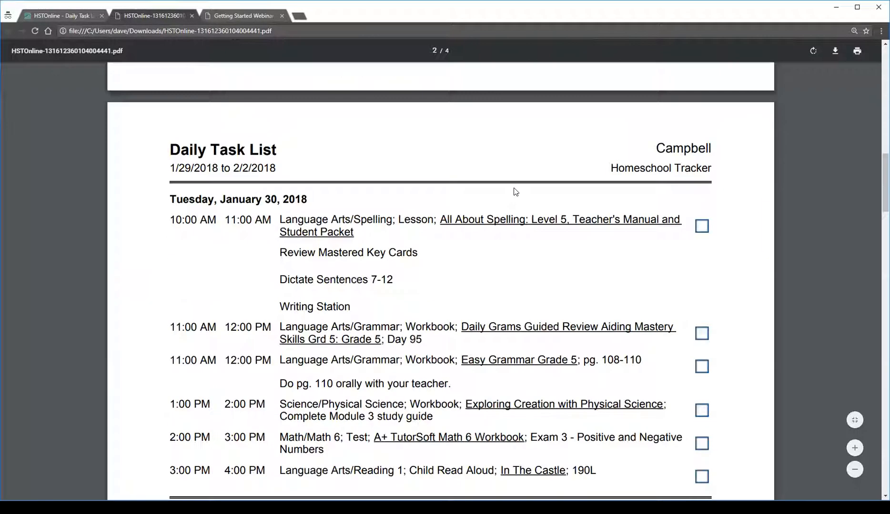
pyautogui.scroll(-8, 514, 187)
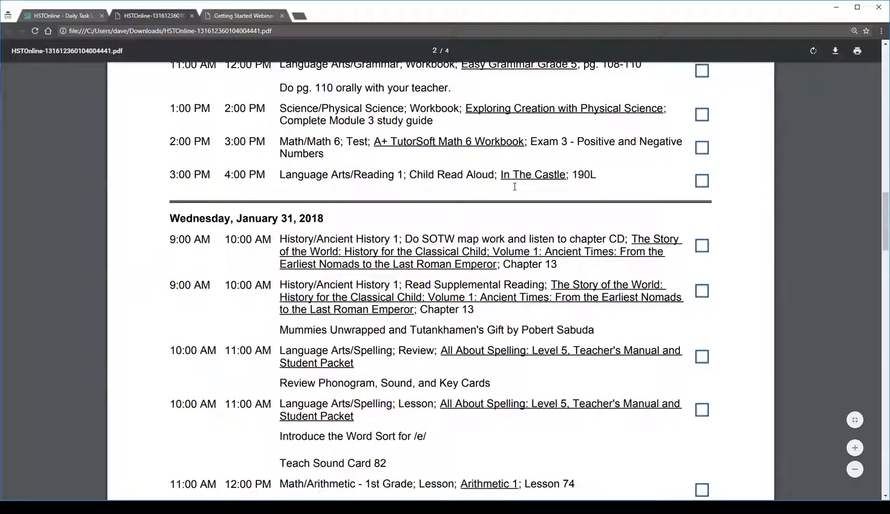
pyautogui.scroll(-20, 515, 188)
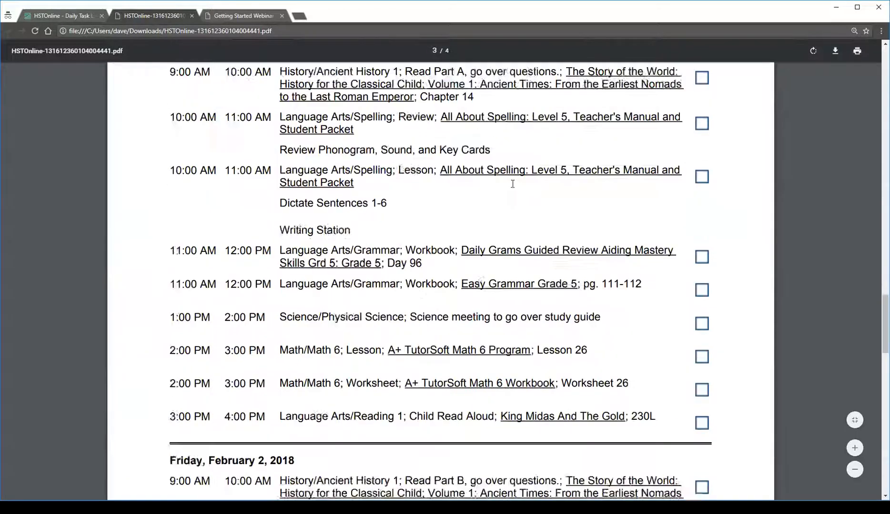
pyautogui.scroll(-6, 512, 187)
pyautogui.scroll(15, 537, 214)
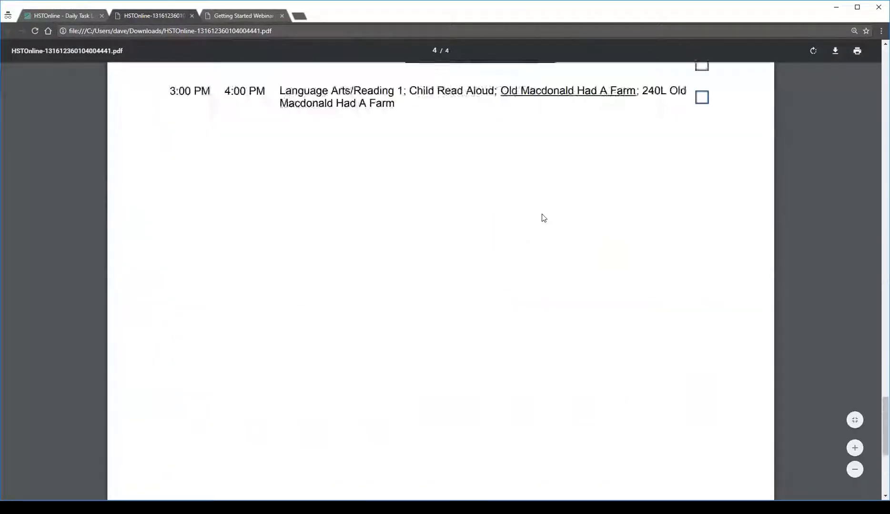
pyautogui.scroll(2, 534, 217)
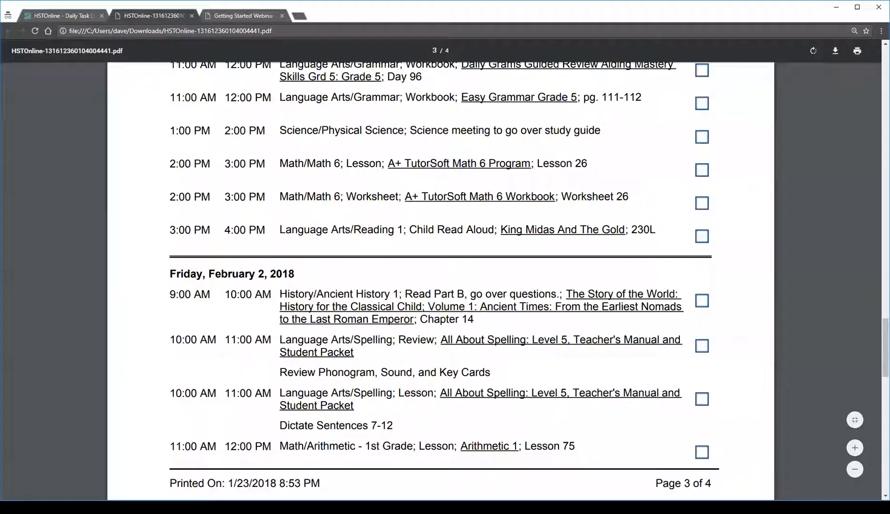
pyautogui.scroll(-8, 441, 281)
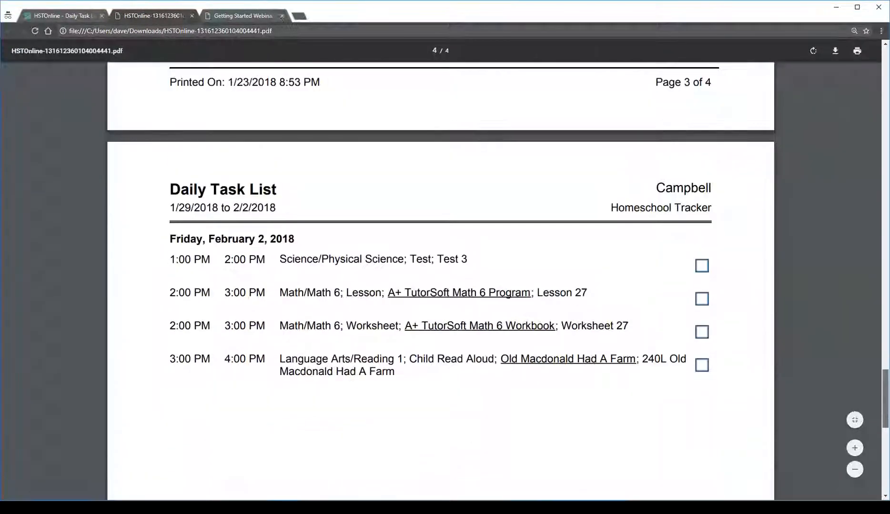
pyautogui.scroll(7, 441, 281)
pyautogui.scroll(20, 441, 281)
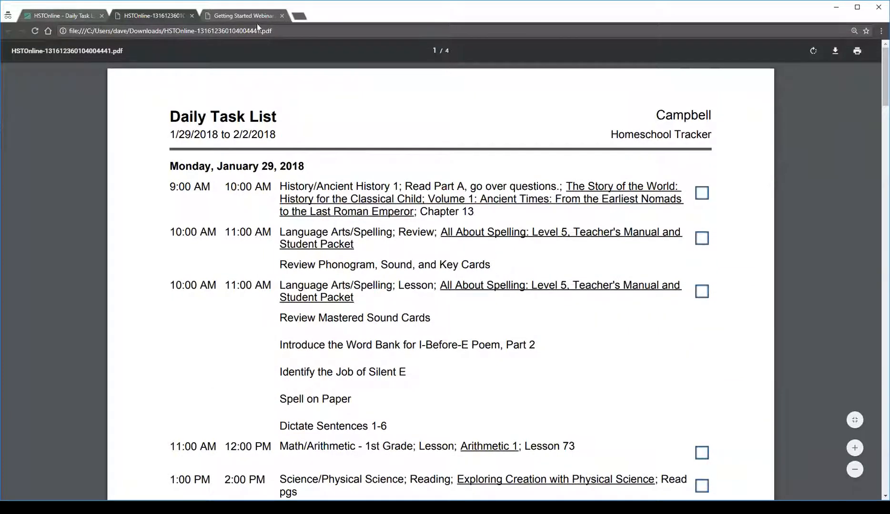
# Switch back to the Getting Started Webinar slides and advance to the Workflows slide
pyautogui.click(244, 17)
pyautogui.scroll(-4, 417, 322)
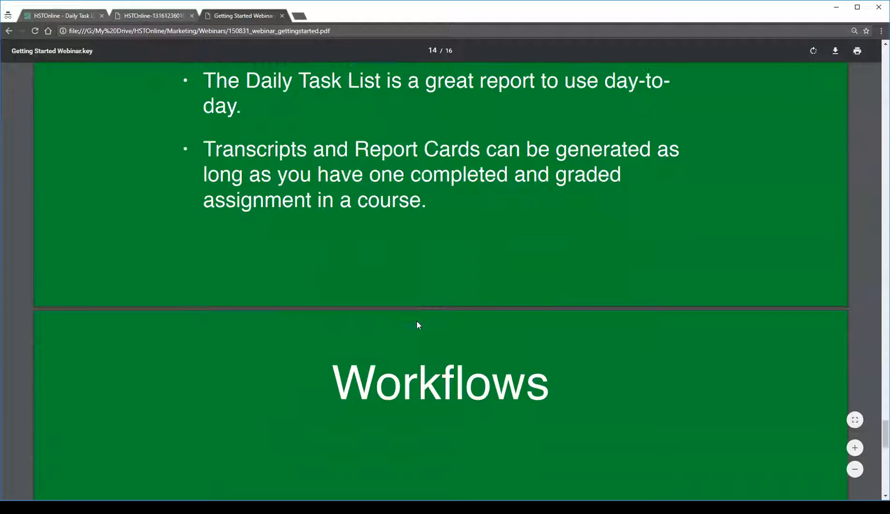
pyautogui.scroll(-6, 414, 321)
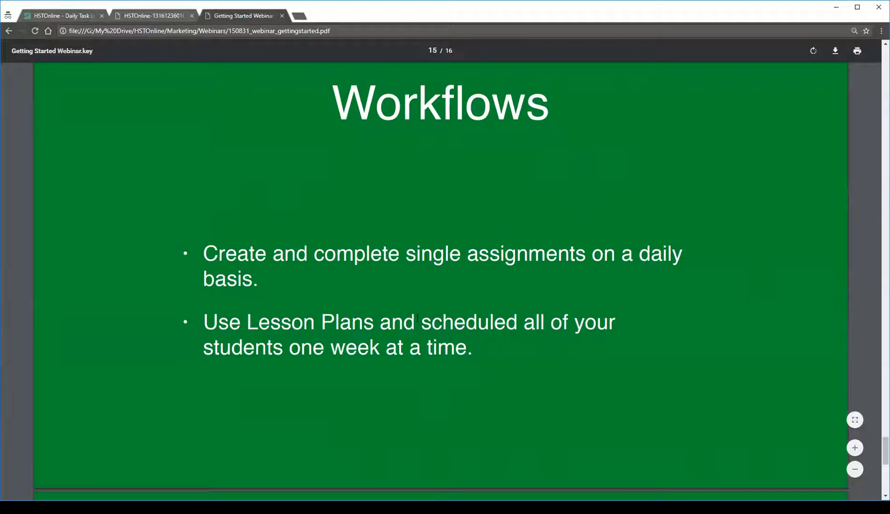
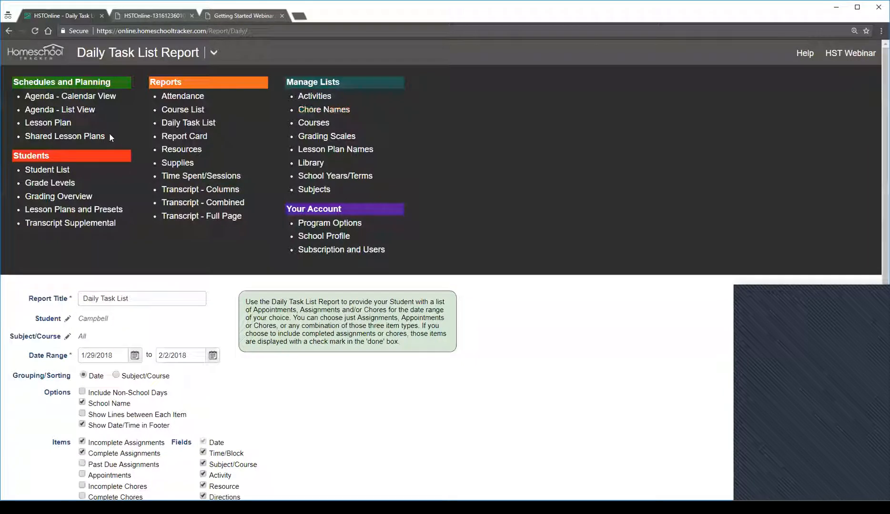
# Open the Agenda's Calendar View and bring up Monday 1/29/2018's Ancient History 1 assignment for editing
pyautogui.click(83, 101)
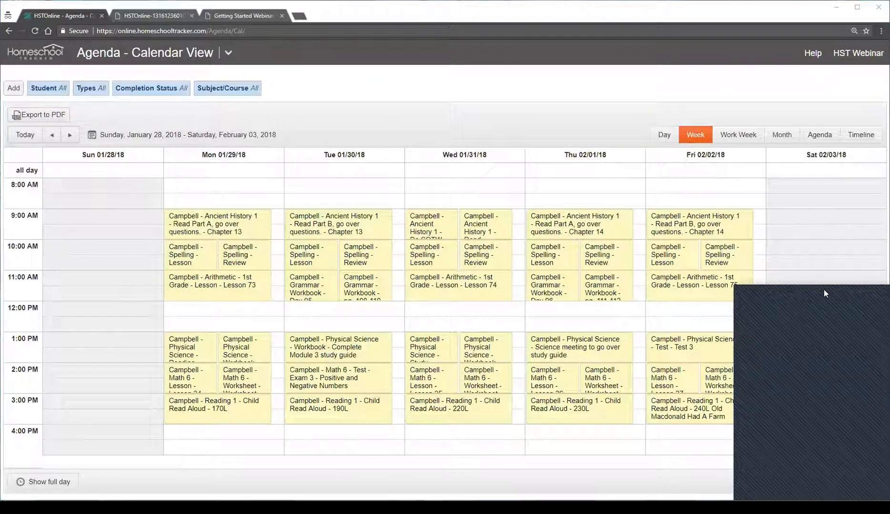
pyautogui.click(233, 230)
pyautogui.click(582, 347)
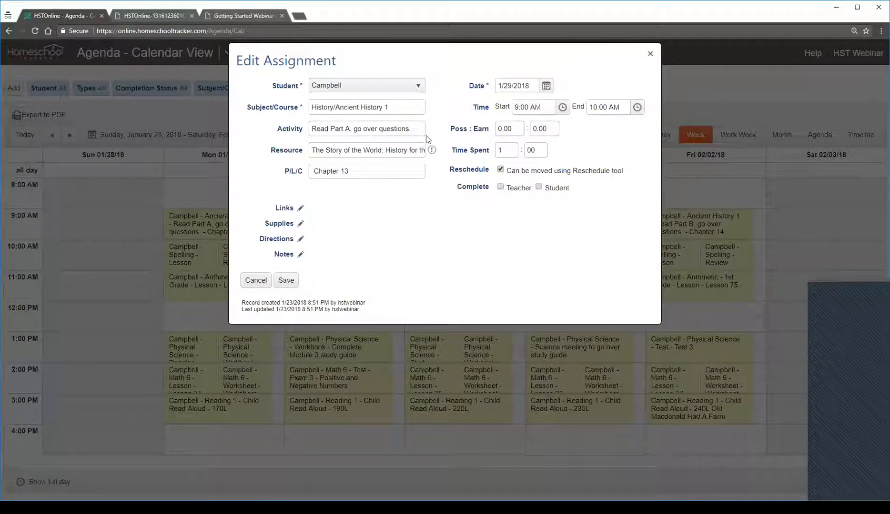
pyautogui.click(301, 210)
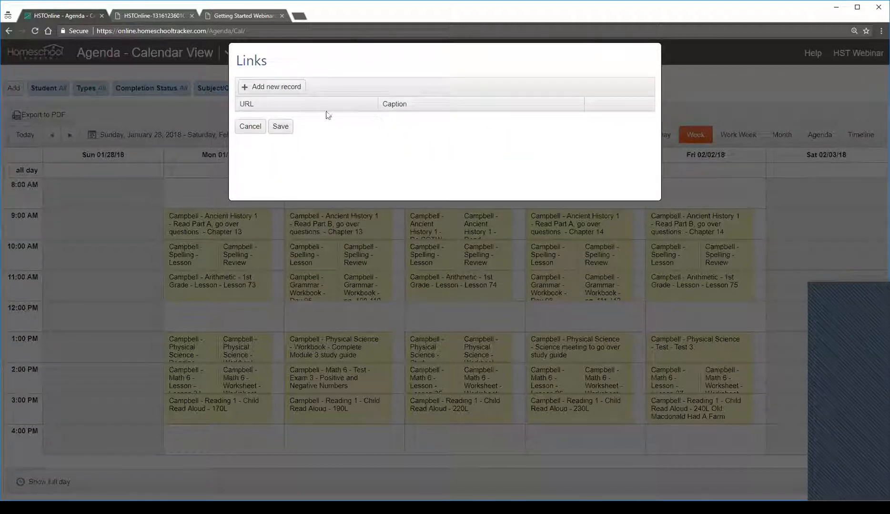
pyautogui.click(272, 88)
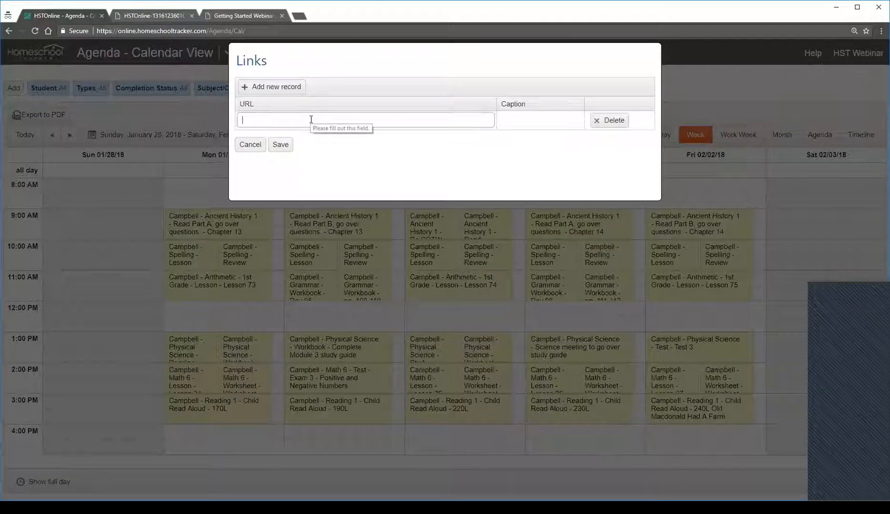
pyautogui.write('htt')
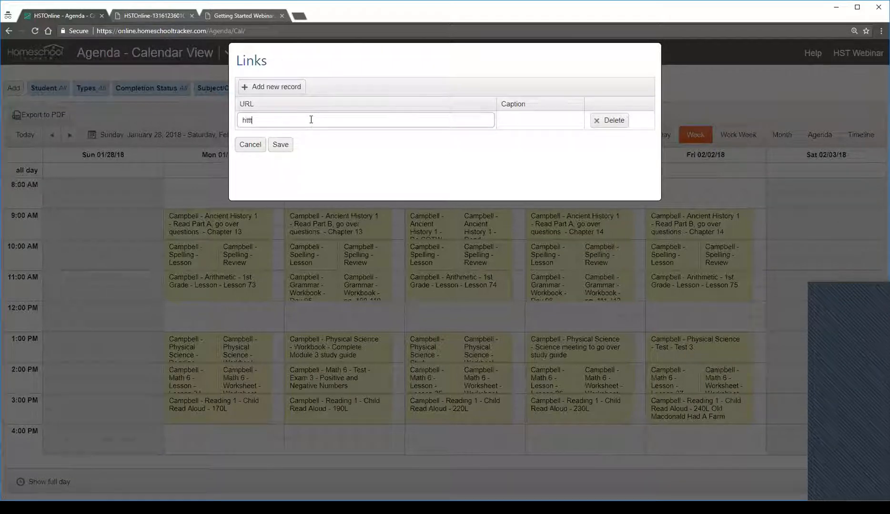
pyautogui.write('p://www.google.com')
pyautogui.click(533, 122)
pyautogui.write('Google')
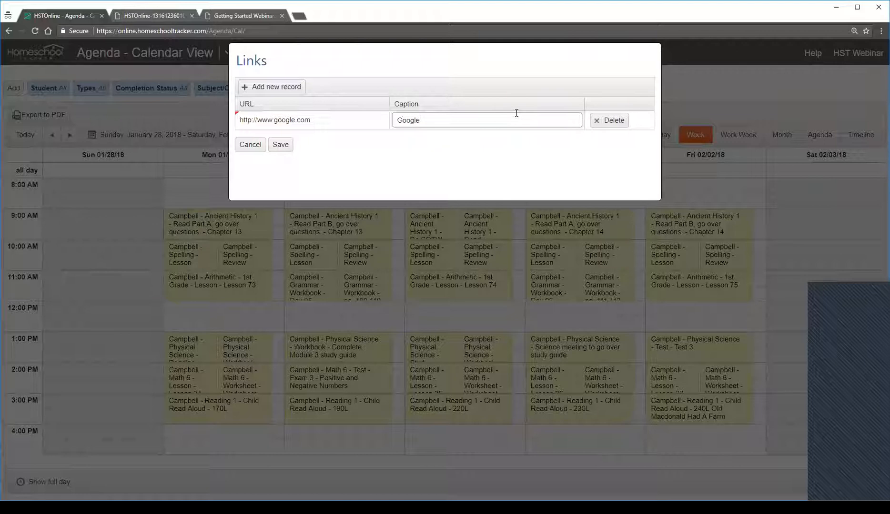
pyautogui.click(281, 144)
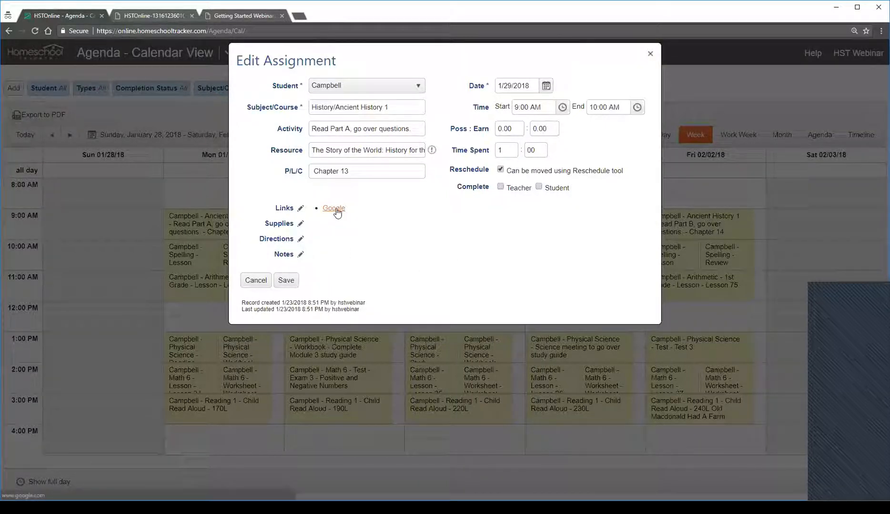
# Test the assignment's Google link, return to the assignment, and close it without saving
pyautogui.click(335, 212)
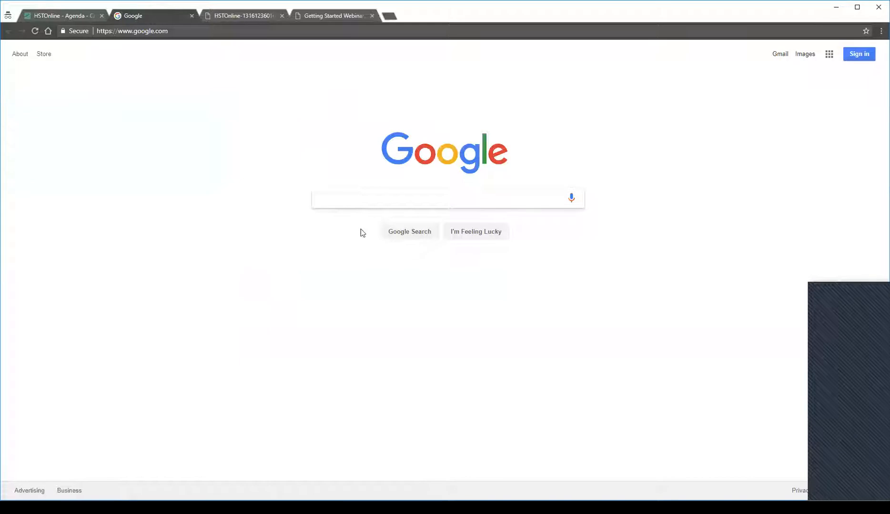
pyautogui.click(192, 17)
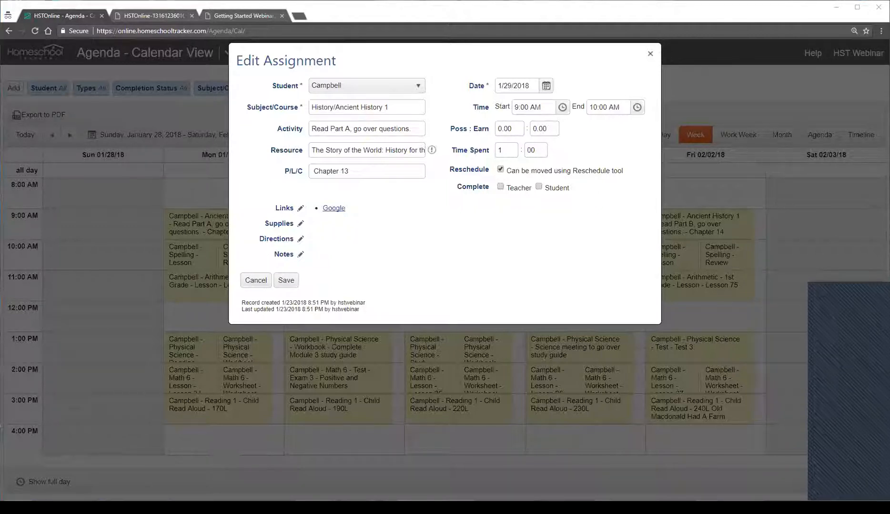
pyautogui.click(649, 54)
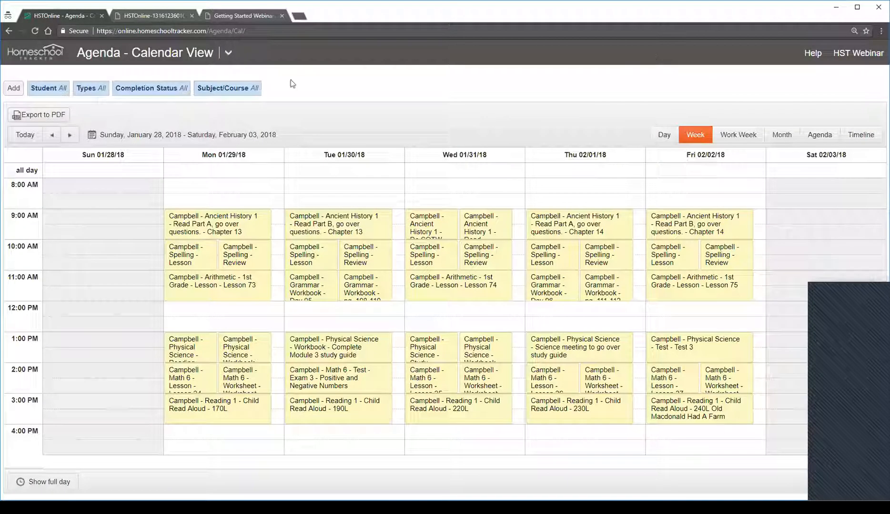
# Reload the Agenda's Calendar View and start adding multiple assignments
pyautogui.click(229, 54)
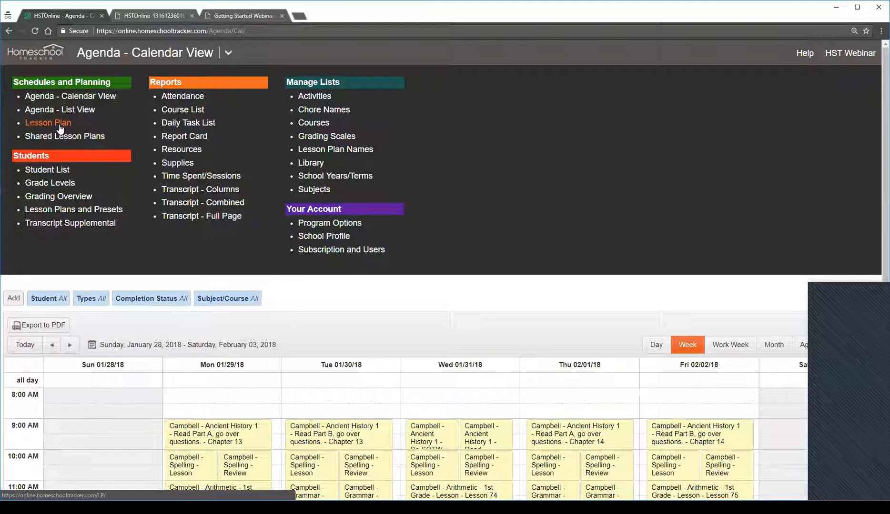
pyautogui.click(79, 96)
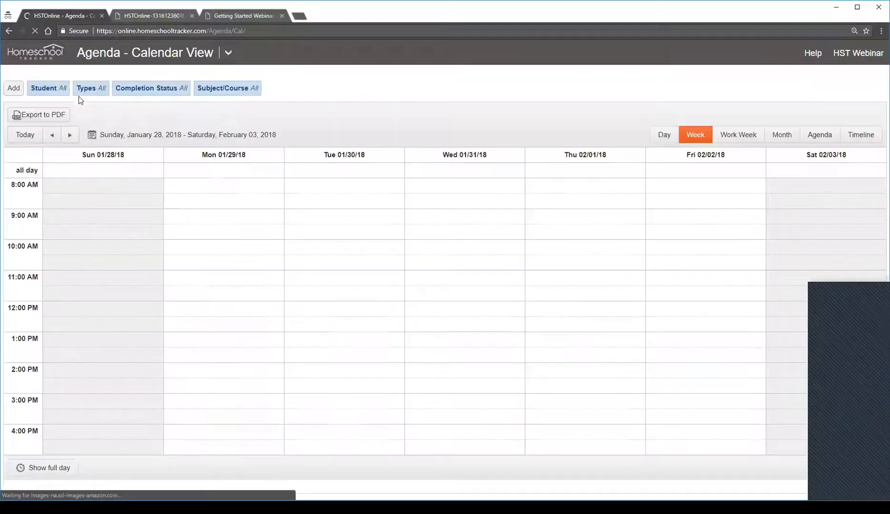
pyautogui.click(18, 89)
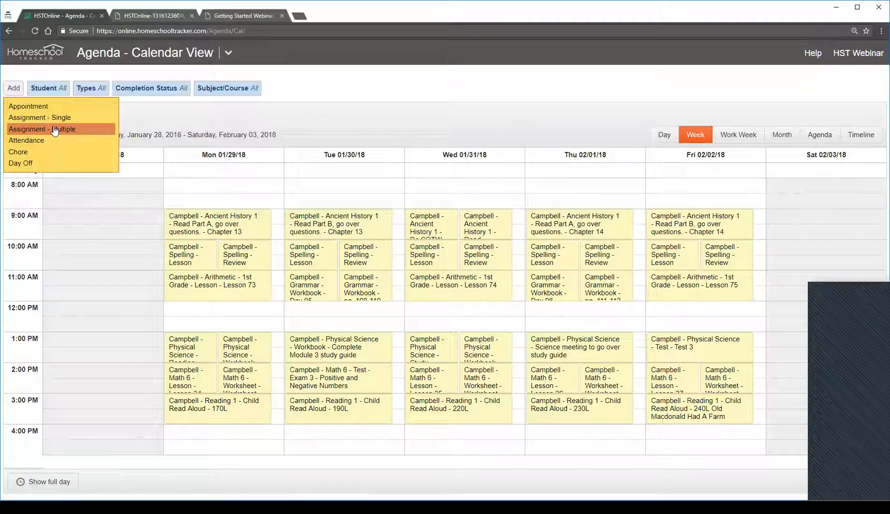
pyautogui.click(56, 131)
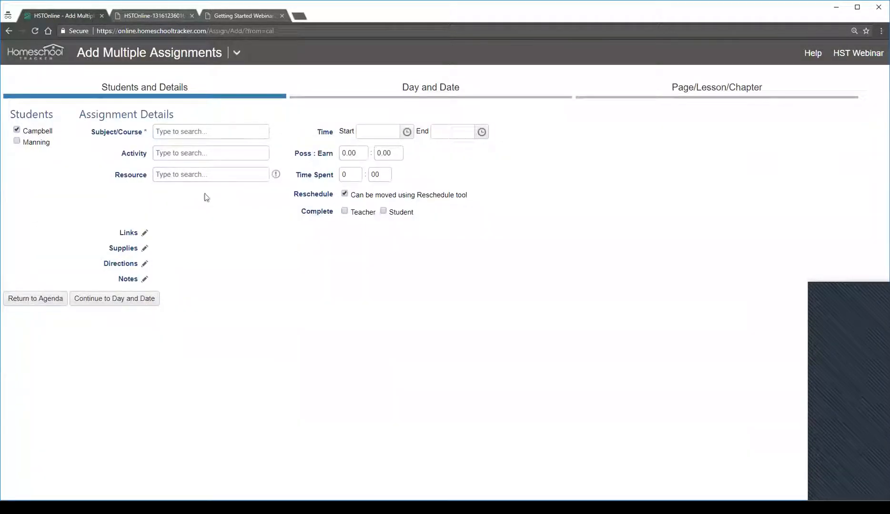
# Set the assignment details to course History/Ancient History 1, activity Lesson, and resource All About Spelling Level 7 Teacher's Manual
pyautogui.click(180, 132)
pyautogui.click(207, 165)
pyautogui.click(203, 153)
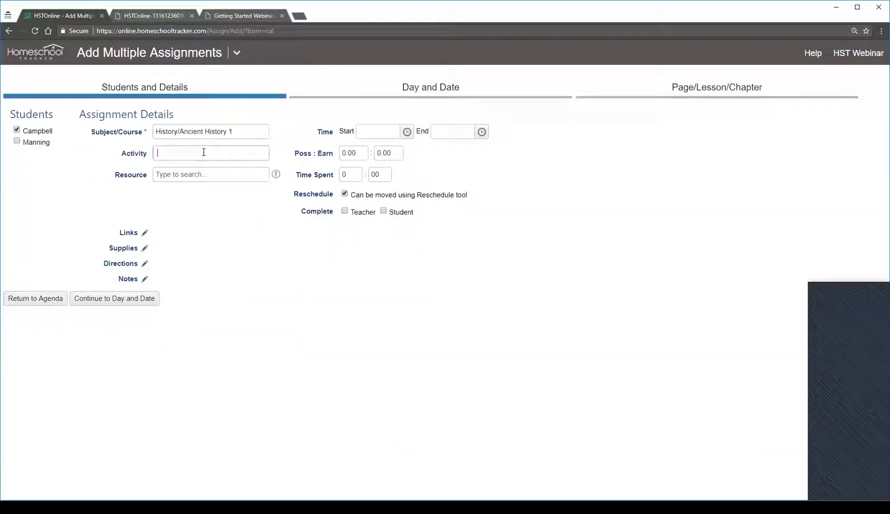
pyautogui.click(197, 152)
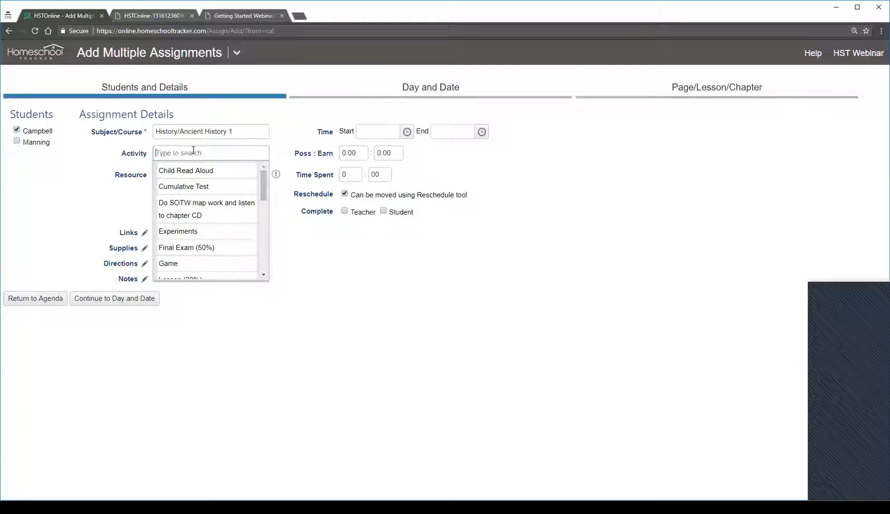
pyautogui.write('Lesson')
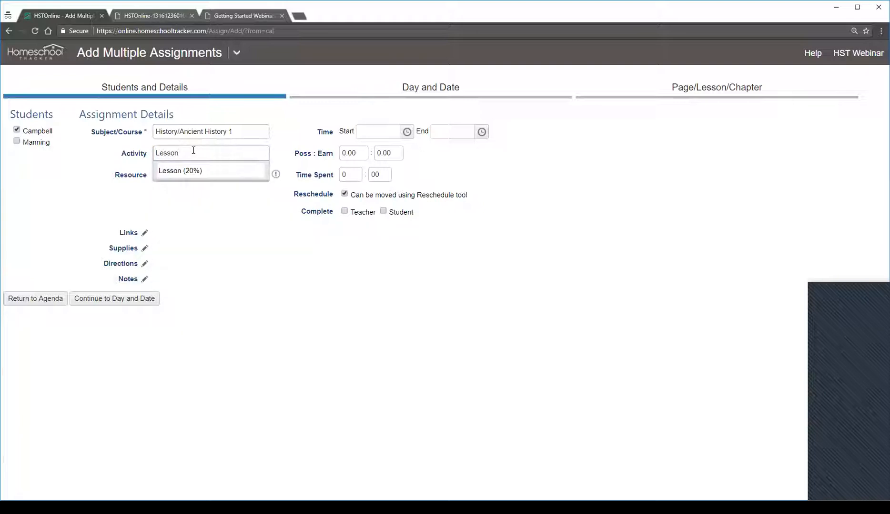
pyautogui.click(224, 171)
pyautogui.click(189, 175)
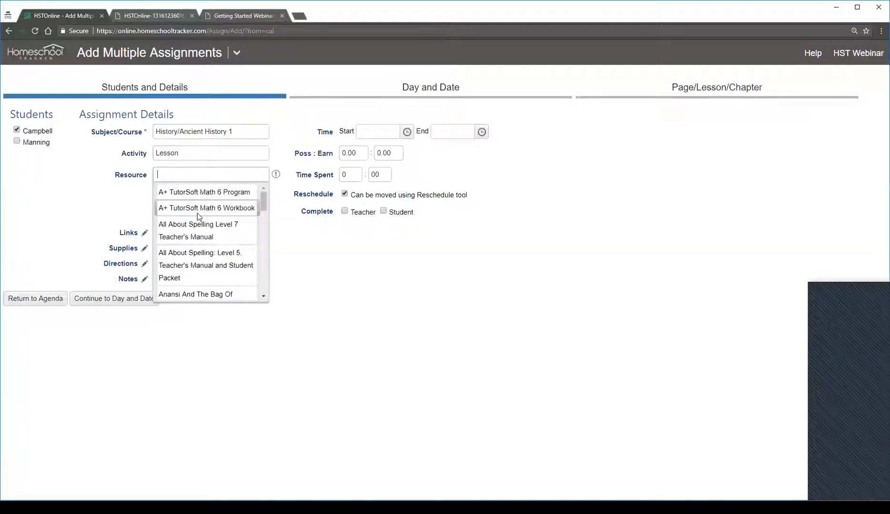
pyautogui.click(224, 234)
# Continue to the day and date options, choose a Daily schedule, and proceed to the Page/Lesson/Chapter options
pyautogui.click(103, 307)
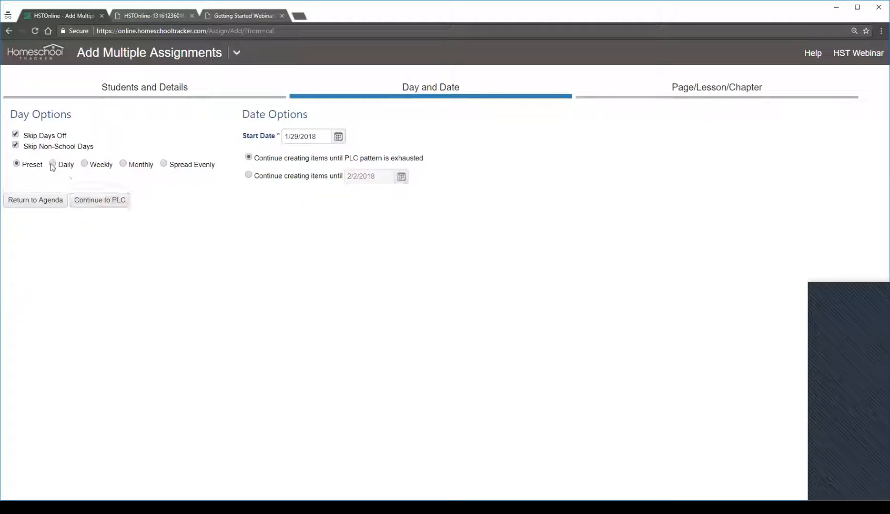
pyautogui.click(52, 164)
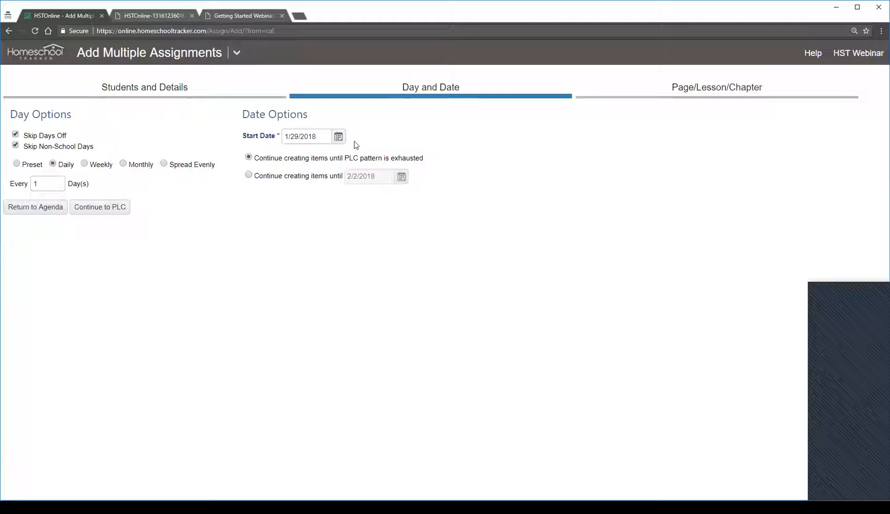
pyautogui.moveTo(349, 157); pyautogui.dragTo(301, 177)
pyautogui.click(110, 210)
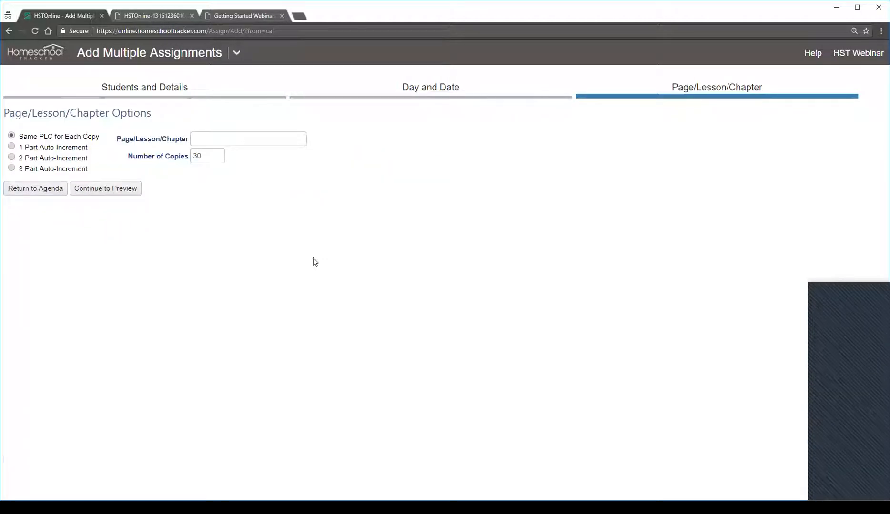
# Look at the Same PLC for Each Copy and 1 Part Auto-Increment options
pyautogui.click(78, 188)
pyautogui.moveTo(34, 136); pyautogui.dragTo(96, 136)
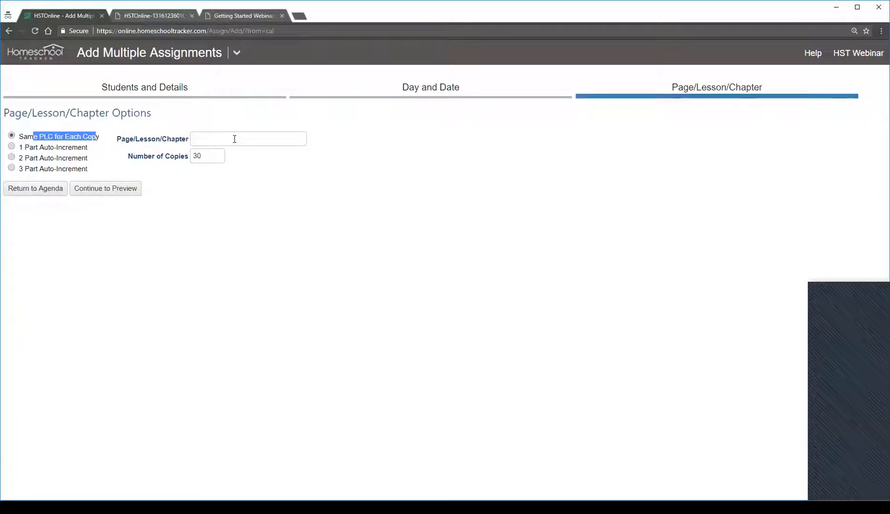
pyautogui.click(67, 148)
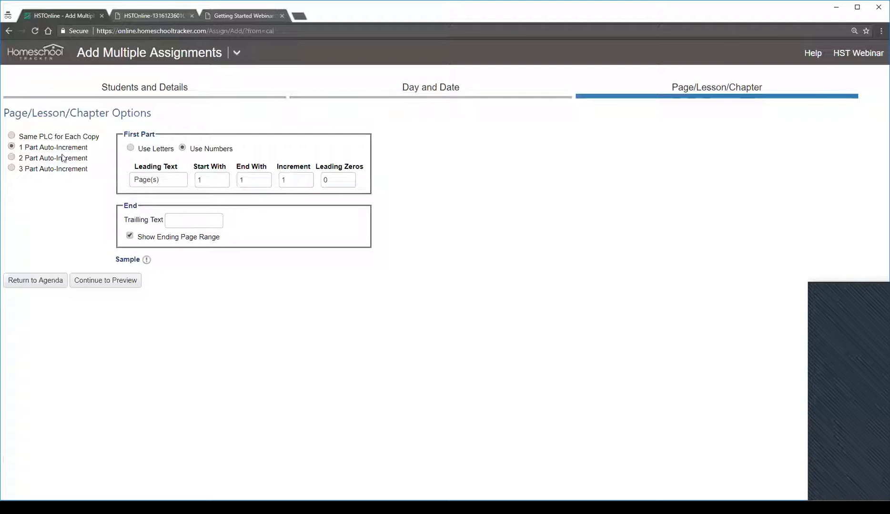
# Choose 2 Part Auto-Increment and set the first part's leading text to Lesson, ending with 5
pyautogui.click(63, 161)
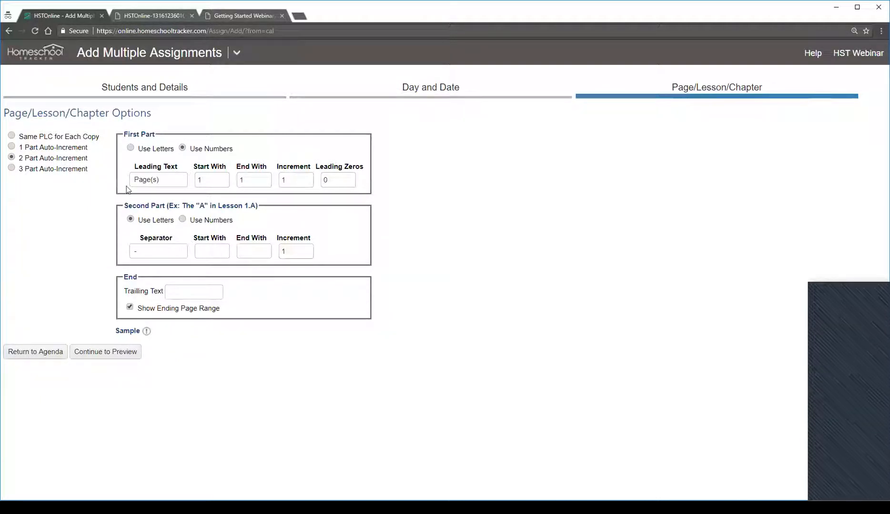
pyautogui.moveTo(166, 180); pyautogui.dragTo(115, 181)
pyautogui.write('Lesson')
pyautogui.doubleClick(209, 180)
pyautogui.doubleClick(254, 181)
pyautogui.write('5')
# Set the second part of the numbering to run through letters A to C
pyautogui.click(169, 251)
pyautogui.click(224, 254)
pyautogui.write('A')
pyautogui.click(258, 254)
pyautogui.click(452, 307)
pyautogui.click(240, 180)
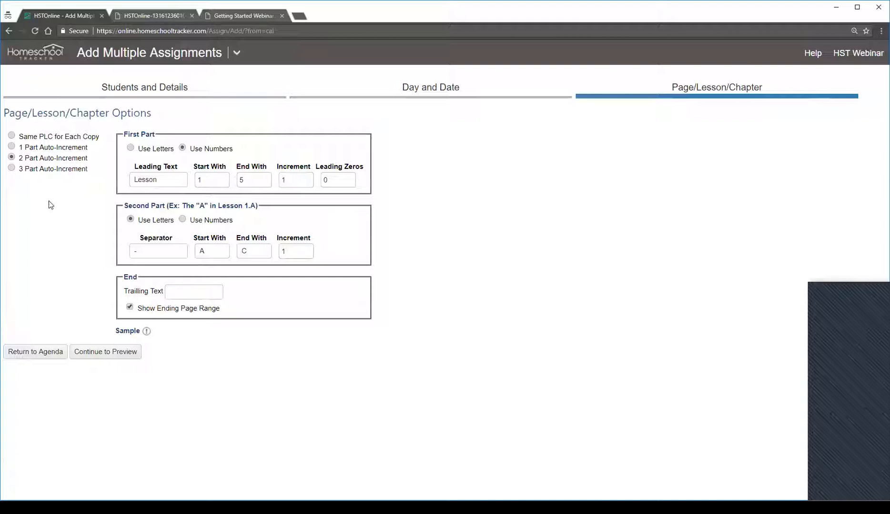
# Switch to 3 Part Auto-Increment, end both the first and third parts with 3, and generate the assignment preview
pyautogui.click(44, 171)
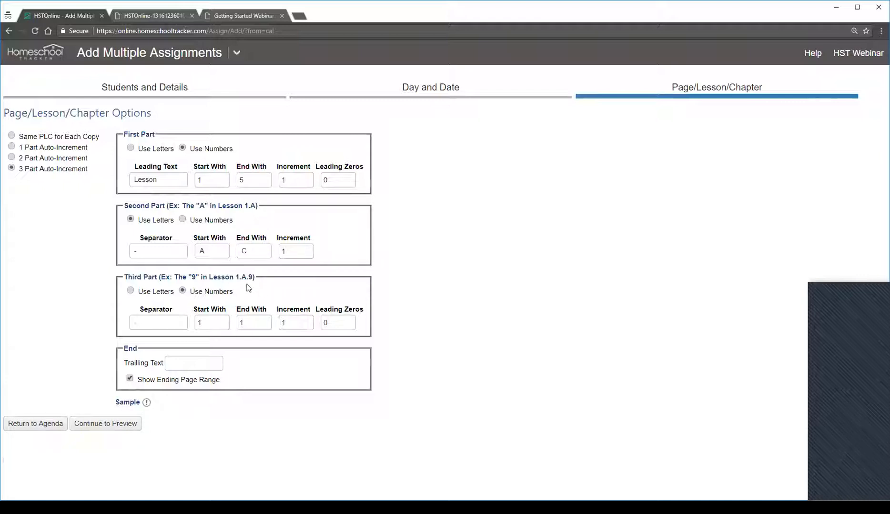
pyautogui.moveTo(235, 277); pyautogui.dragTo(254, 278)
pyautogui.click(287, 272)
pyautogui.doubleClick(247, 181)
pyautogui.write('3')
pyautogui.click(481, 300)
pyautogui.doubleClick(247, 328)
pyautogui.write('3')
pyautogui.click(117, 430)
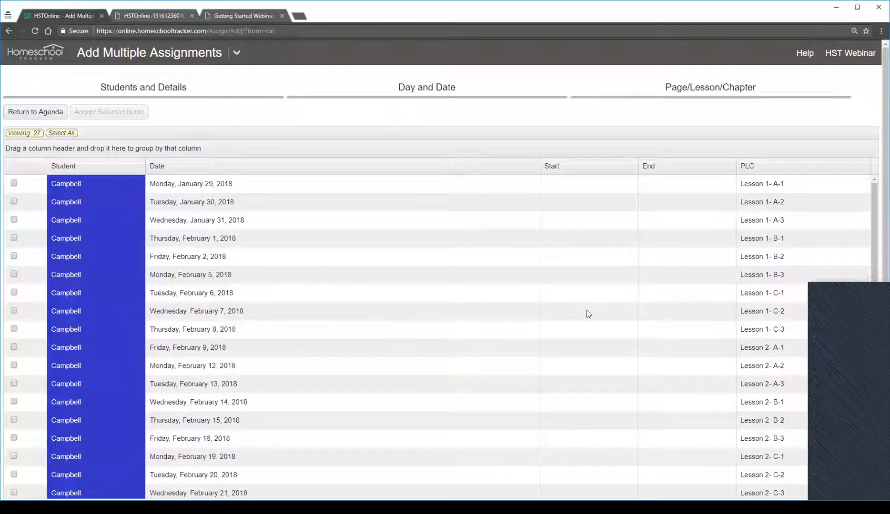
# Examine the previewed assignments' dates and three-part lesson numbering row by row through the end of the list
pyautogui.click(796, 185)
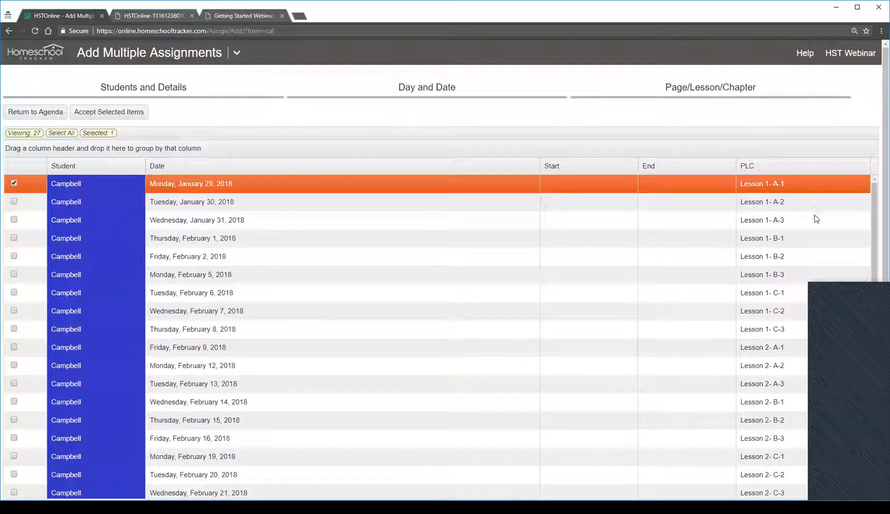
pyautogui.click(785, 202)
pyautogui.click(788, 220)
pyautogui.click(791, 238)
pyautogui.click(788, 260)
pyautogui.click(787, 275)
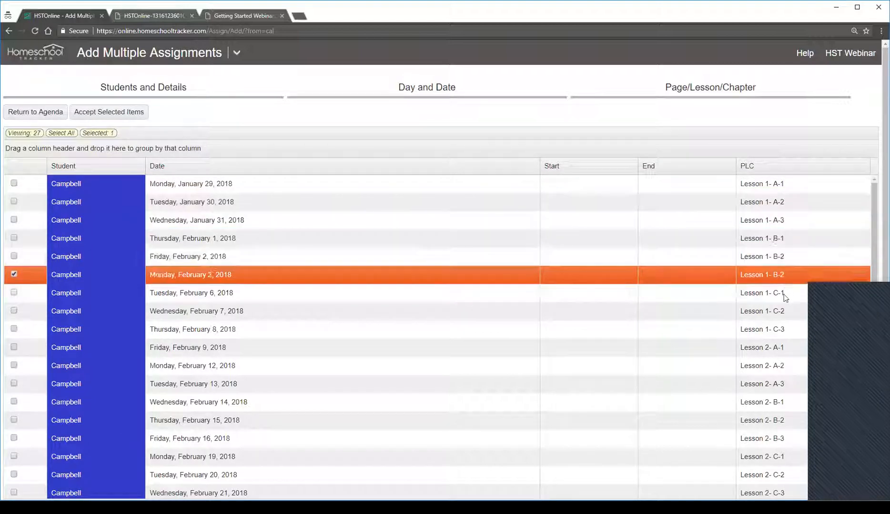
pyautogui.click(775, 293)
pyautogui.click(771, 312)
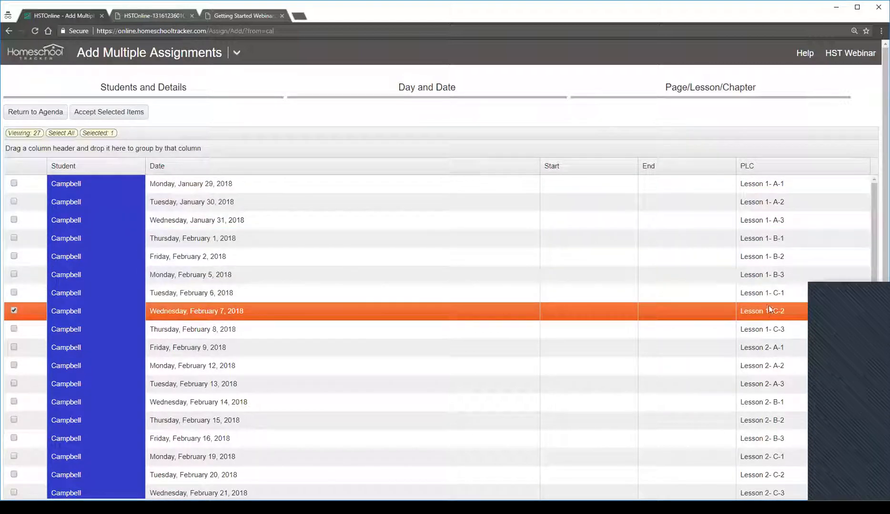
pyautogui.click(754, 294)
pyautogui.click(757, 315)
pyautogui.click(758, 331)
pyautogui.click(757, 352)
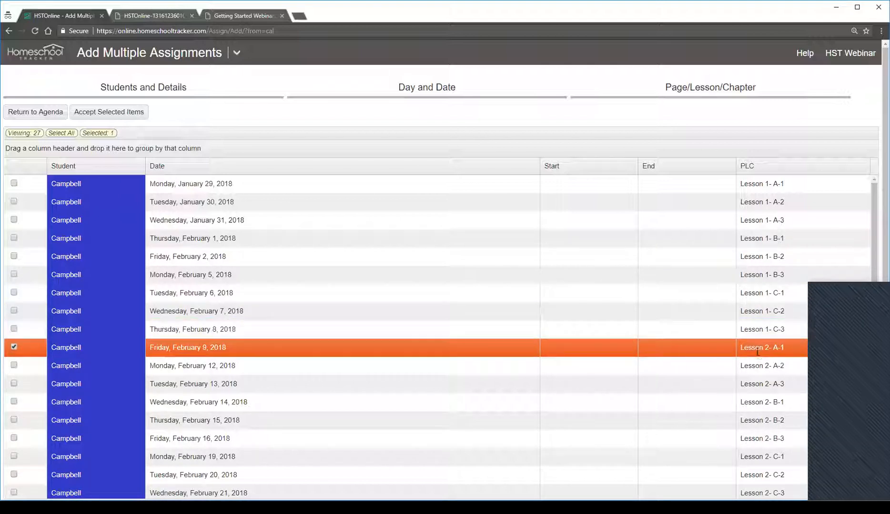
pyautogui.click(756, 366)
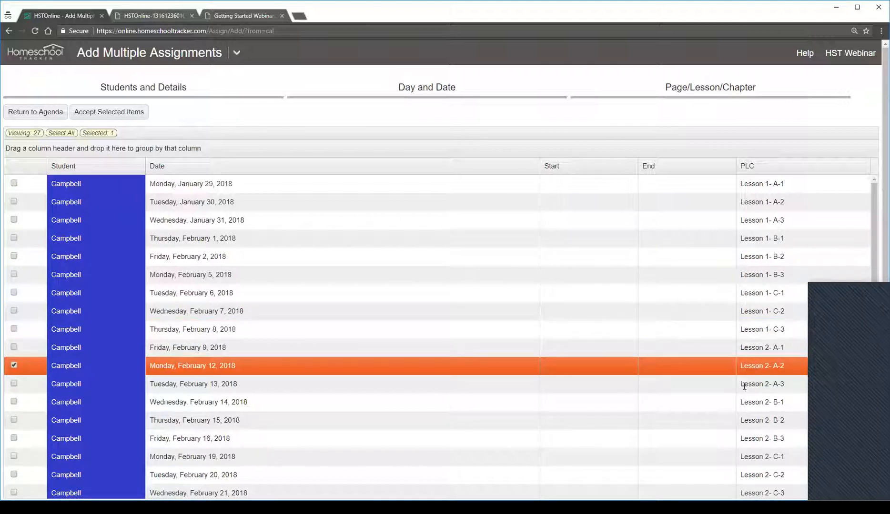
pyautogui.click(744, 385)
pyautogui.scroll(-5, 727, 329)
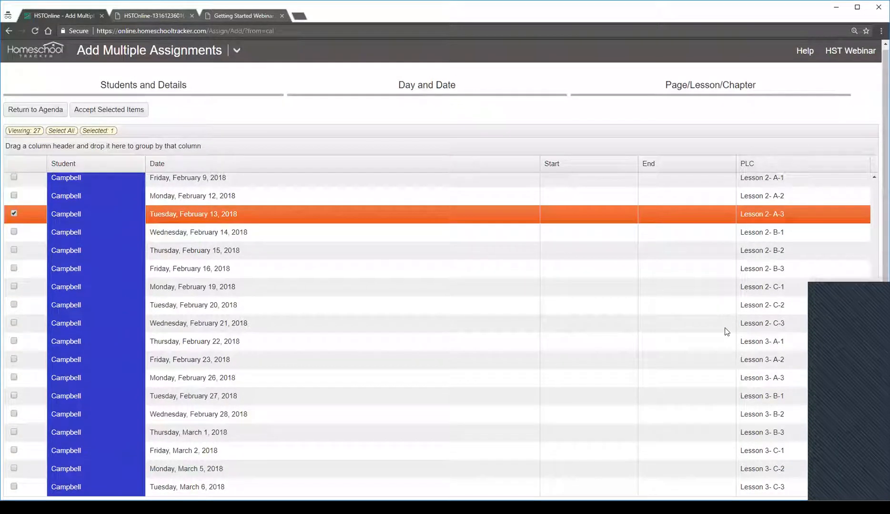
pyautogui.scroll(4, 724, 325)
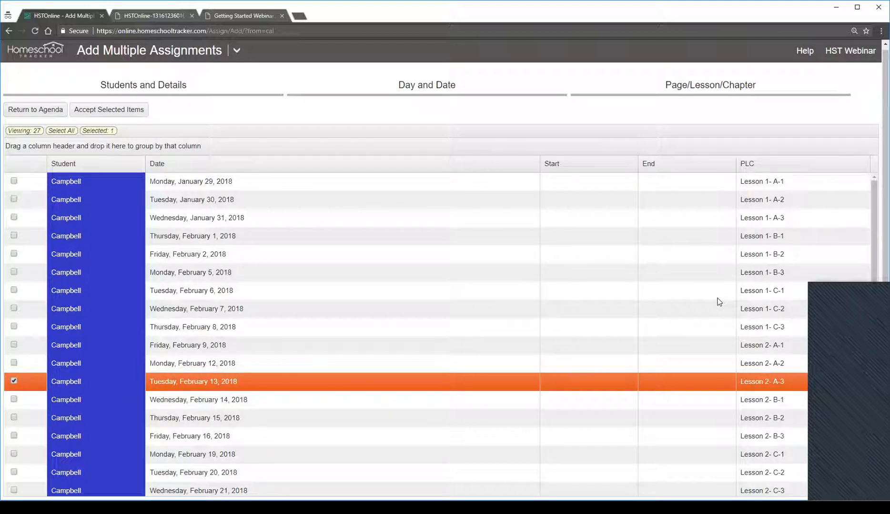
# Open the homeschooltracker.com website in a new browser tab
pyautogui.click(299, 16)
pyautogui.write('t')
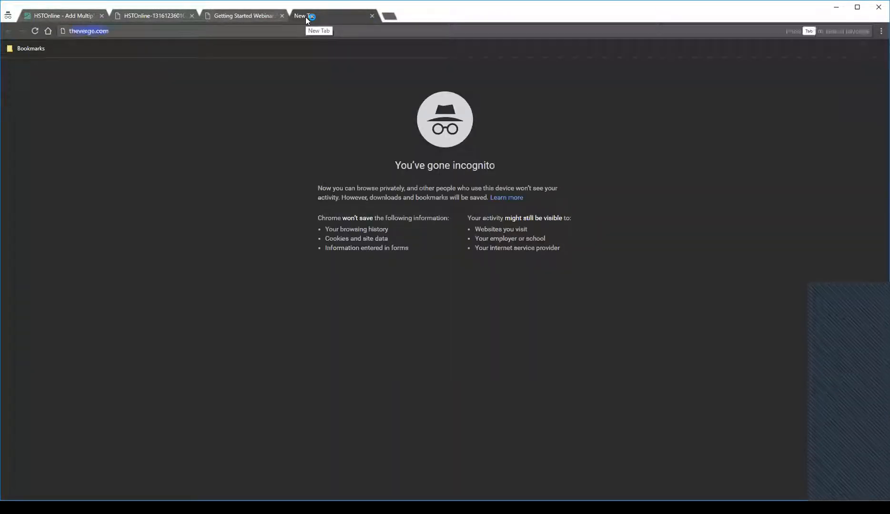
pyautogui.press('BackSpace')
pyautogui.write('homeschooltrack')
pyautogui.press('Return')
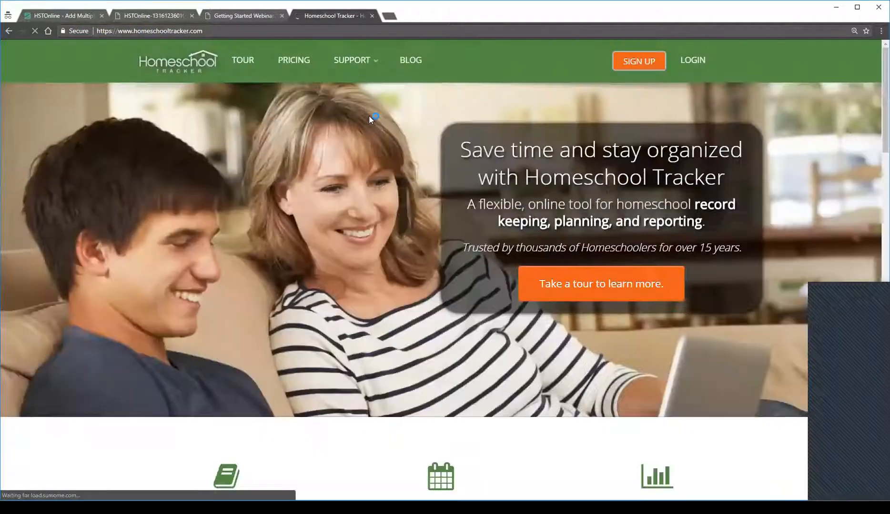
# Go to the site's Training Center, open the Lesson Planning webinar replay, and pause the video
pyautogui.moveTo(357, 65)
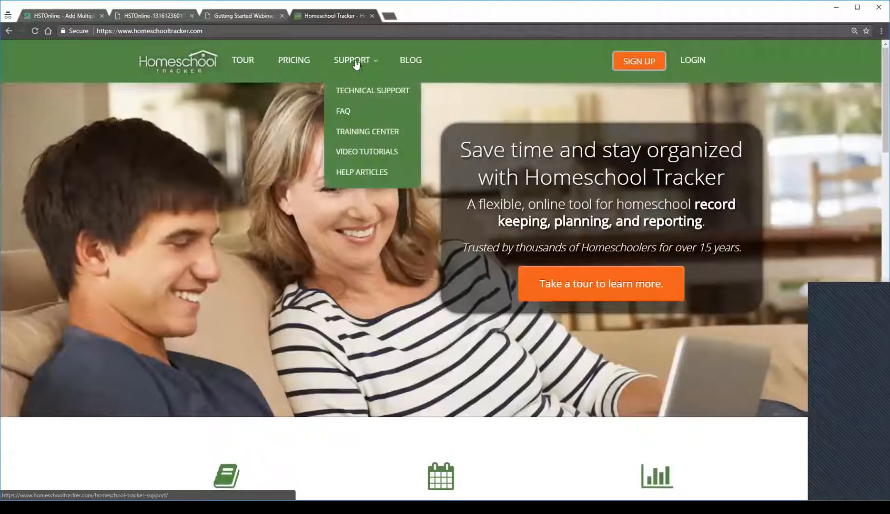
pyautogui.click(387, 138)
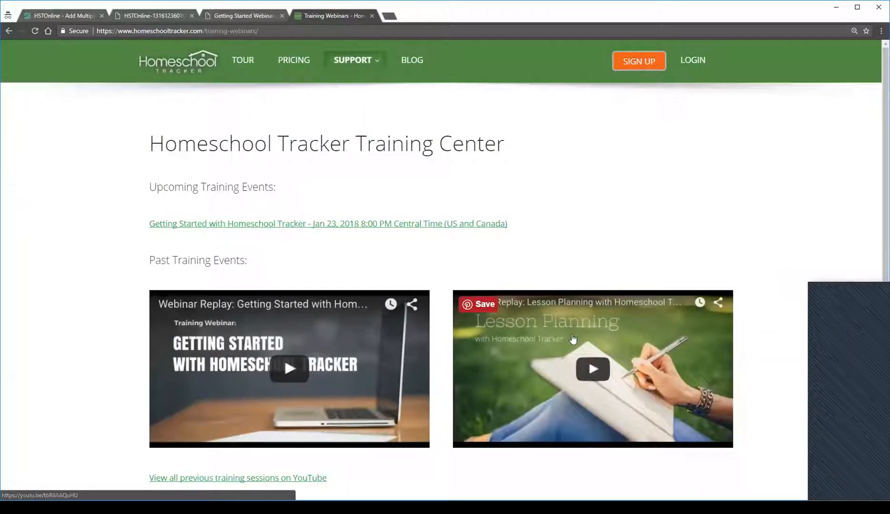
pyautogui.click(573, 339)
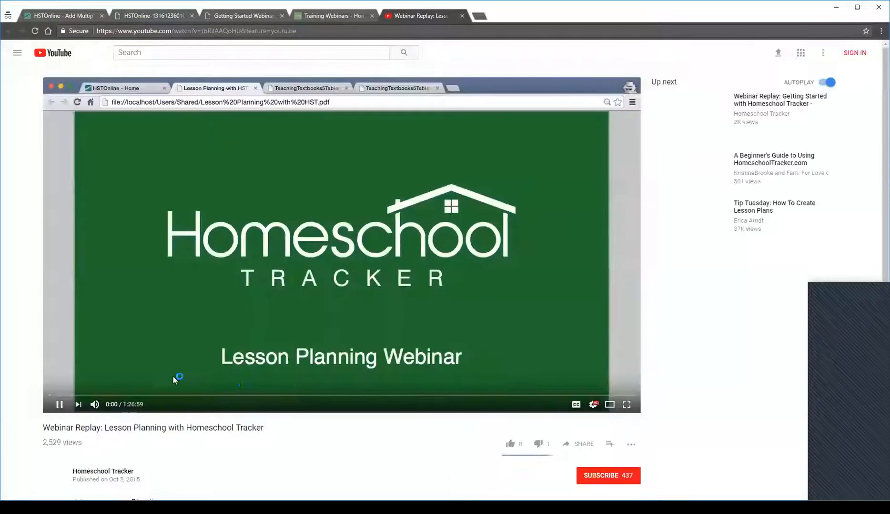
pyautogui.click(59, 405)
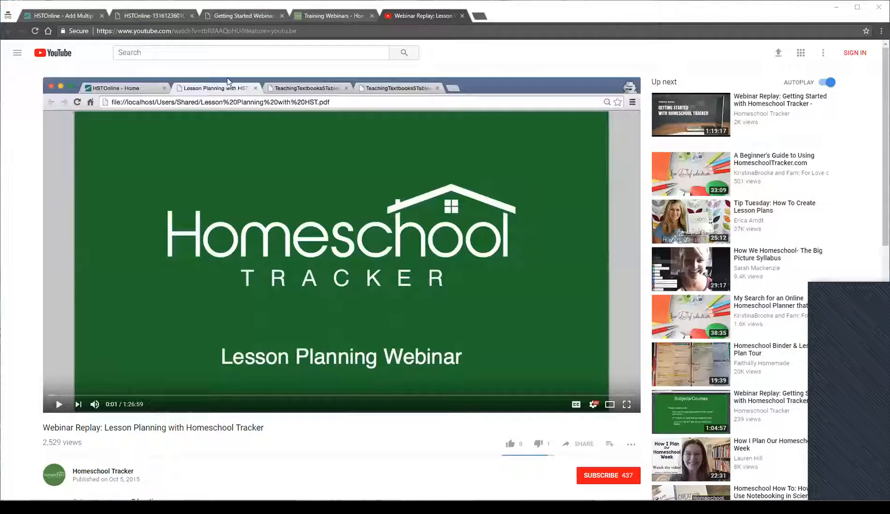
# Return to the Add Multiple Assignments page and open the Library list from there
pyautogui.click(145, 16)
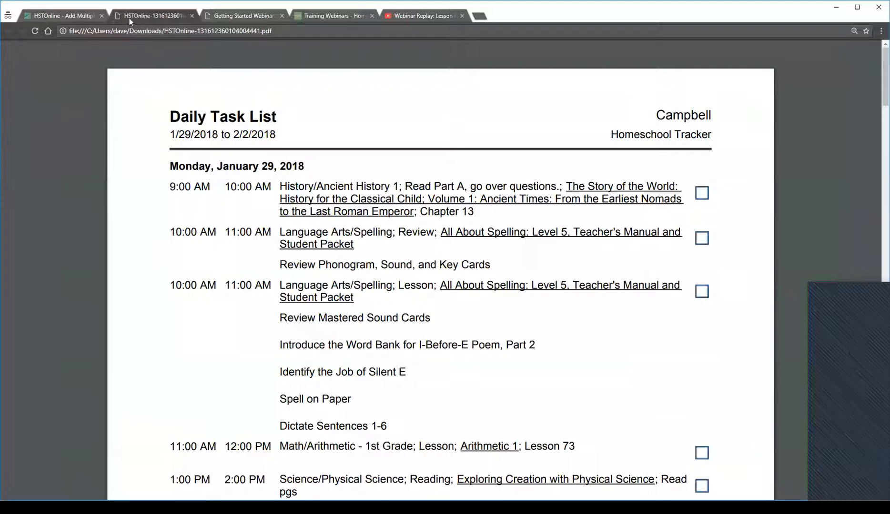
pyautogui.click(68, 15)
pyautogui.click(236, 50)
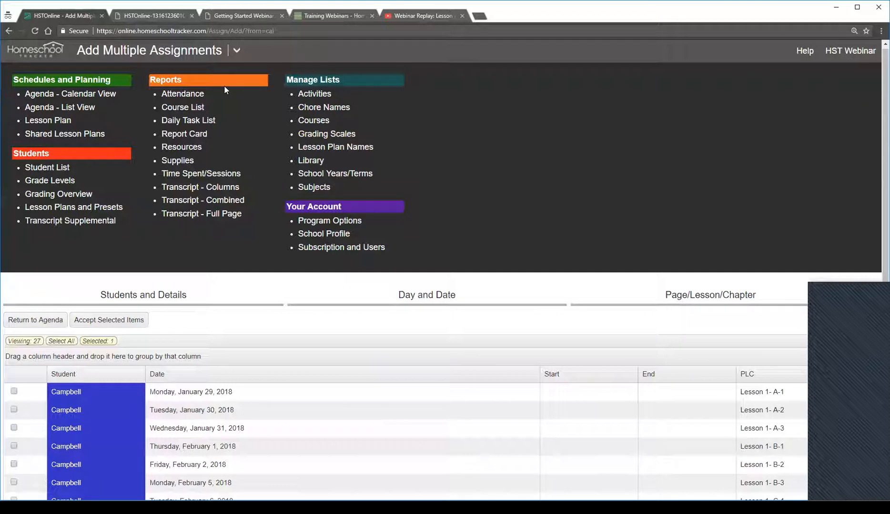
pyautogui.click(307, 161)
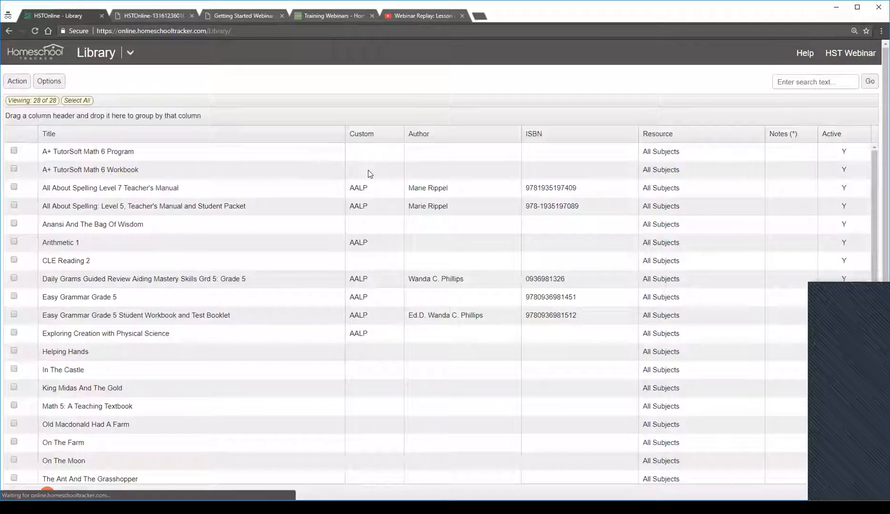
pyautogui.scroll(-3, 411, 258)
pyautogui.scroll(3, 400, 257)
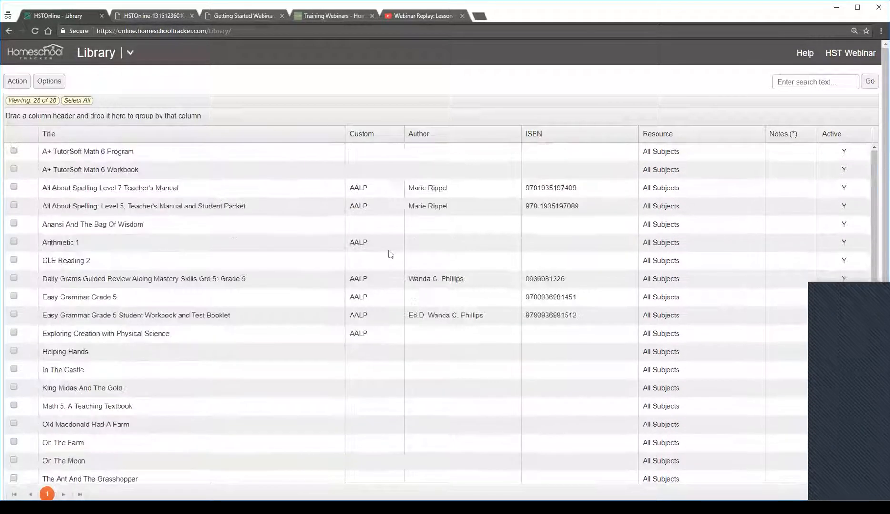
# Reopen the Library list, look through its items, and select A+ TutorSoft Math 6 Program
pyautogui.click(18, 81)
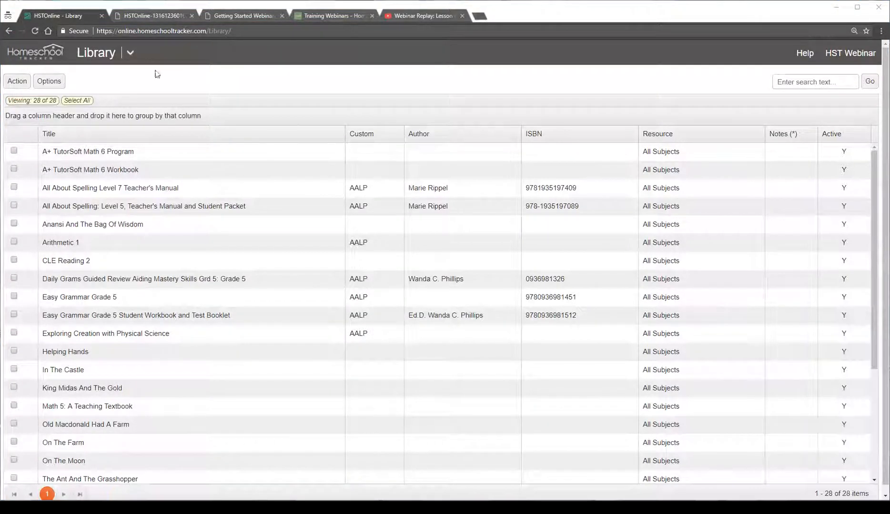
pyautogui.click(130, 53)
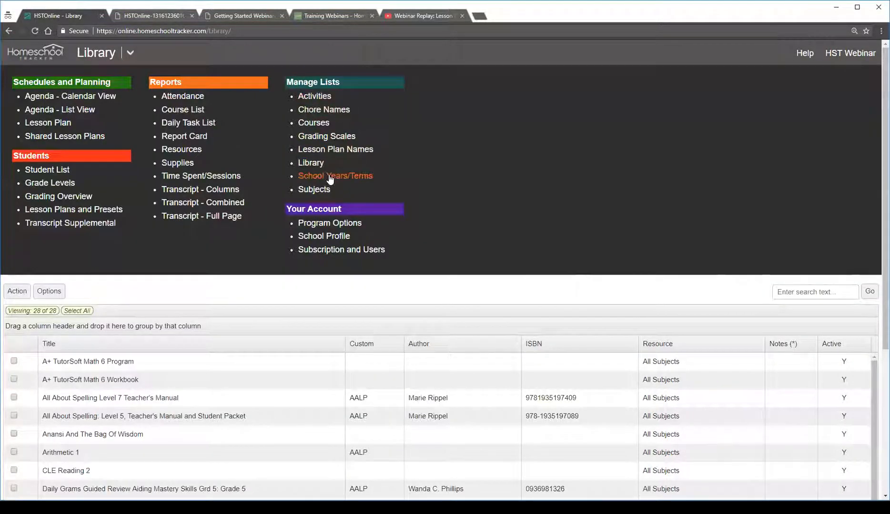
pyautogui.click(312, 163)
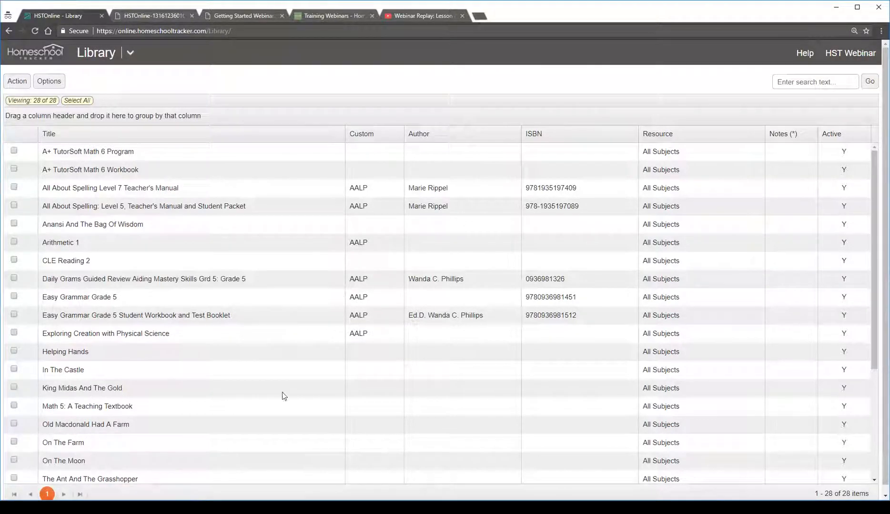
pyautogui.scroll(-3, 265, 330)
pyautogui.scroll(3, 265, 333)
pyautogui.click(666, 151)
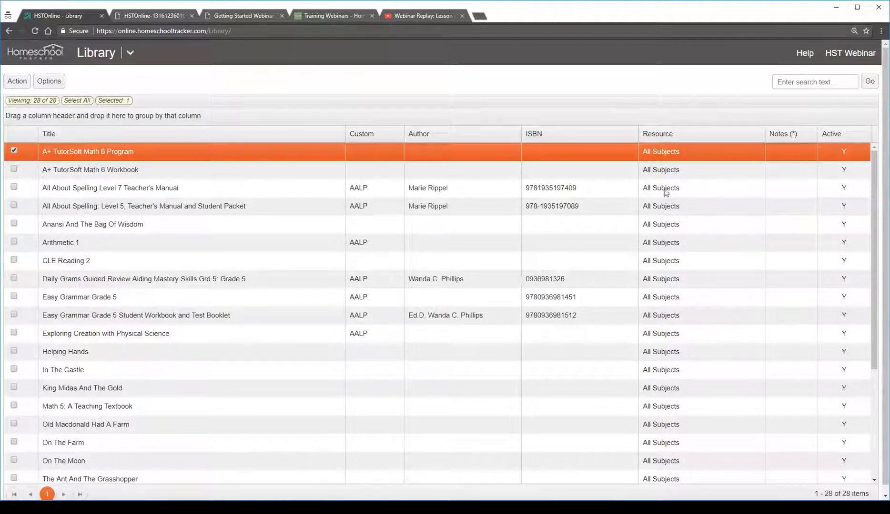
# Start a new library item with the title Wikipedia and the type Website
pyautogui.click(17, 81)
pyautogui.click(38, 105)
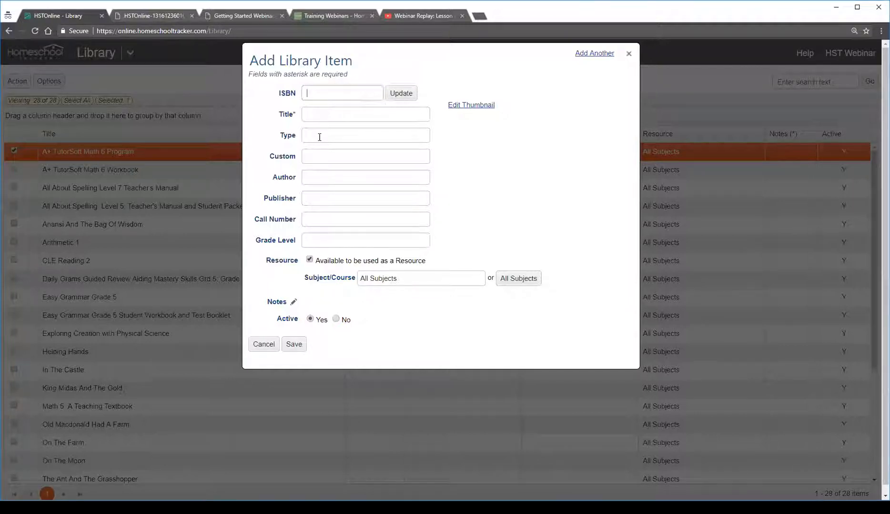
pyautogui.click(320, 119)
pyautogui.write('Wik')
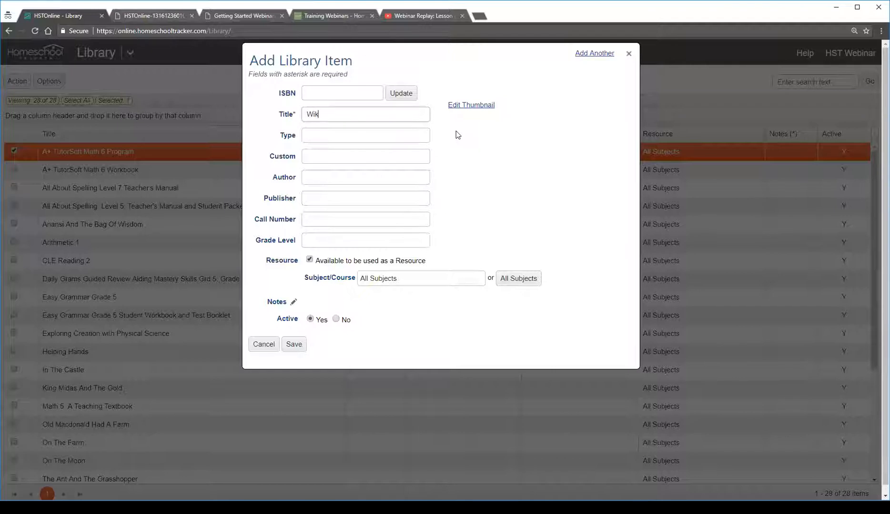
pyautogui.write('ipedia')
pyautogui.press('Tab')
pyautogui.write('Website')
pyautogui.press('Tab')
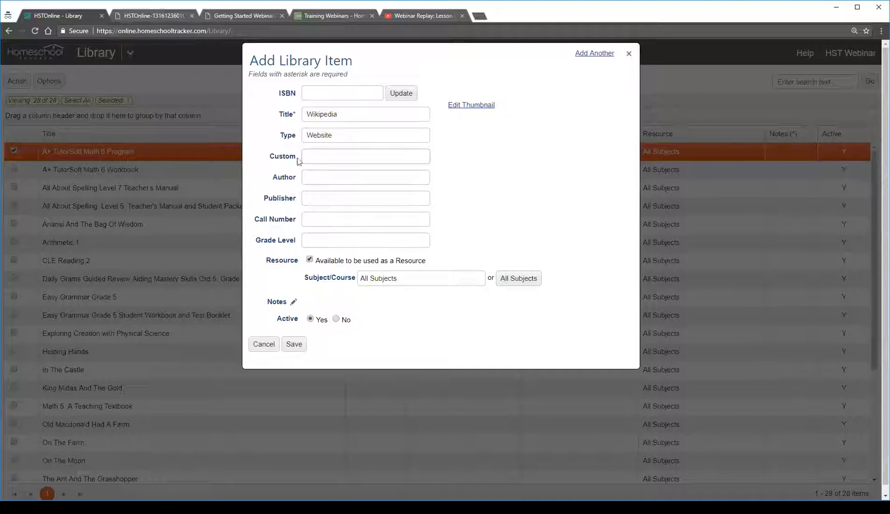
pyautogui.write('wi')
pyautogui.click(294, 302)
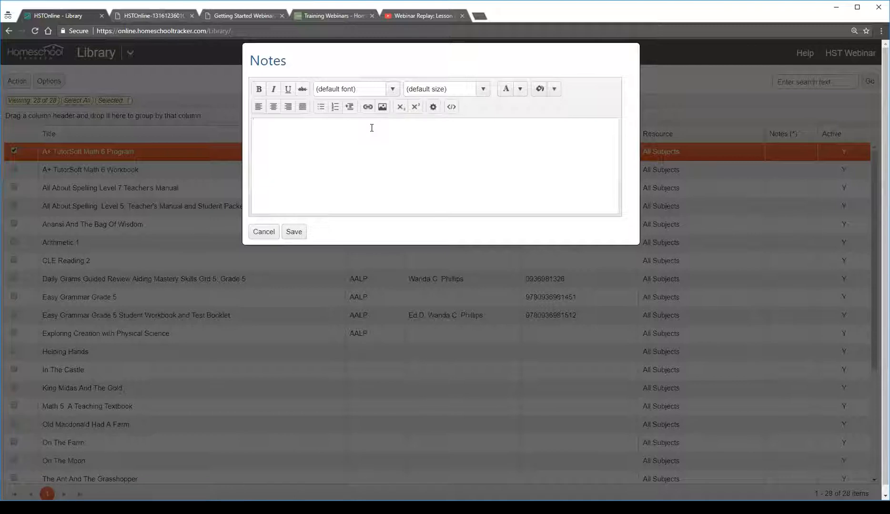
pyautogui.write('Wikipedia')
pyautogui.doubleClick(270, 123)
pyautogui.click(367, 107)
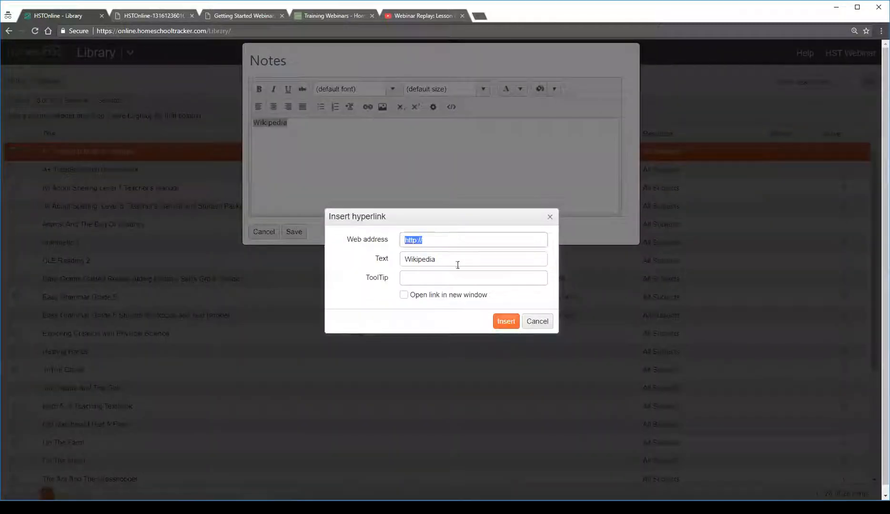
pyautogui.click(444, 238)
pyautogui.write('www.wikipedia.org')
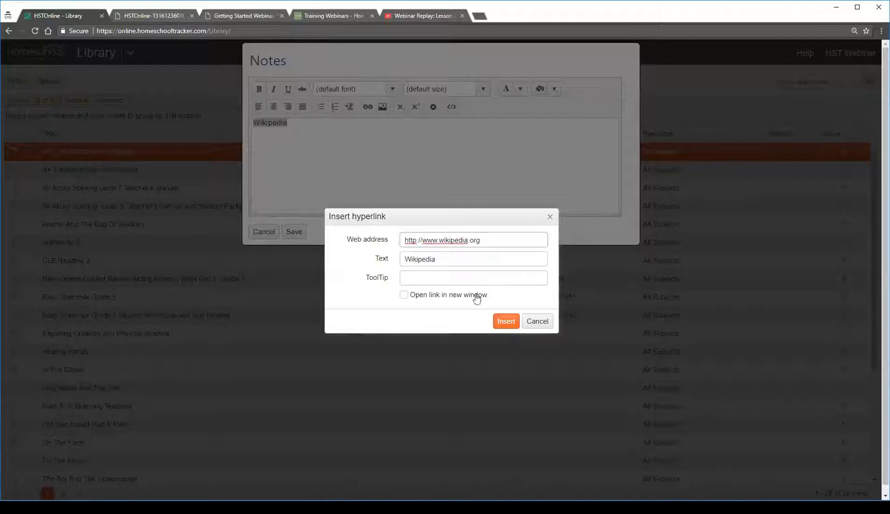
pyautogui.click(461, 296)
pyautogui.click(506, 321)
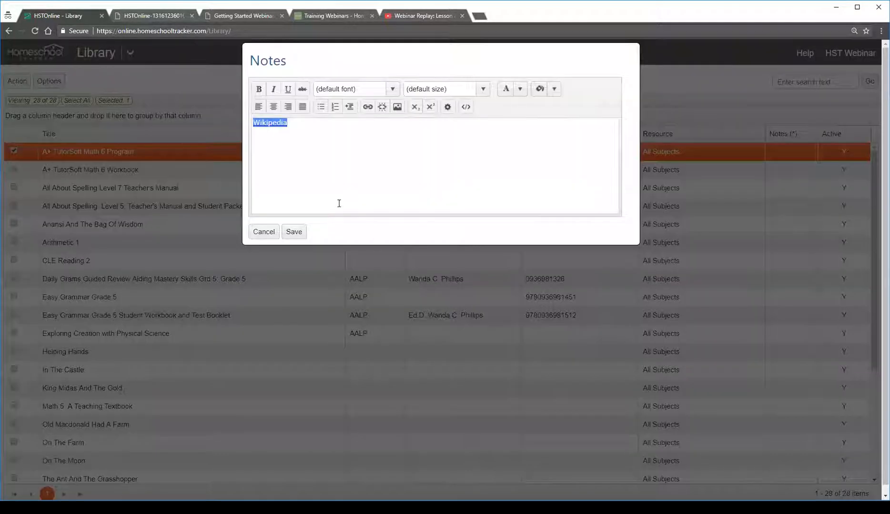
pyautogui.click(277, 126)
pyautogui.click(294, 232)
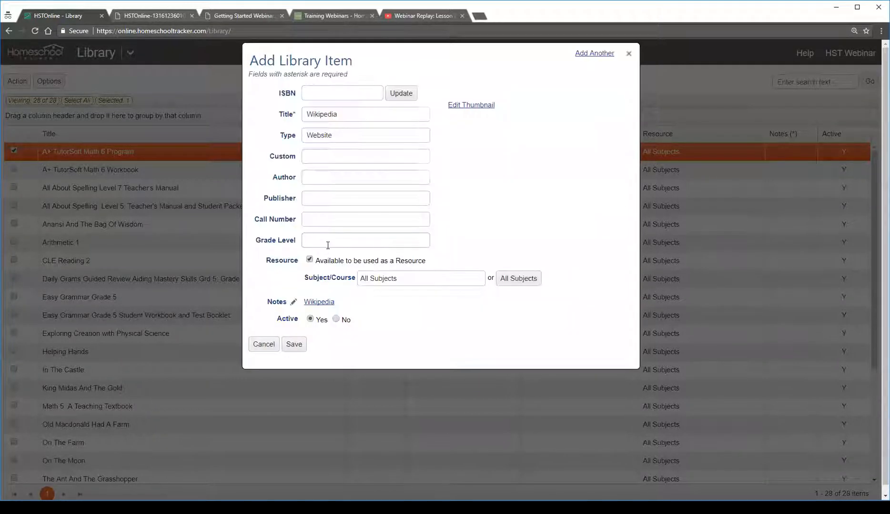
# Test the Wikipedia link in the notes, close the linked page, and review the item's title and type
pyautogui.click(320, 303)
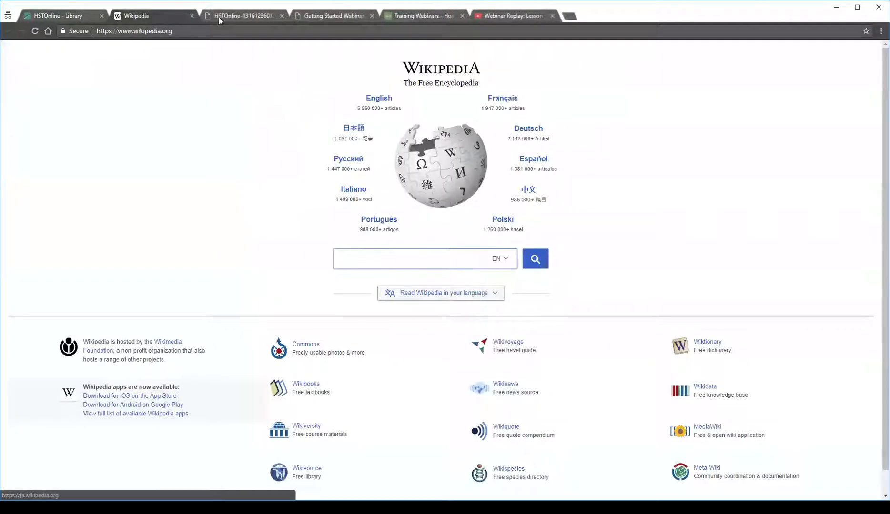
pyautogui.click(192, 16)
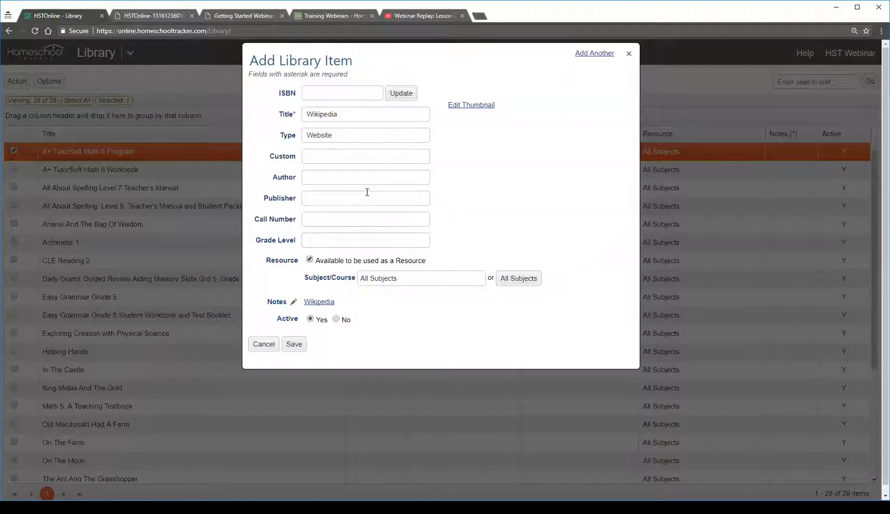
pyautogui.click(346, 134)
pyautogui.moveTo(310, 111); pyautogui.dragTo(366, 116)
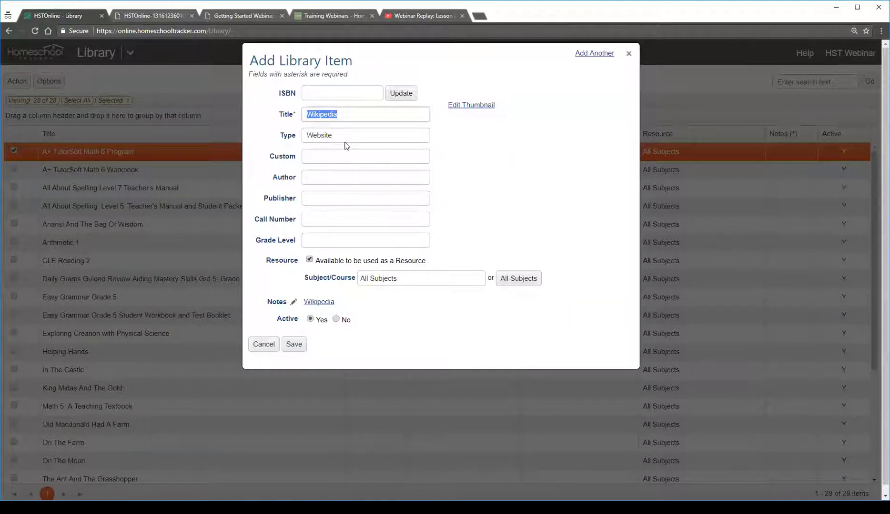
pyautogui.click(318, 135)
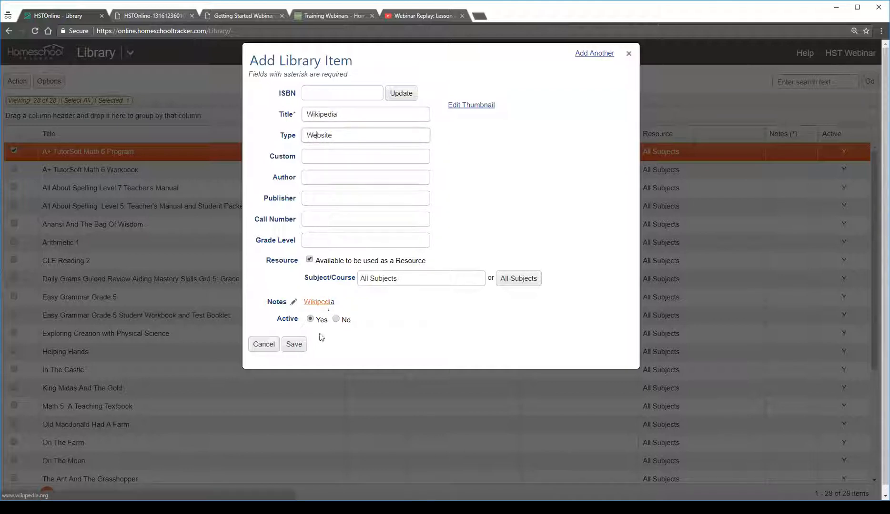
# Save the new library item, refresh the Library list, and select the Wikipedia entry
pyautogui.click(292, 346)
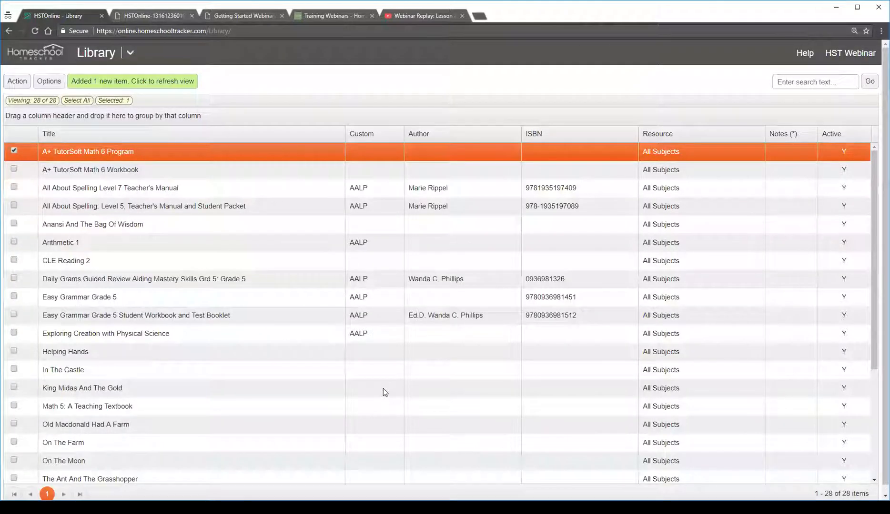
pyautogui.click(131, 82)
pyautogui.scroll(-4, 309, 316)
pyautogui.scroll(-1, 308, 316)
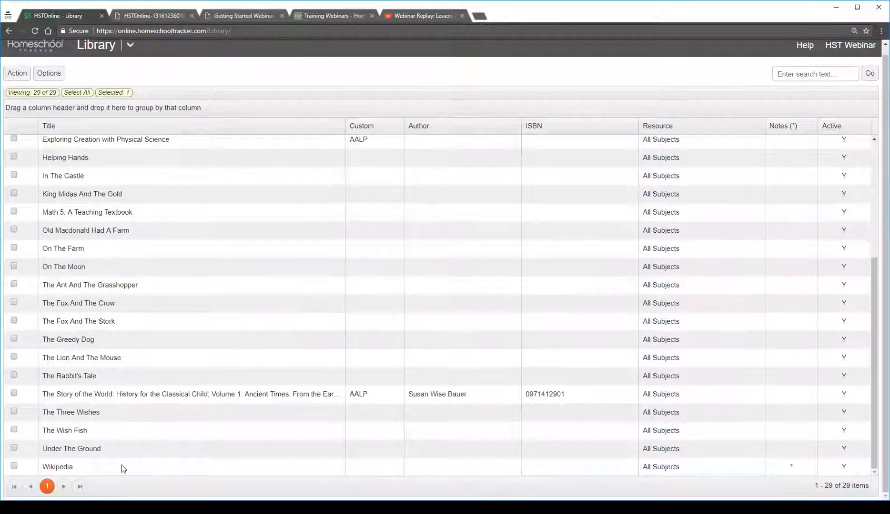
pyautogui.click(122, 466)
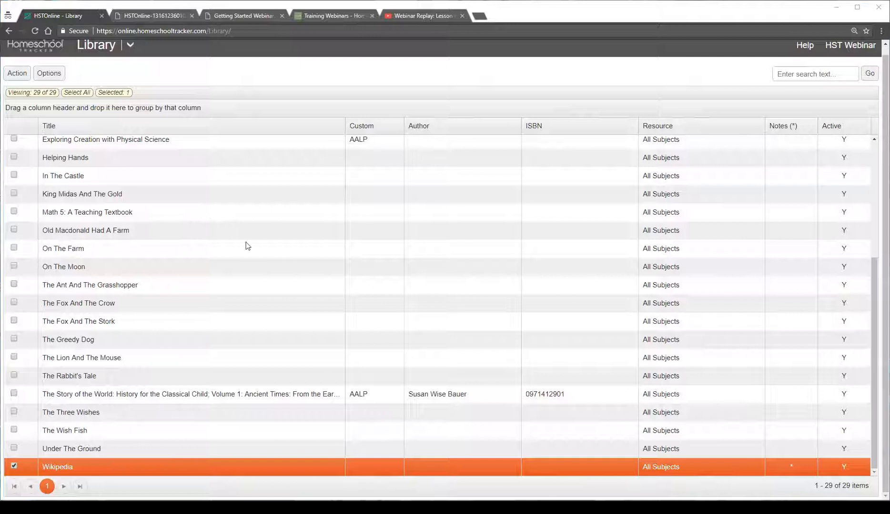
pyautogui.scroll(1, 133, 54)
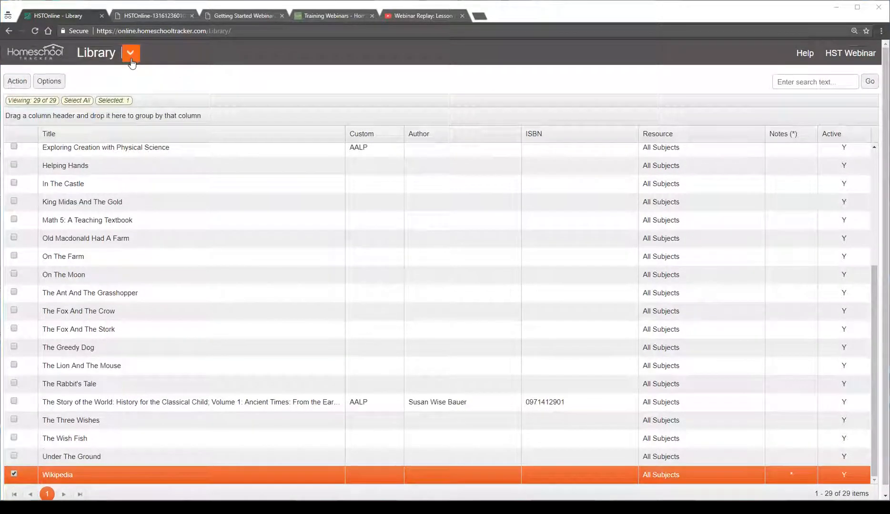
# Open the Lesson Plan page and switch the Reading 1 display from All Items to Used by Student
pyautogui.click(132, 54)
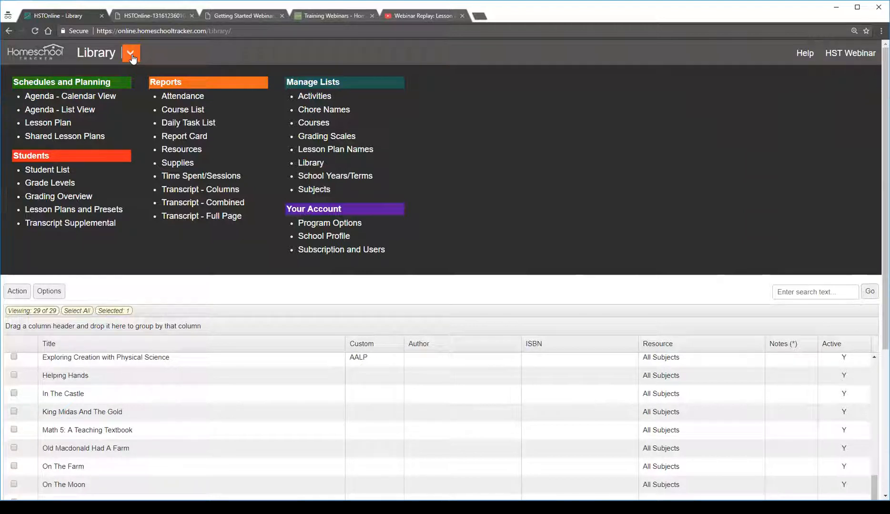
pyautogui.click(54, 127)
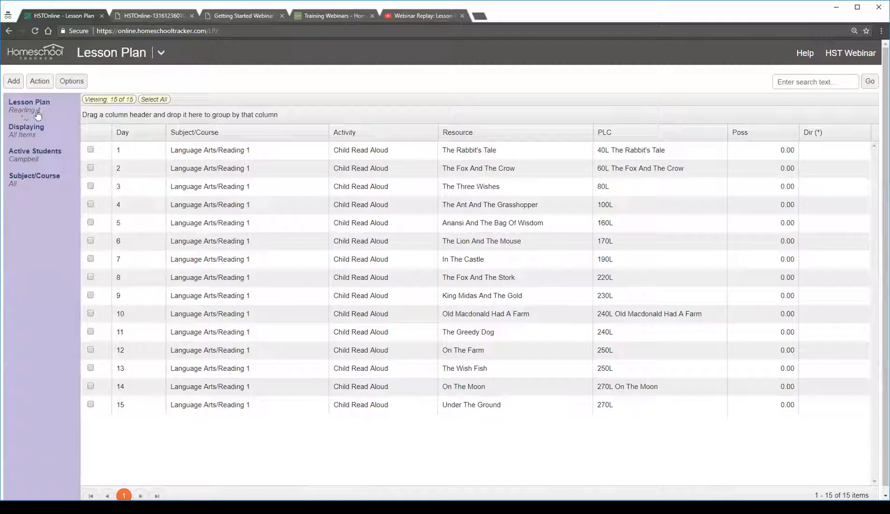
pyautogui.click(20, 137)
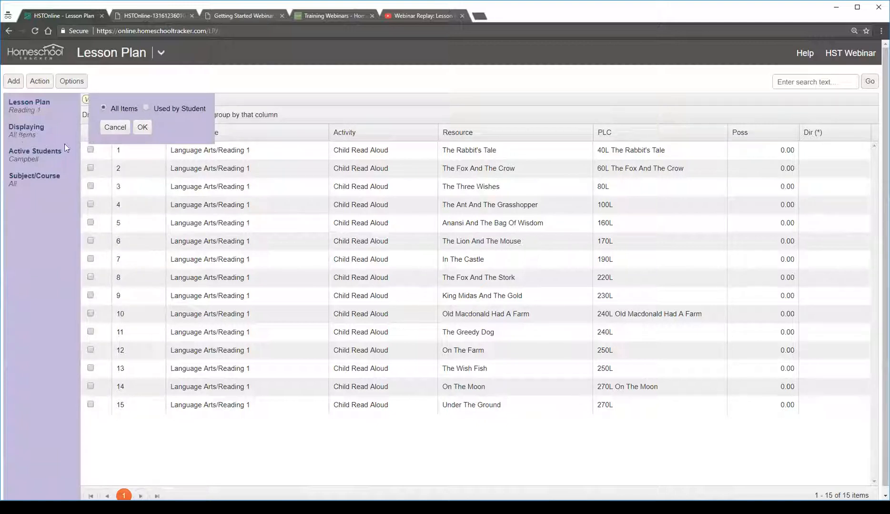
pyautogui.click(146, 108)
pyautogui.click(119, 109)
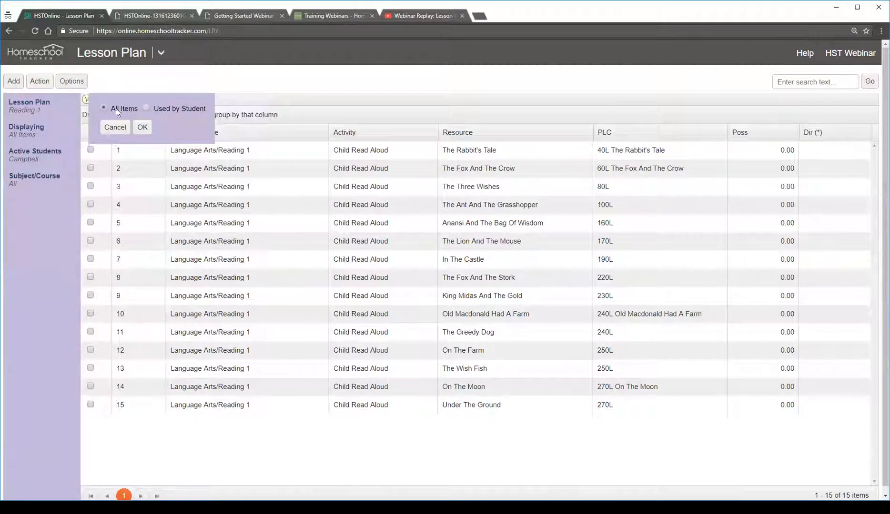
pyautogui.click(145, 107)
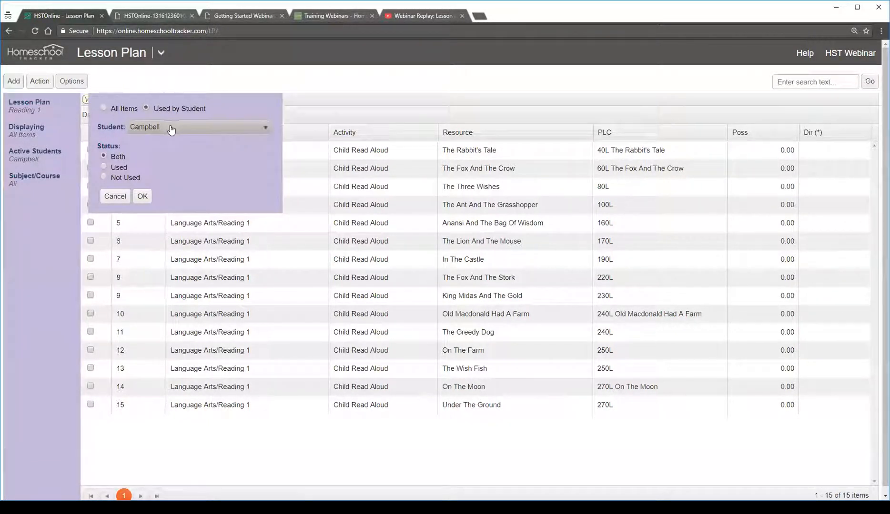
# Filter the Reading 1 lesson plan by the first student with the status Both and apply the filter
pyautogui.click(171, 128)
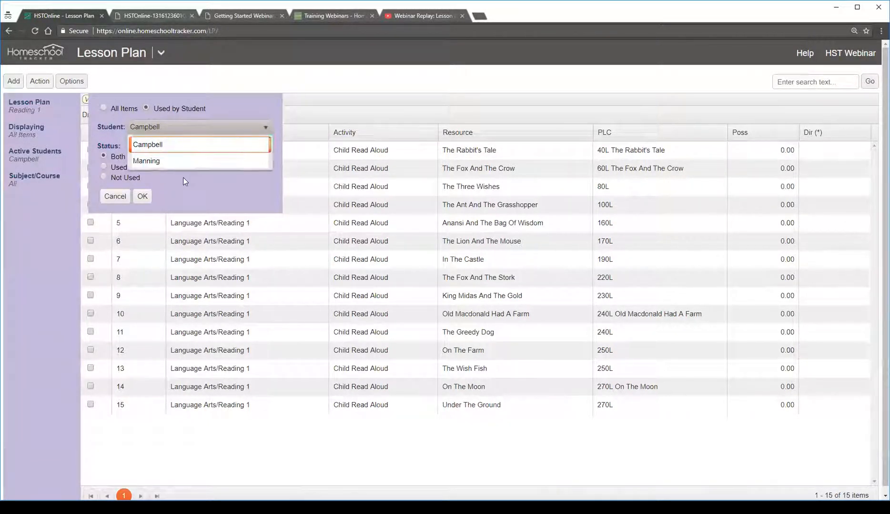
pyautogui.click(172, 146)
pyautogui.click(171, 128)
pyautogui.click(172, 145)
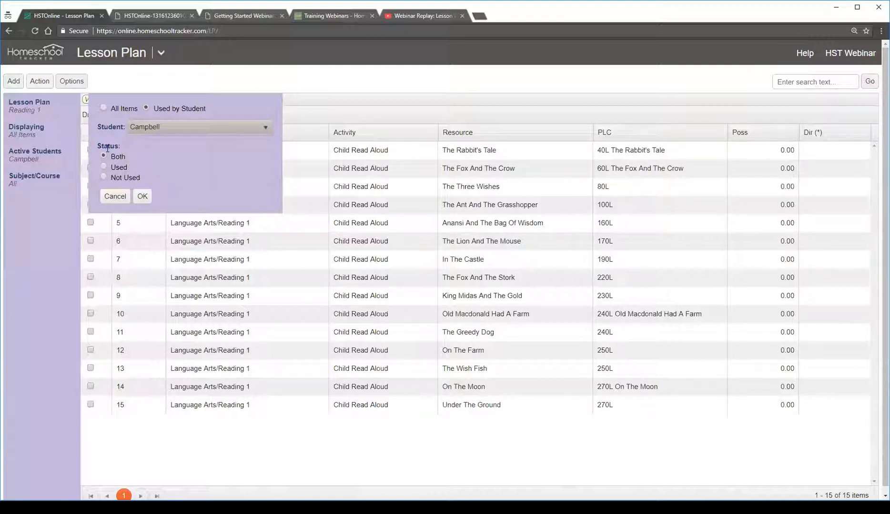
pyautogui.moveTo(96, 143); pyautogui.dragTo(128, 151)
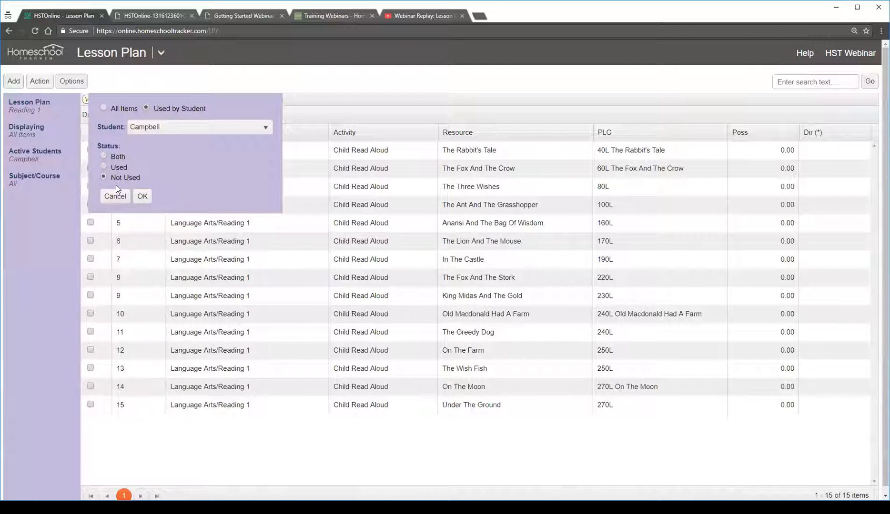
pyautogui.click(115, 156)
pyautogui.click(142, 196)
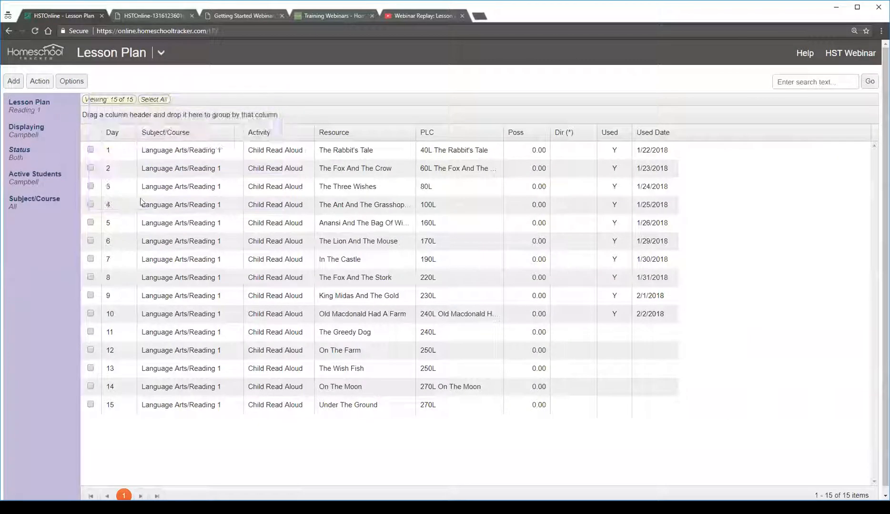
# Widen the Used column and highlight the lessons for days 1, 15 and 10 in turn
pyautogui.moveTo(630, 135); pyautogui.dragTo(656, 135)
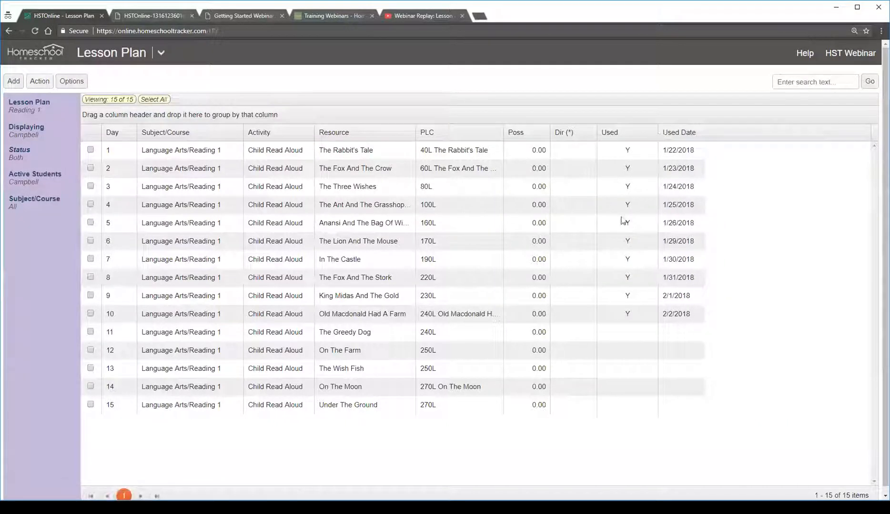
pyautogui.click(121, 153)
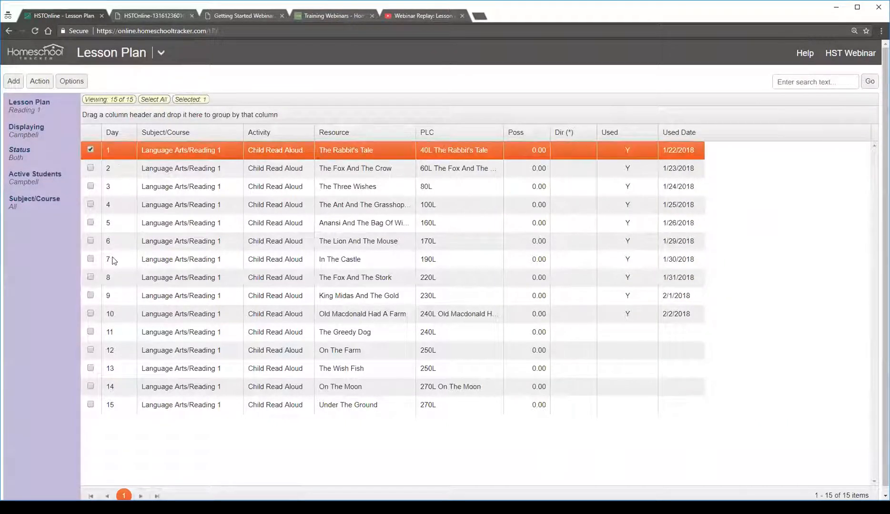
pyautogui.click(106, 403)
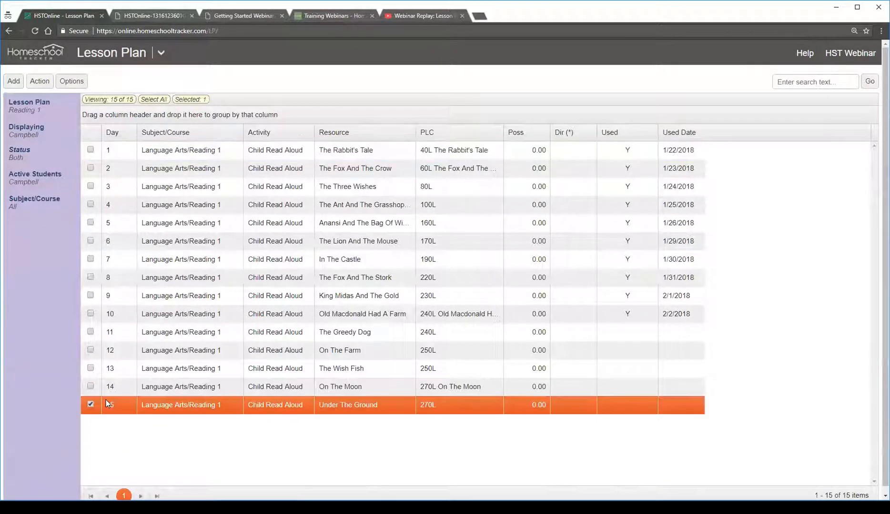
pyautogui.click(457, 319)
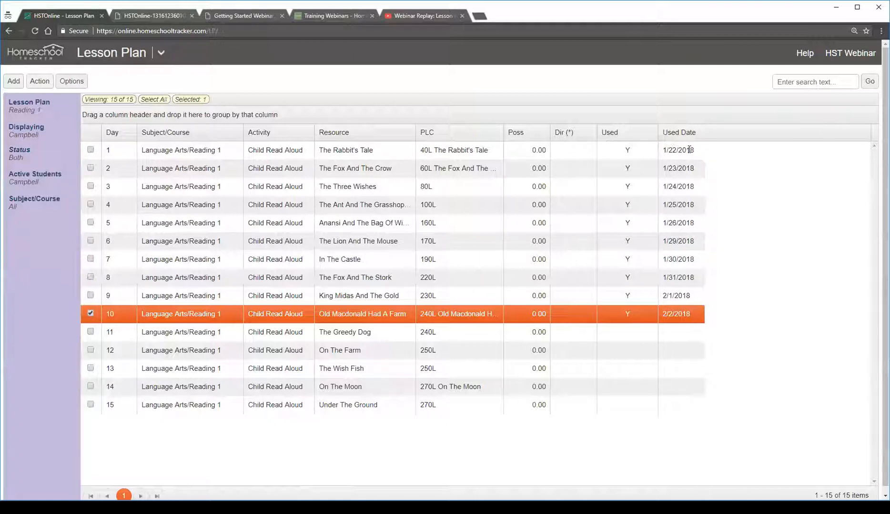
# Review the used dates of the lessons from day 2 through day 10, and the day 11 lesson
pyautogui.click(681, 168)
pyautogui.click(671, 193)
pyautogui.click(671, 206)
pyautogui.click(674, 229)
pyautogui.click(674, 243)
pyautogui.click(673, 259)
pyautogui.click(672, 277)
pyautogui.click(673, 295)
pyautogui.click(672, 314)
pyautogui.click(169, 336)
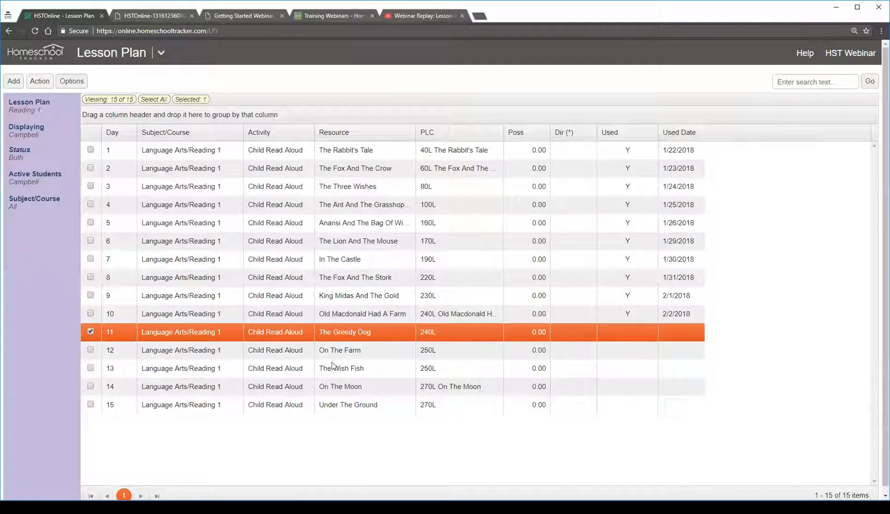
# Display the Reading 1 lessons' used status for the second student, keeping the status filter at Both
pyautogui.click(27, 136)
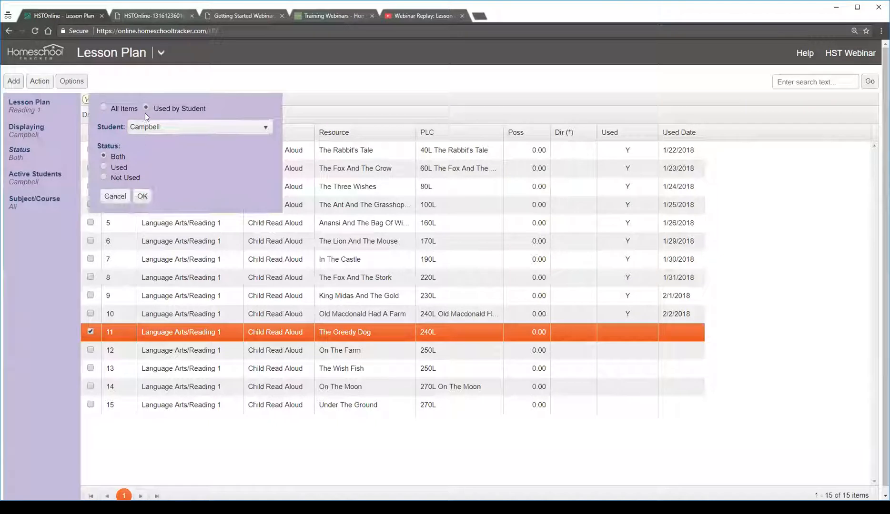
pyautogui.click(153, 125)
pyautogui.click(173, 159)
pyautogui.click(142, 196)
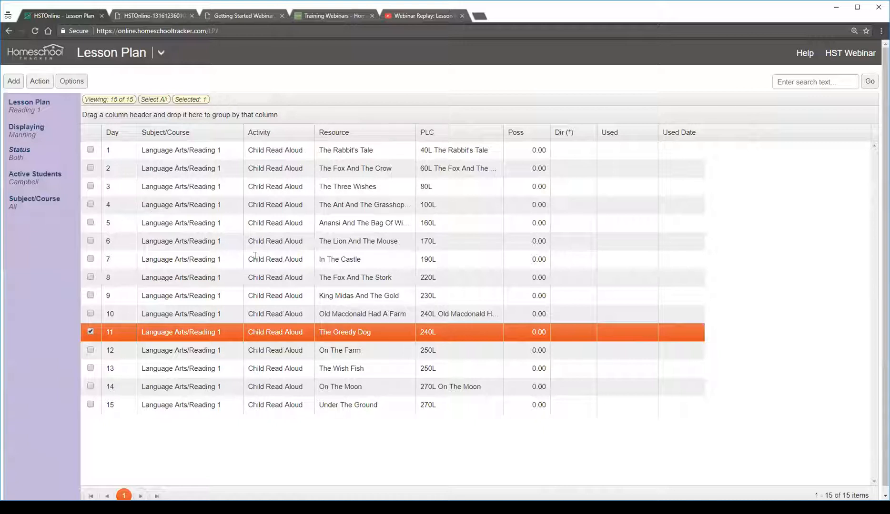
# Switch the lesson plan display back to the first student with the status Both
pyautogui.click(27, 141)
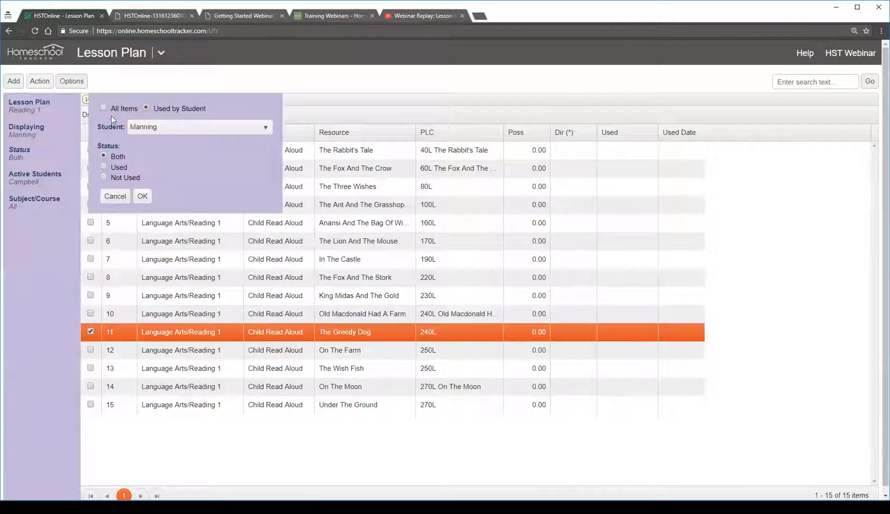
pyautogui.click(193, 128)
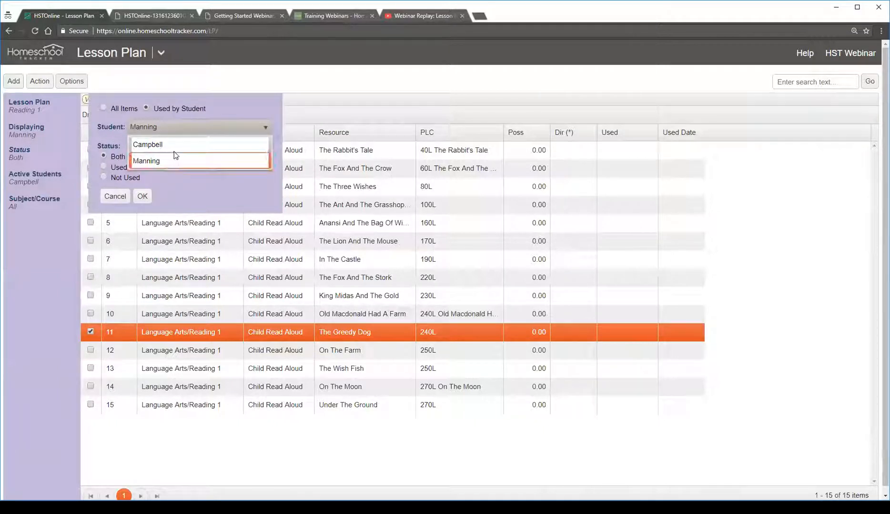
pyautogui.click(173, 146)
pyautogui.click(141, 201)
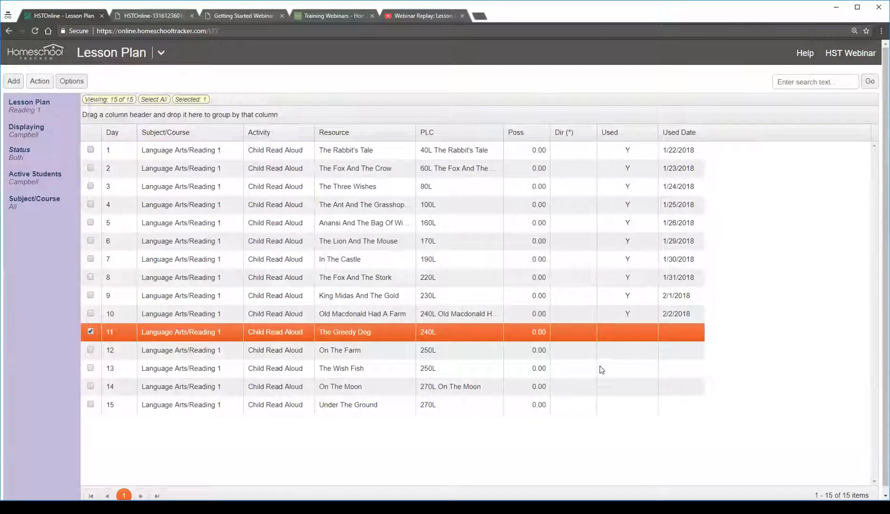
# Examine which of the first student's lessons are marked used, comparing days 1, 8, 9 and 10 with day 11
pyautogui.click(552, 317)
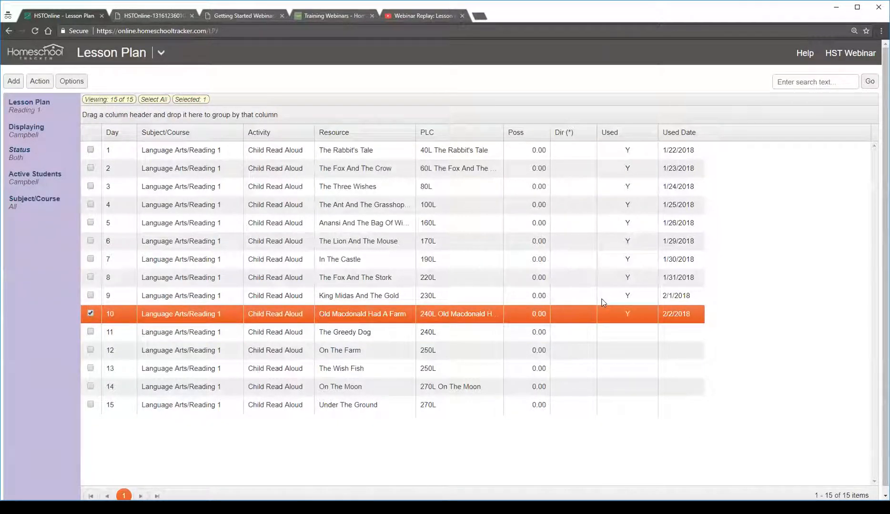
pyautogui.click(547, 298)
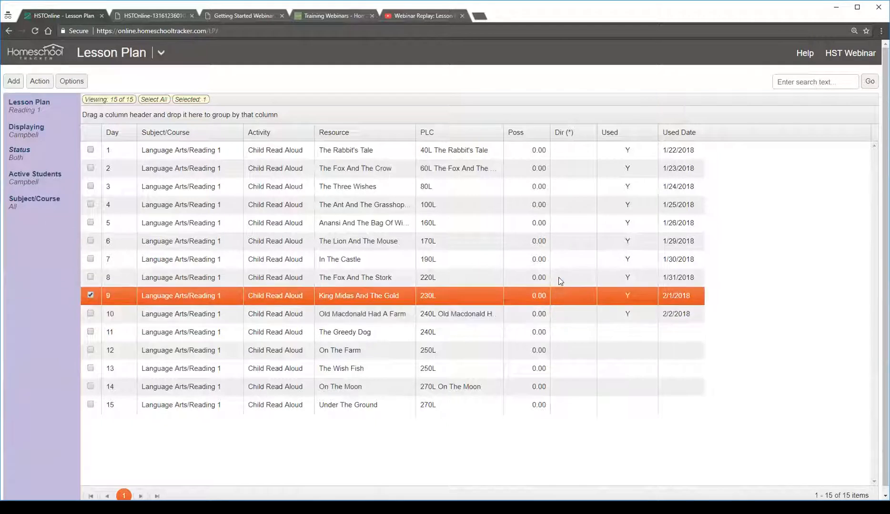
pyautogui.click(561, 279)
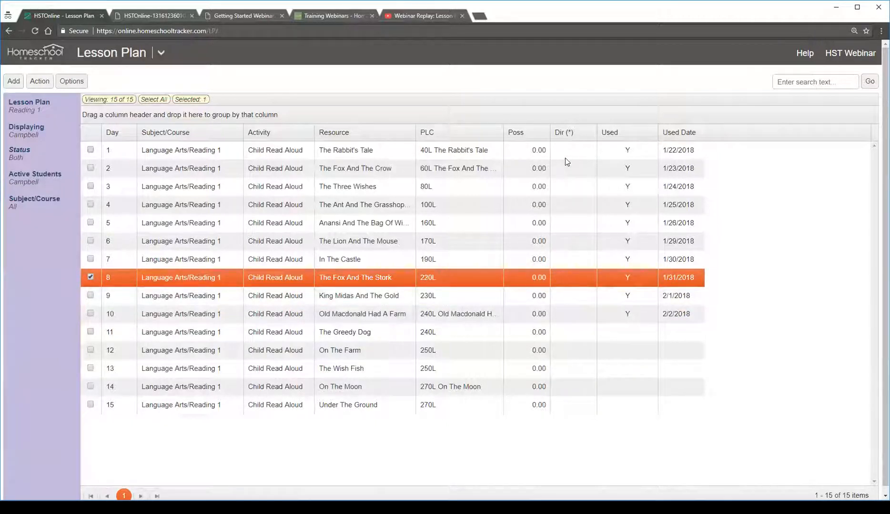
pyautogui.click(535, 151)
pyautogui.click(583, 313)
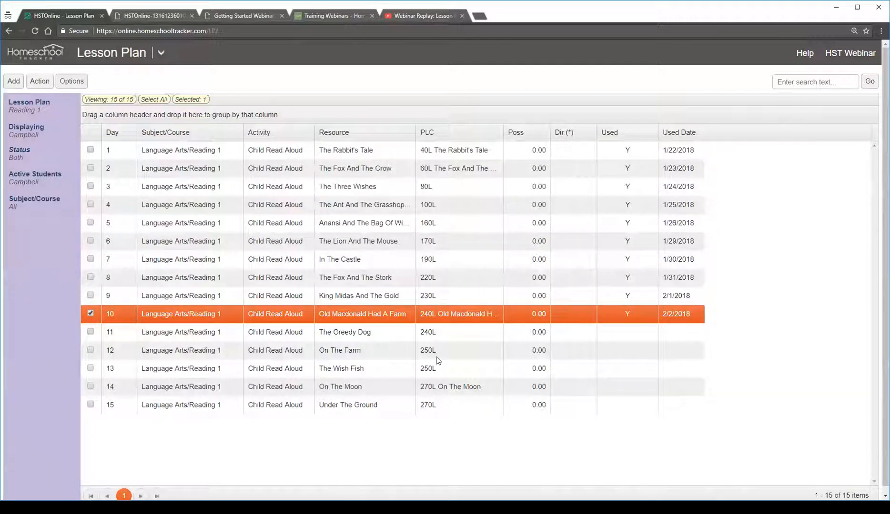
pyautogui.press('Down')
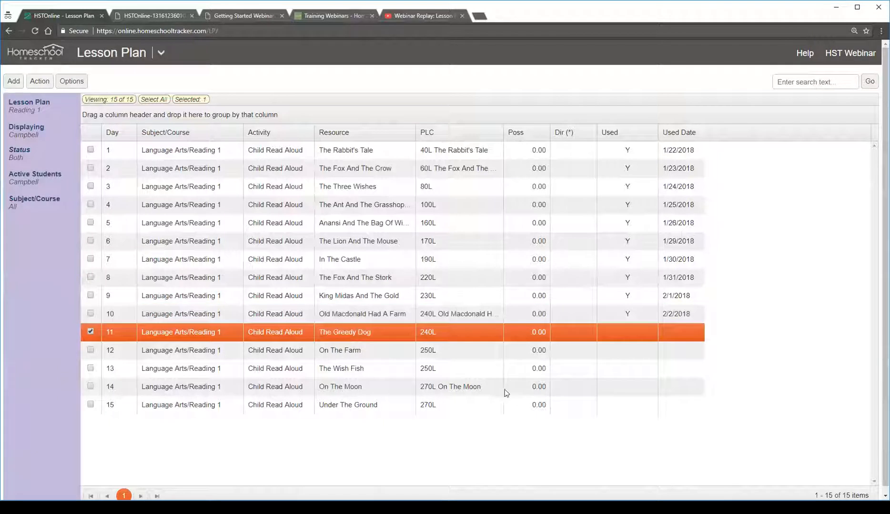
pyautogui.click(541, 313)
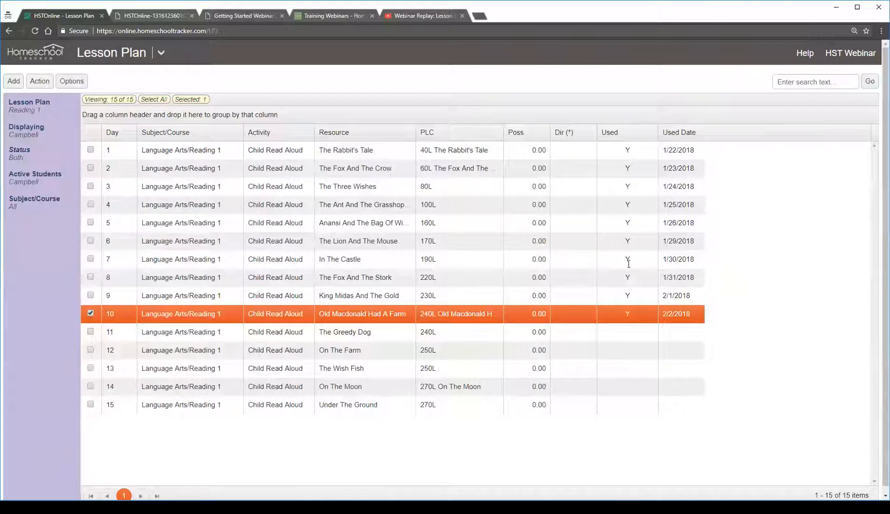
# Select the lessons for days 1 to 10 and set their used status to Not Used for the first student
pyautogui.click(91, 311)
pyautogui.moveTo(94, 312); pyautogui.dragTo(92, 151)
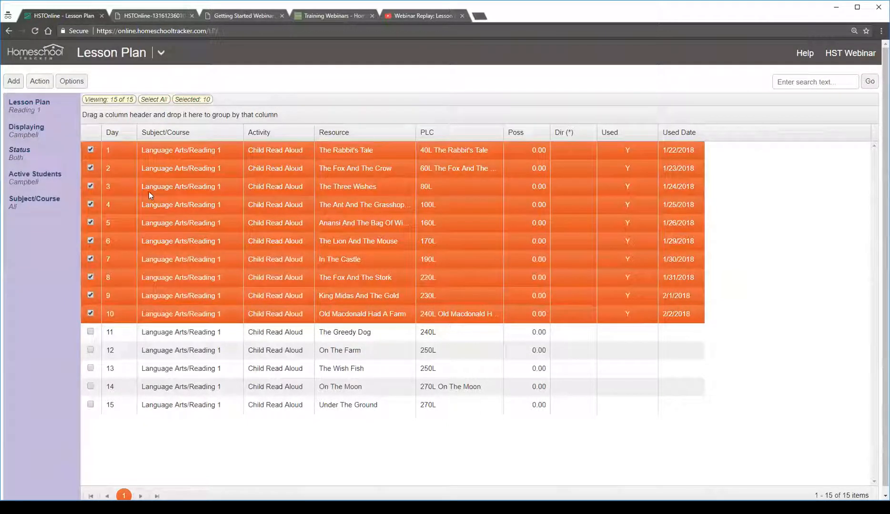
pyautogui.click(44, 83)
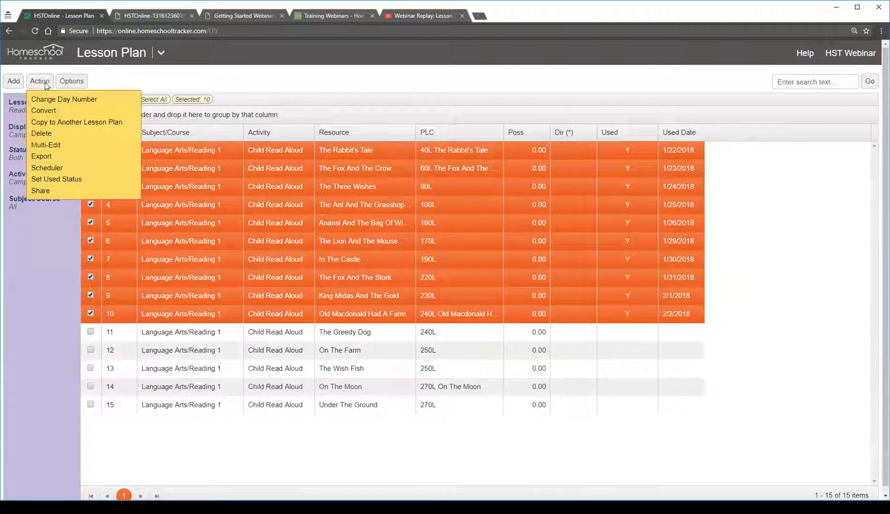
pyautogui.click(98, 181)
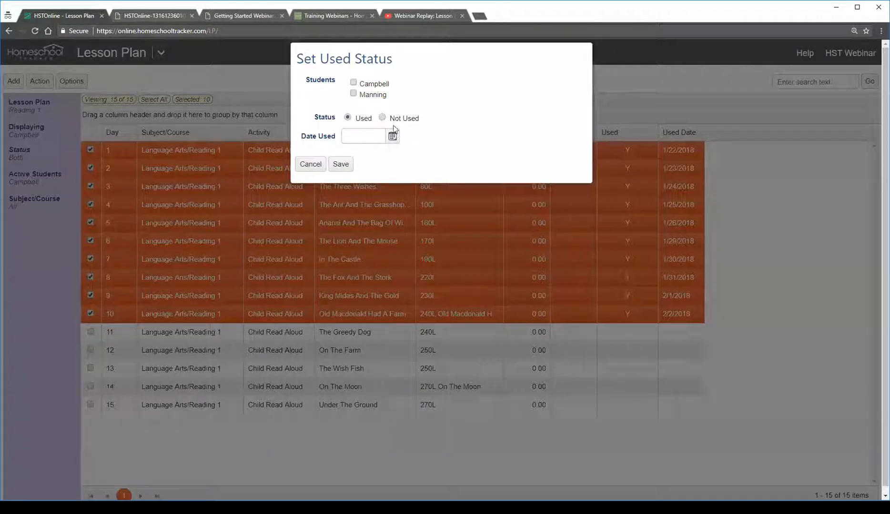
pyautogui.click(363, 84)
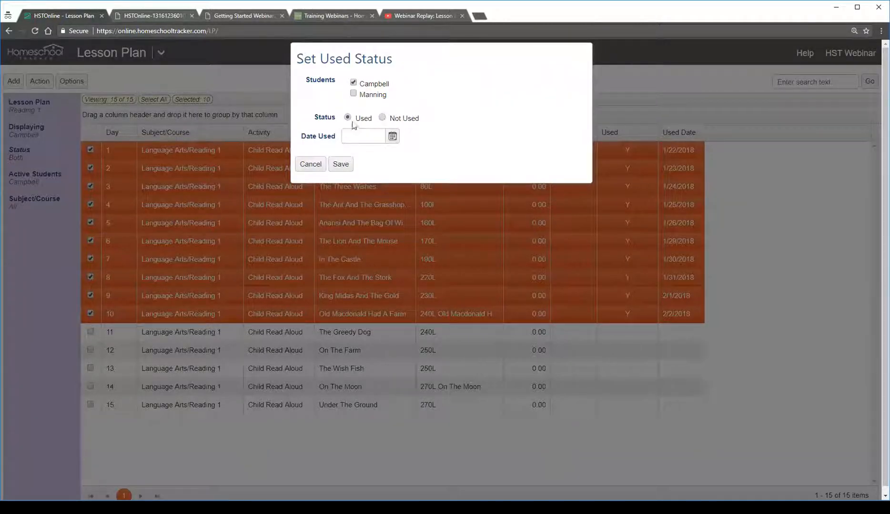
pyautogui.click(384, 118)
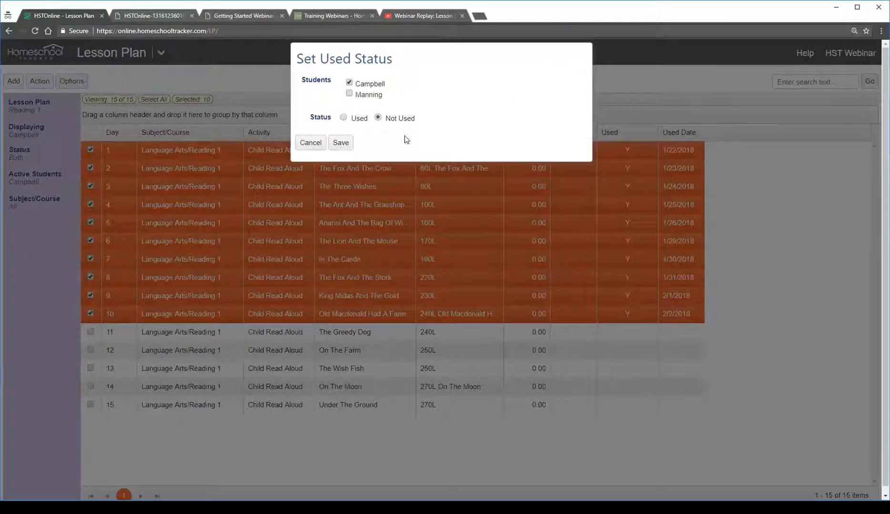
pyautogui.click(343, 145)
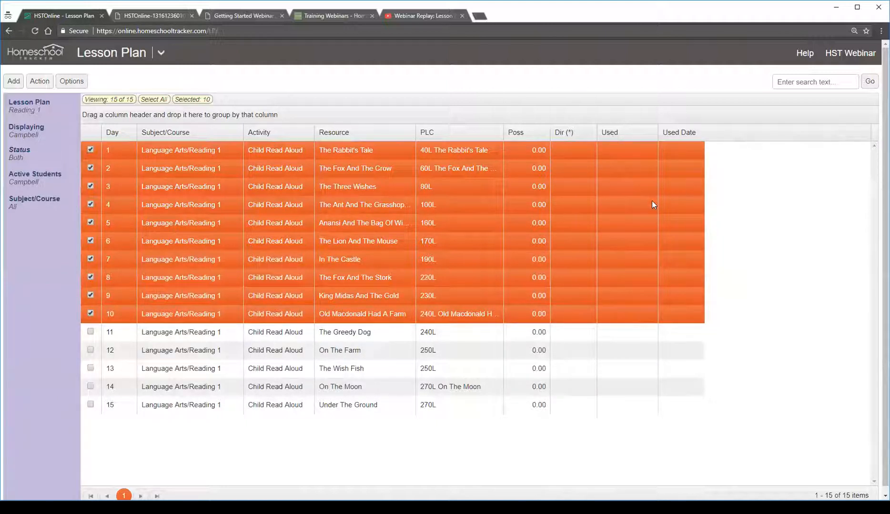
pyautogui.click(634, 312)
pyautogui.click(293, 150)
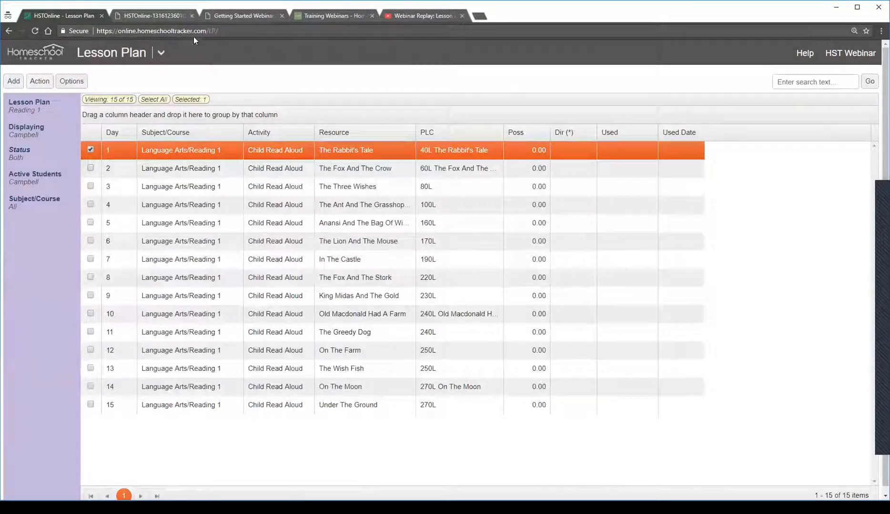
# Open the Transcript - Combined report and review its description of how each course's single grade is calculated
pyautogui.click(161, 56)
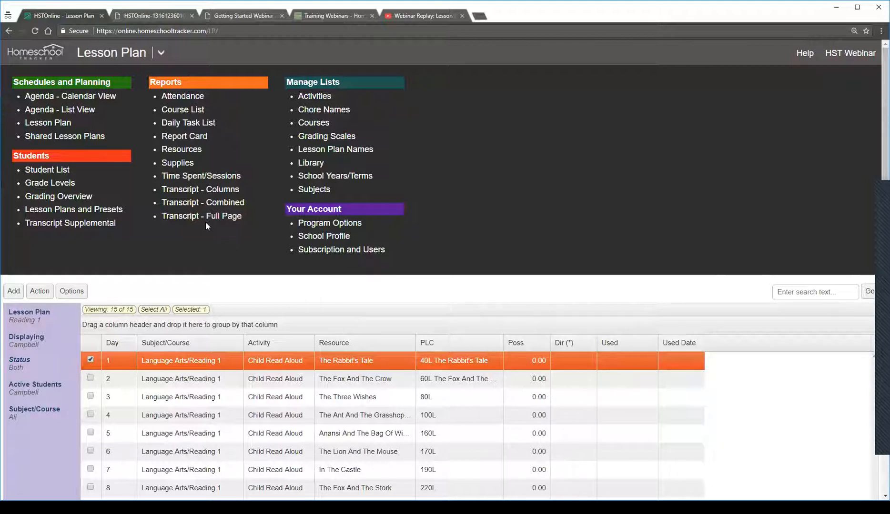
pyautogui.click(199, 204)
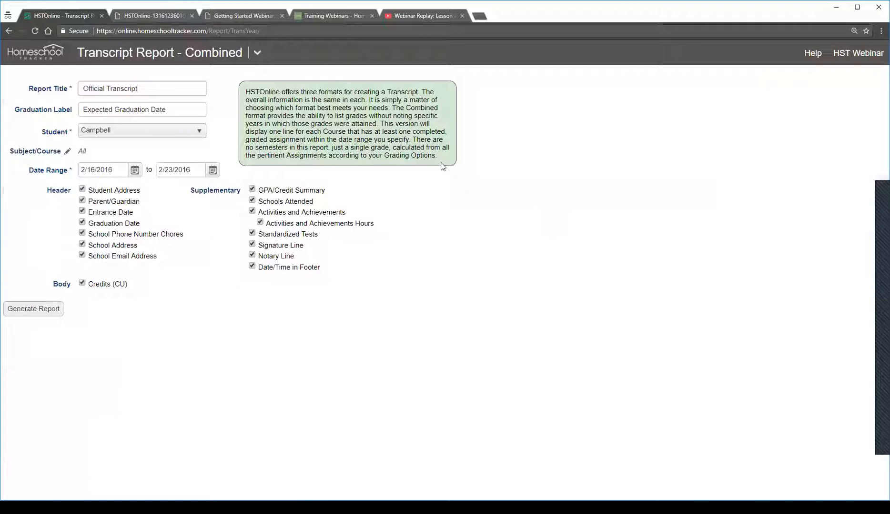
pyautogui.moveTo(439, 161); pyautogui.dragTo(422, 148)
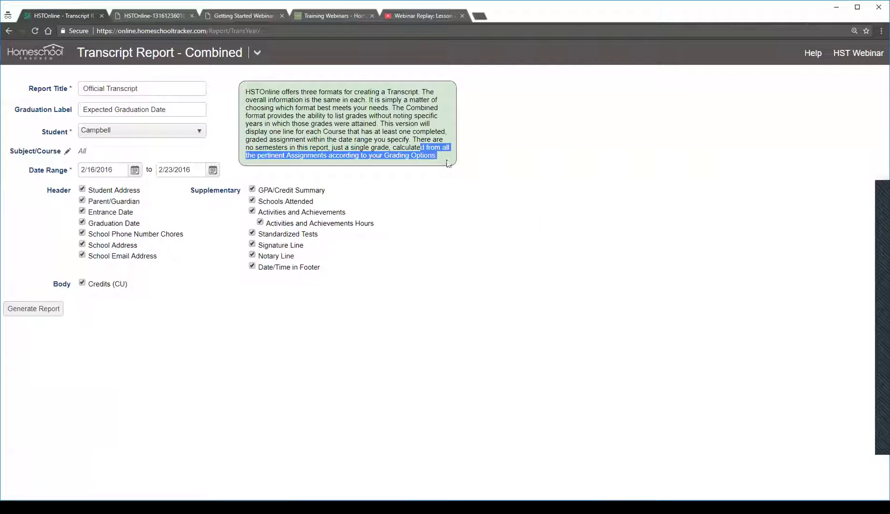
pyautogui.click(488, 197)
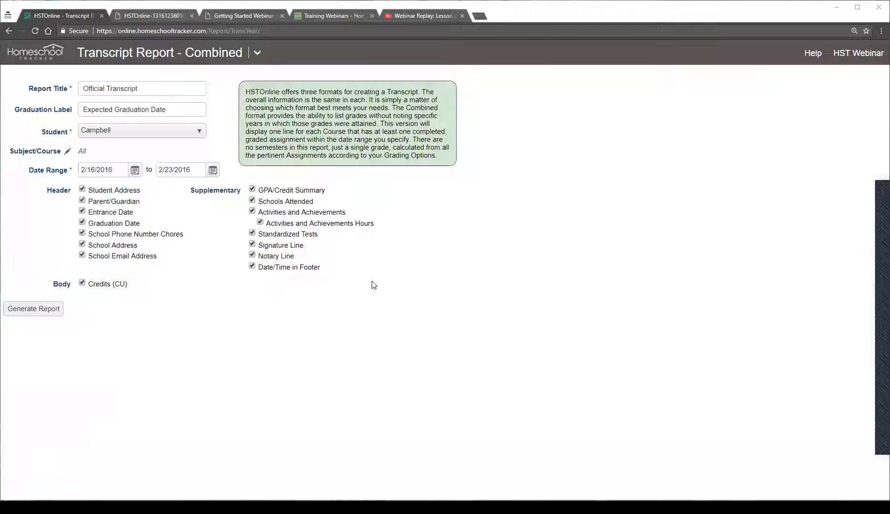
pyautogui.click(256, 50)
pyautogui.click(256, 53)
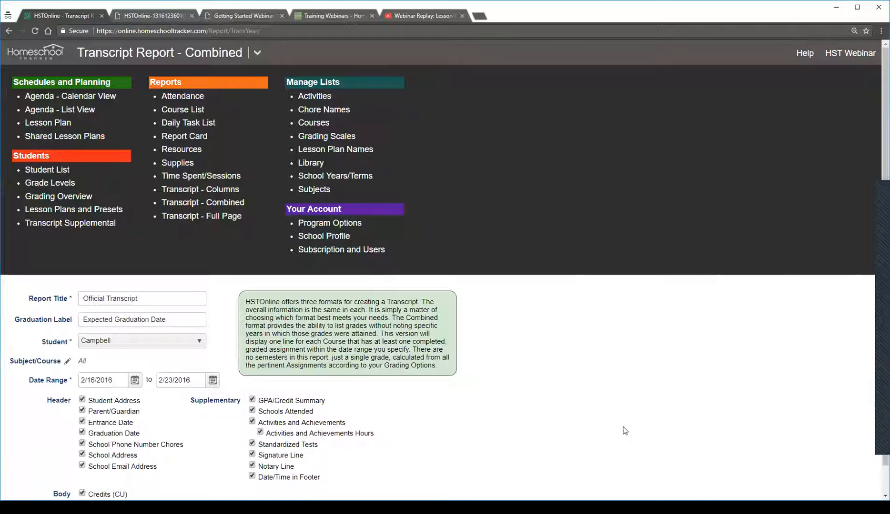
pyautogui.scroll(-1, 654, 444)
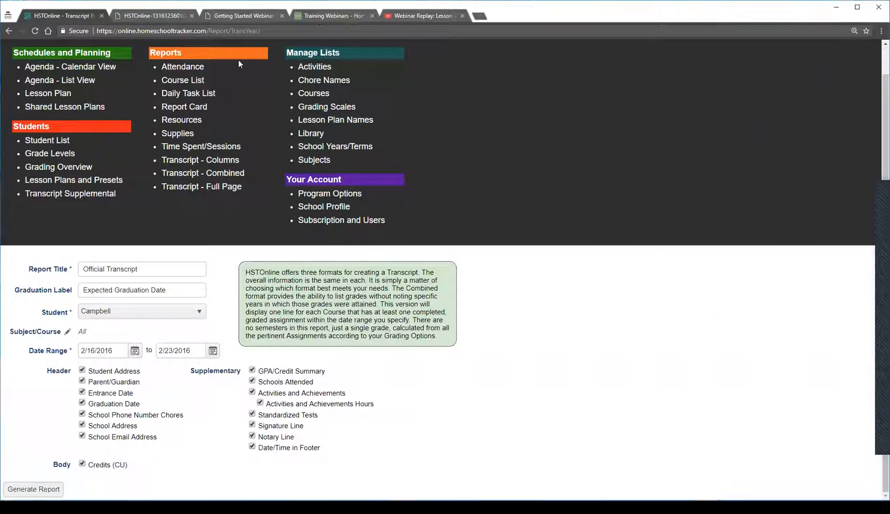
pyautogui.scroll(1, 339, 121)
pyautogui.click(257, 53)
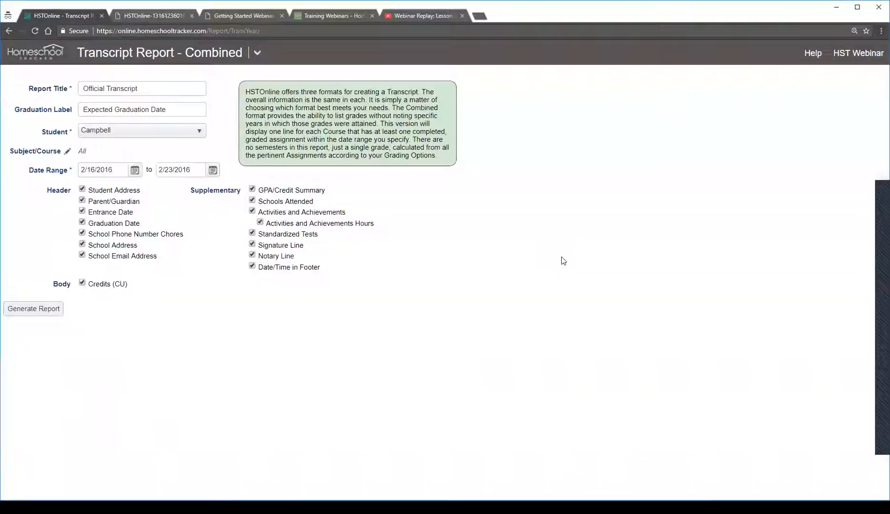